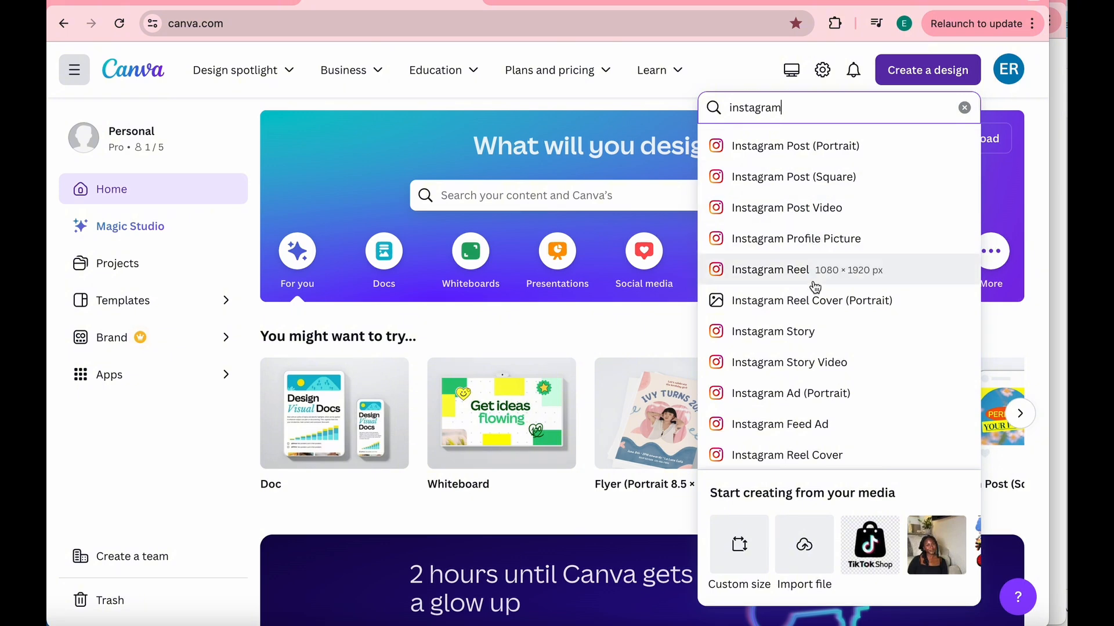
- Create a blank Instagram Feed Ad design and browse the available Feed Ad templates
{"action": "left_click", "coordinate": [821, 429]}
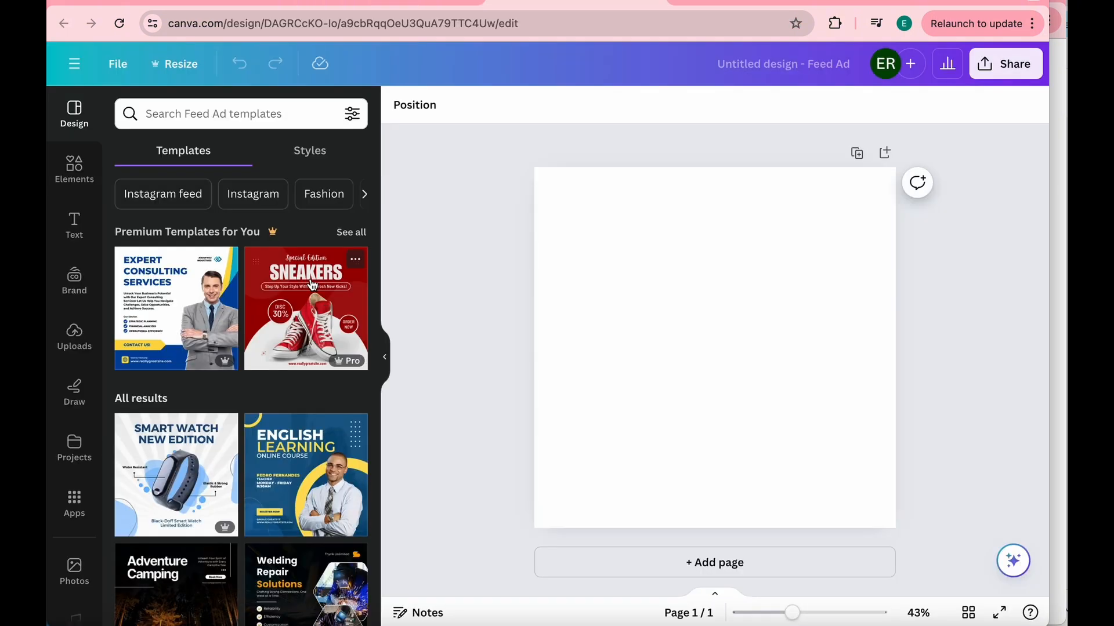
{"action": "scroll", "coordinate": [213, 350], "scroll_direction": "down", "scroll_amount": 5}
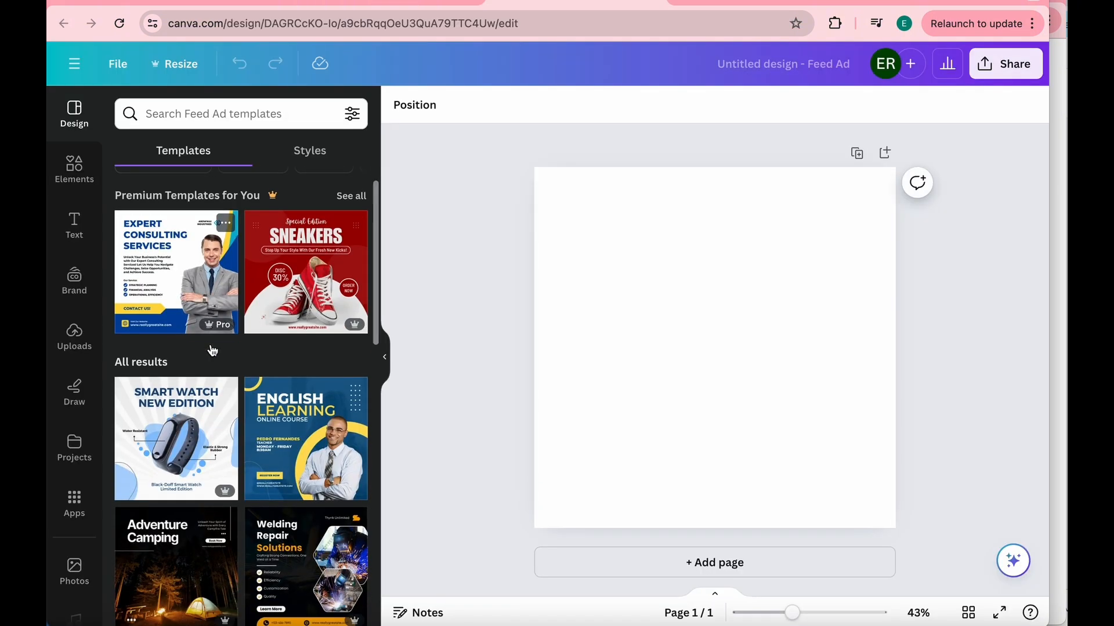
{"action": "scroll", "coordinate": [212, 350], "scroll_direction": "down", "scroll_amount": 5}
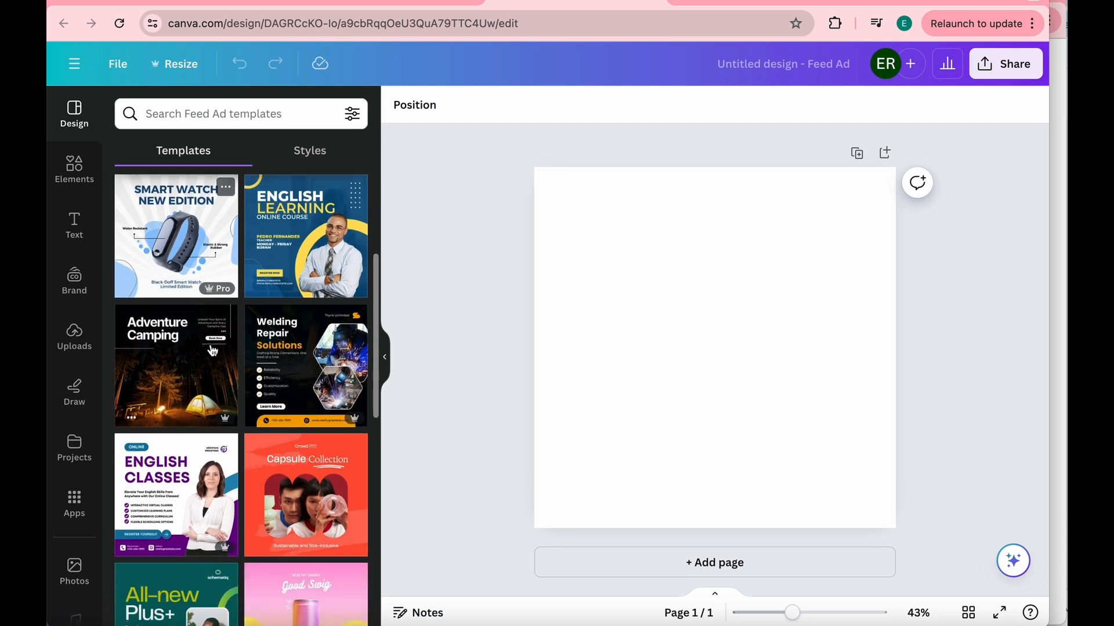
{"action": "scroll", "coordinate": [212, 351], "scroll_direction": "down", "scroll_amount": 4}
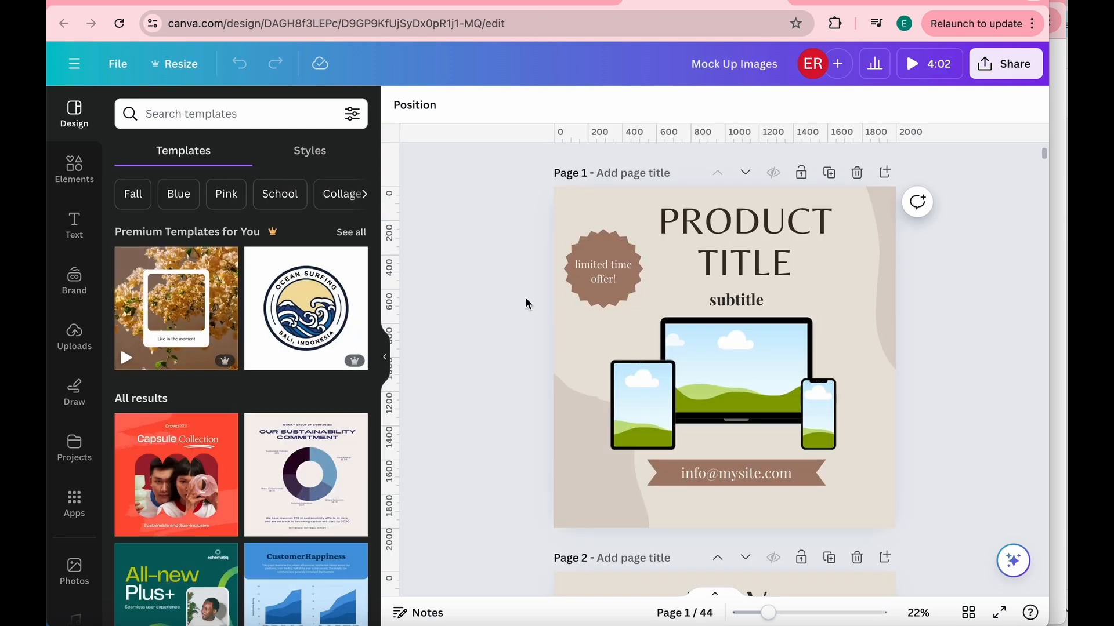
- Look through the pages of the Mock Up Images design to review the product mockup layouts
{"action": "scroll", "coordinate": [526, 302], "scroll_direction": "down", "scroll_amount": 2}
{"action": "scroll", "coordinate": [526, 302], "scroll_direction": "down", "scroll_amount": 3}
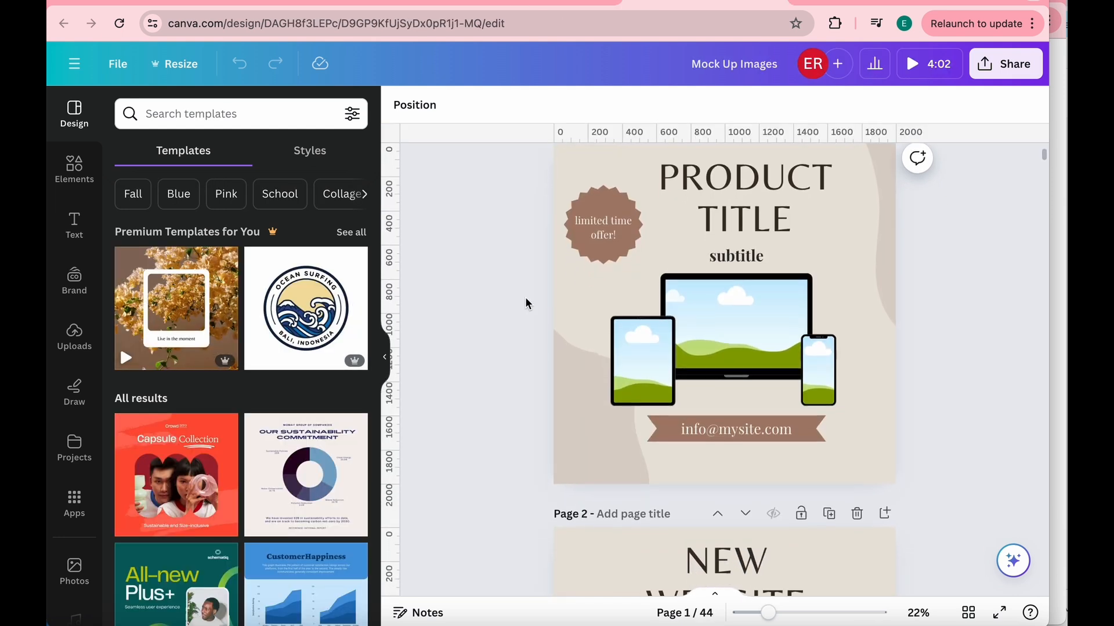
{"action": "scroll", "coordinate": [528, 303], "scroll_direction": "down", "scroll_amount": 3}
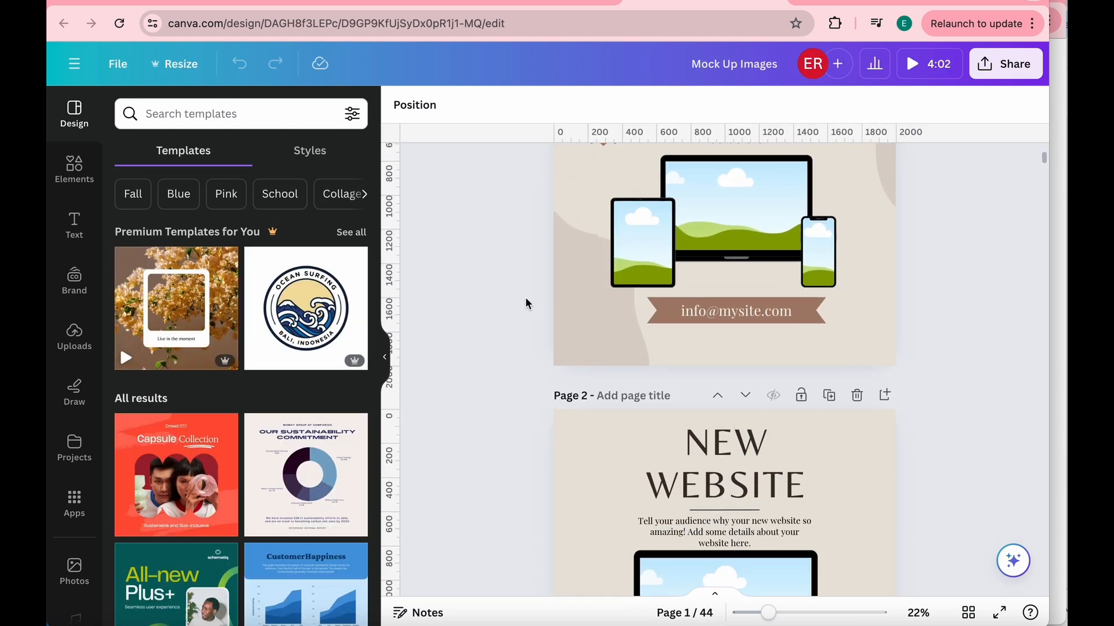
{"action": "scroll", "coordinate": [526, 302], "scroll_direction": "down", "scroll_amount": 5}
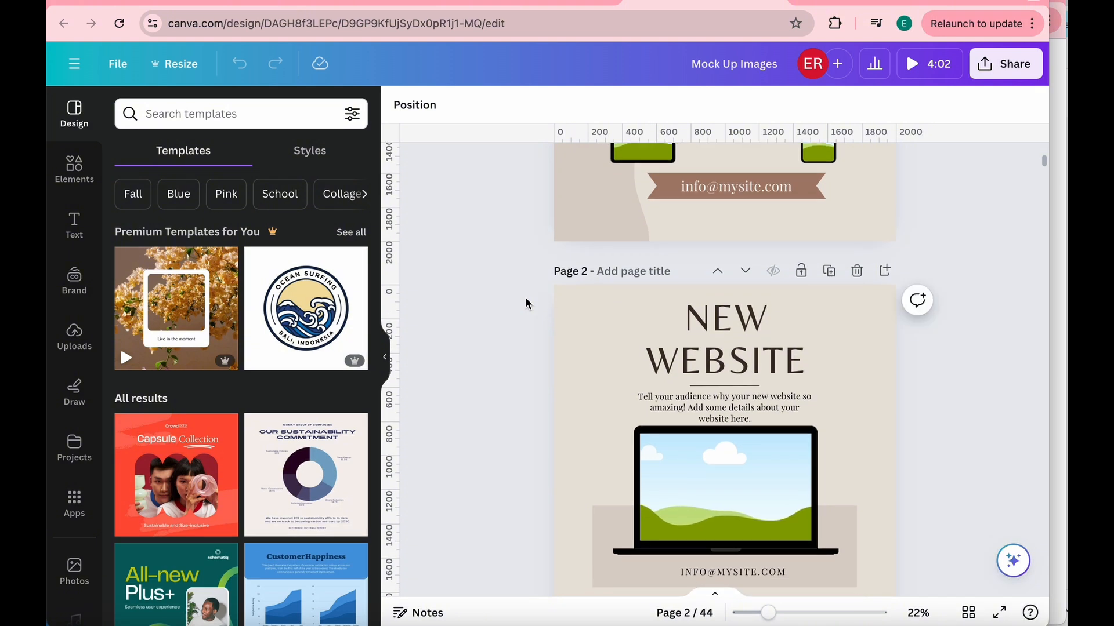
{"action": "scroll", "coordinate": [527, 302], "scroll_direction": "down", "scroll_amount": 5}
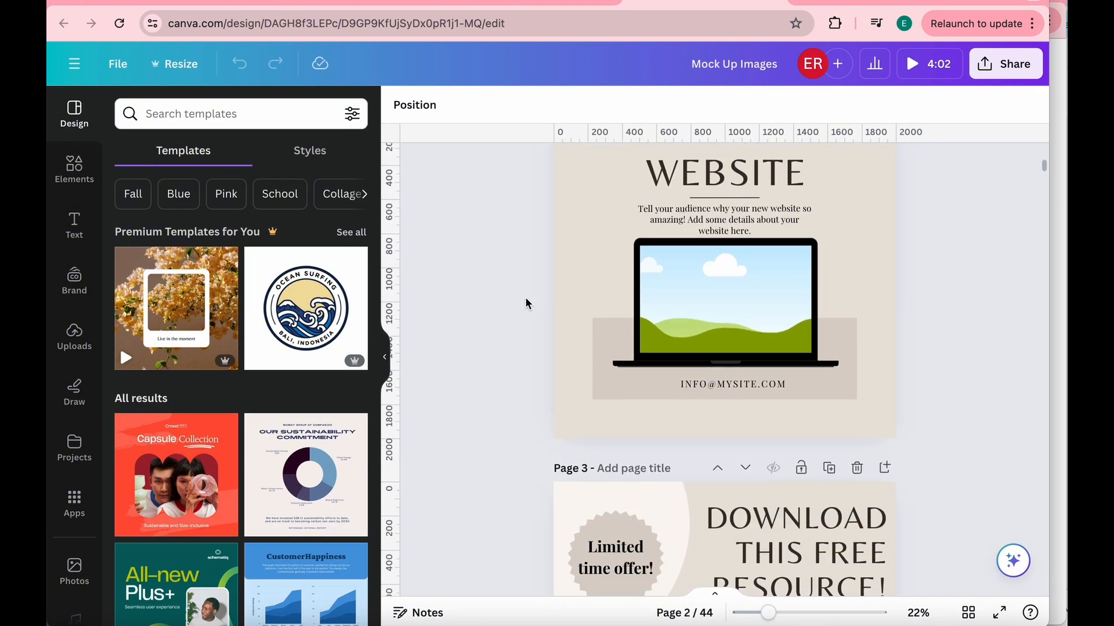
{"action": "scroll", "coordinate": [525, 303], "scroll_direction": "down", "scroll_amount": 15}
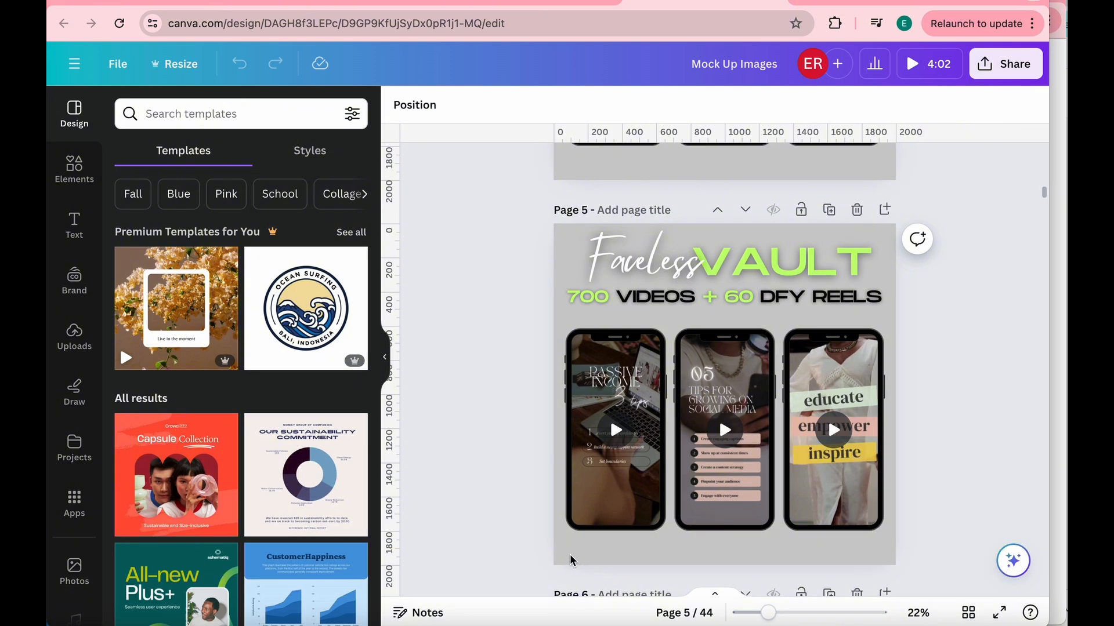
{"action": "scroll", "coordinate": [571, 560], "scroll_direction": "down", "scroll_amount": 15}
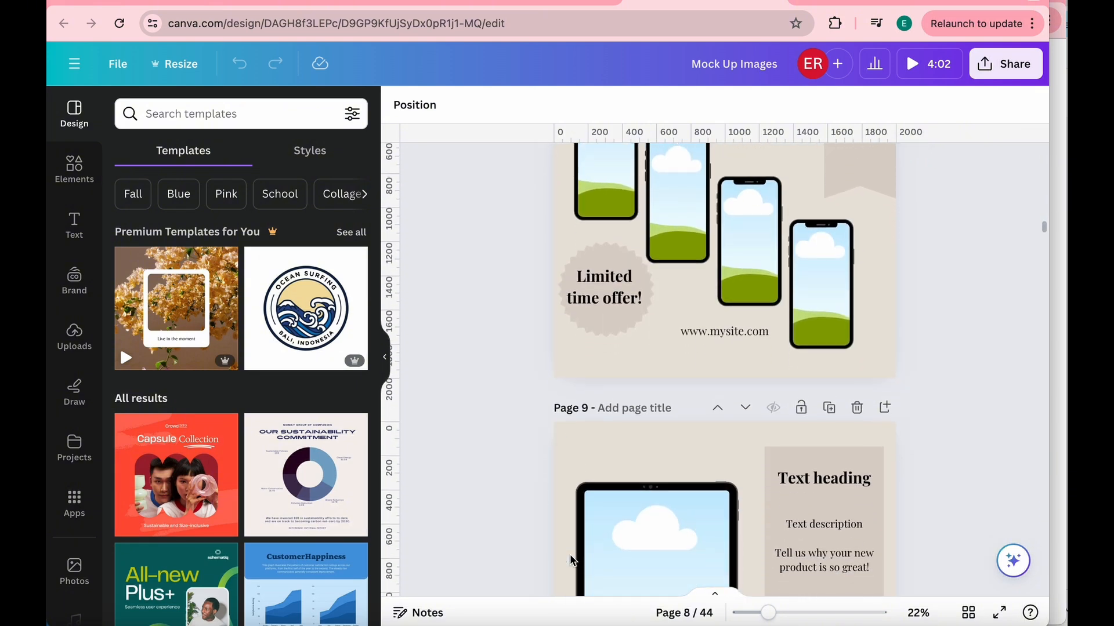
{"action": "scroll", "coordinate": [571, 560], "scroll_direction": "down", "scroll_amount": 8}
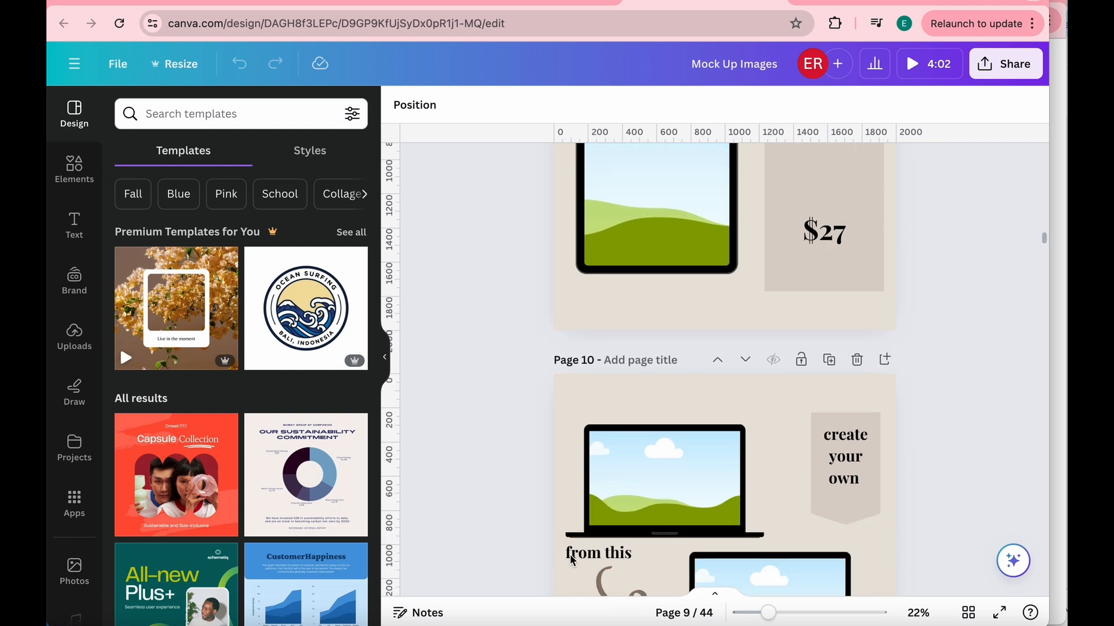
{"action": "scroll", "coordinate": [571, 560], "scroll_direction": "down", "scroll_amount": 8}
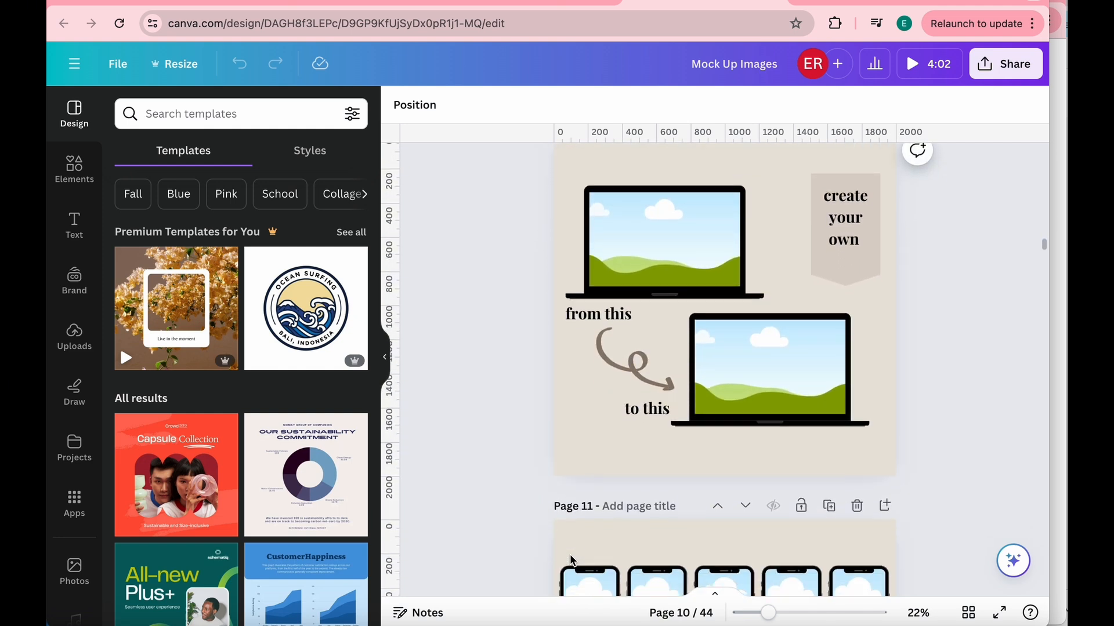
{"action": "scroll", "coordinate": [571, 560], "scroll_direction": "down", "scroll_amount": 8}
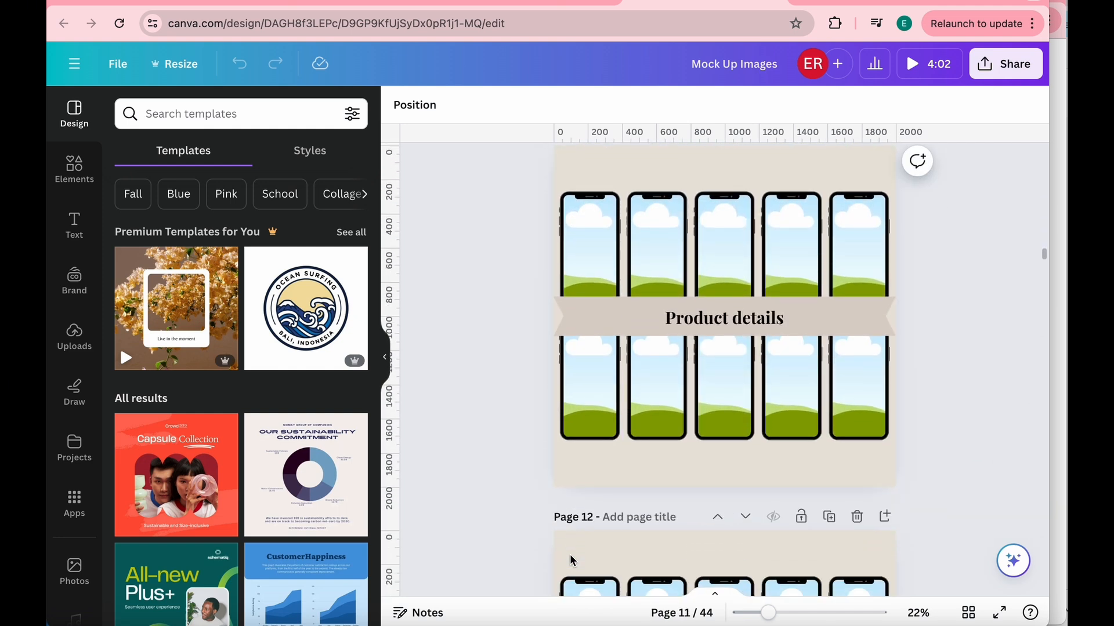
{"action": "scroll", "coordinate": [571, 560], "scroll_direction": "down", "scroll_amount": 10}
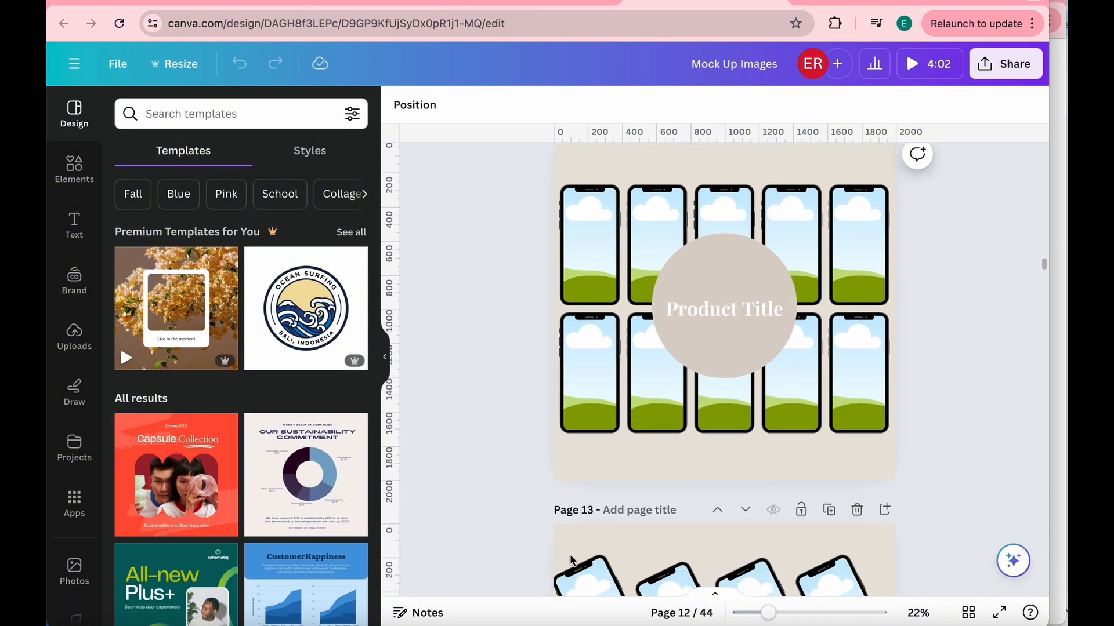
{"action": "scroll", "coordinate": [572, 560], "scroll_direction": "down", "scroll_amount": 10}
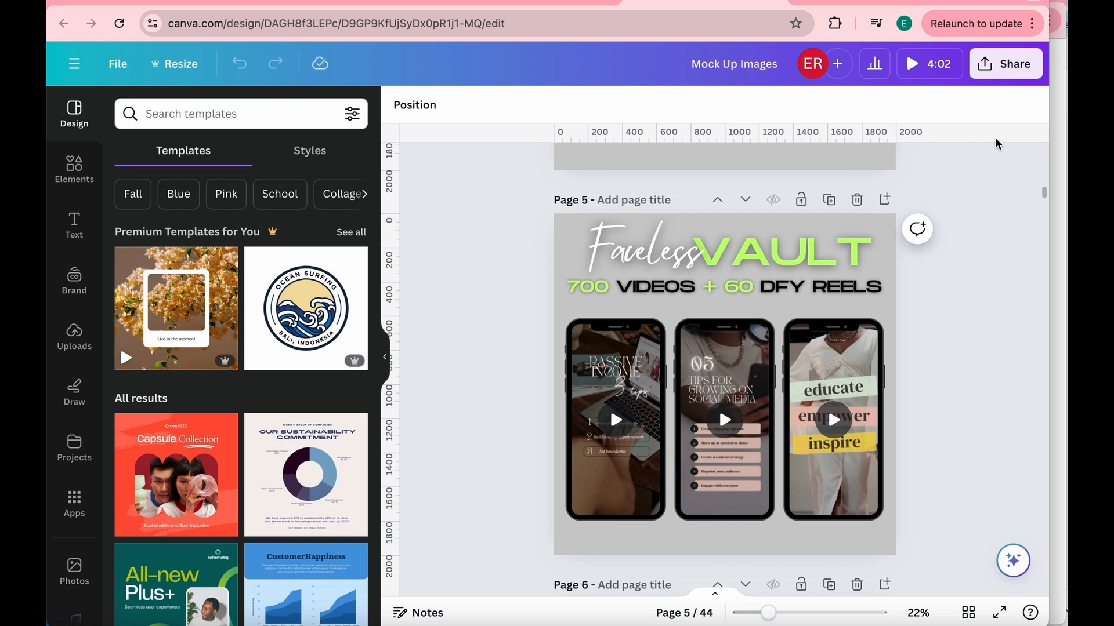
- Open the download settings for the Mock Up Images design and set the file type to PNG
{"action": "left_click", "coordinate": [1022, 77]}
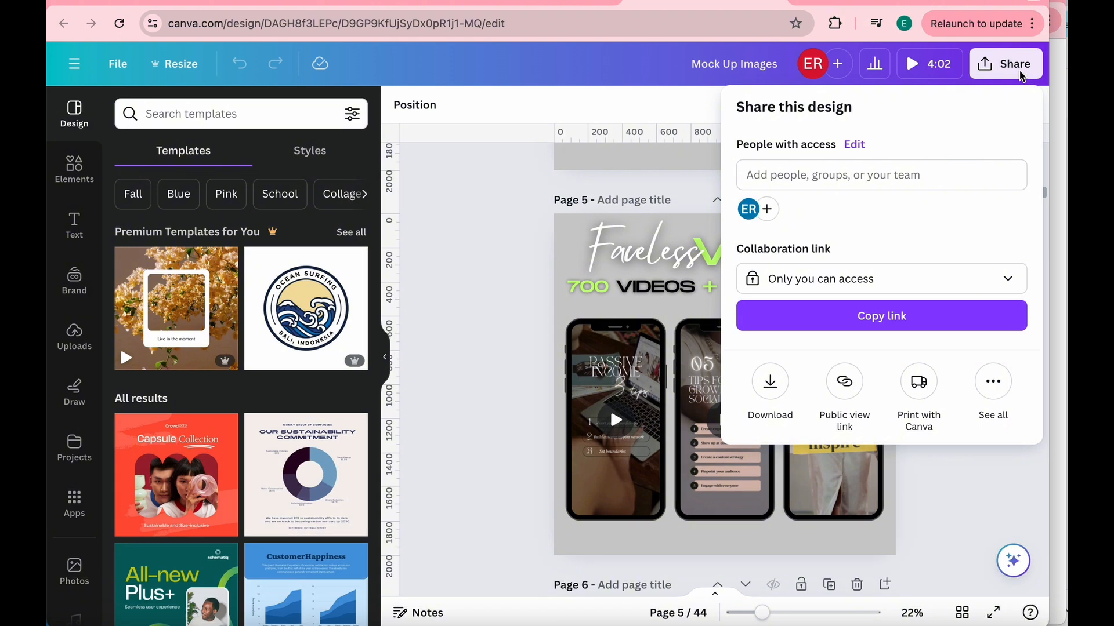
{"action": "left_click", "coordinate": [771, 386]}
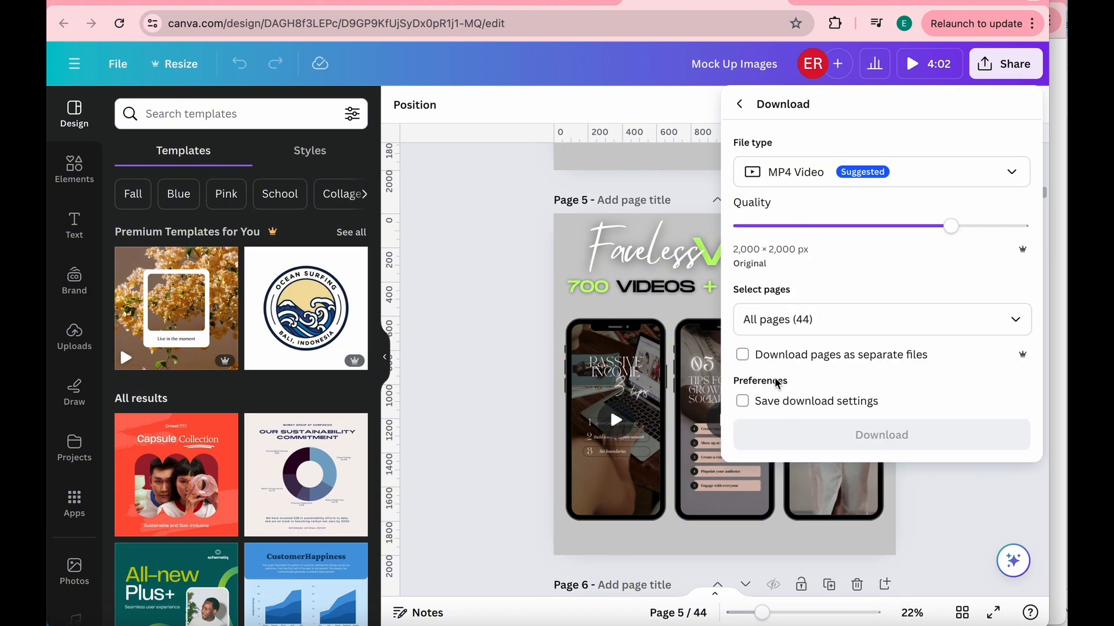
{"action": "left_click", "coordinate": [962, 175]}
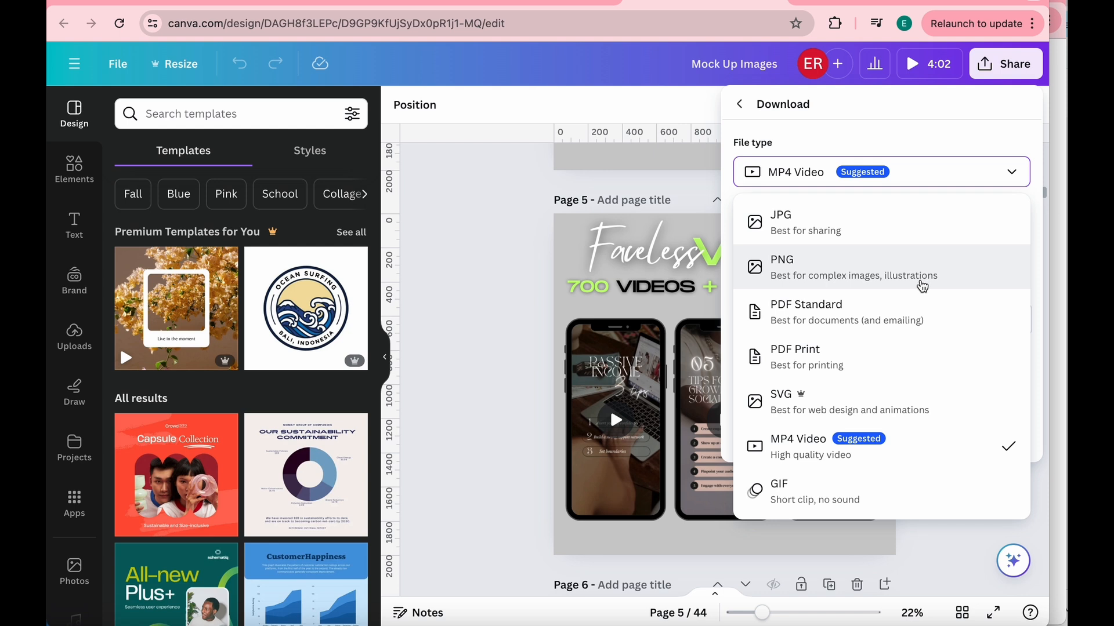
{"action": "left_click", "coordinate": [923, 284]}
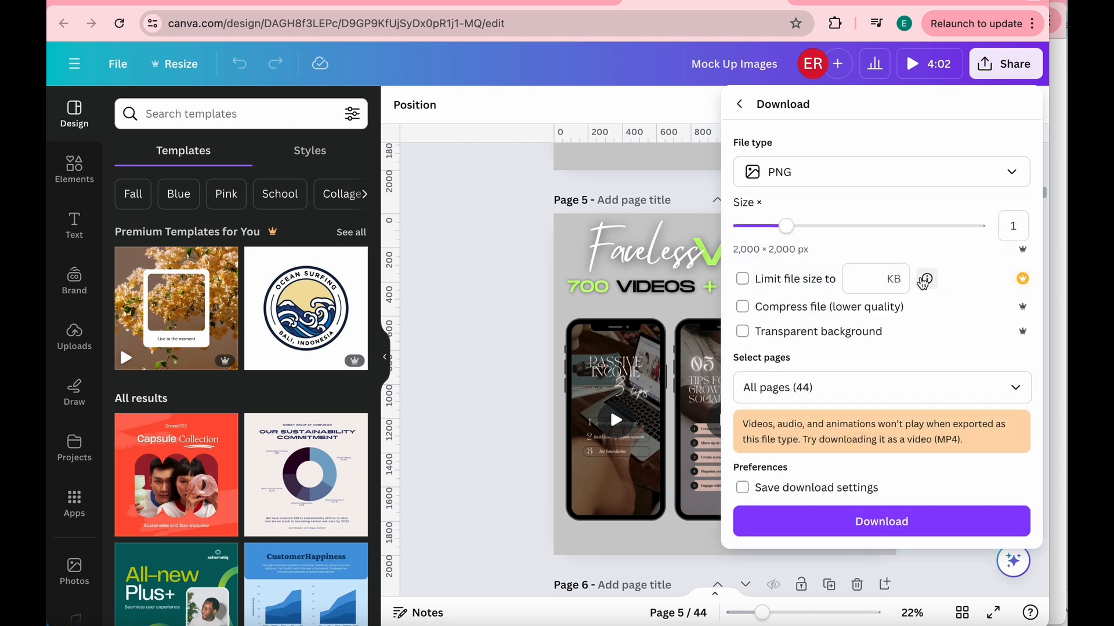
- Limit the page selection to page 5, the Faceless Vault mockup, and download it
{"action": "left_click", "coordinate": [859, 387]}
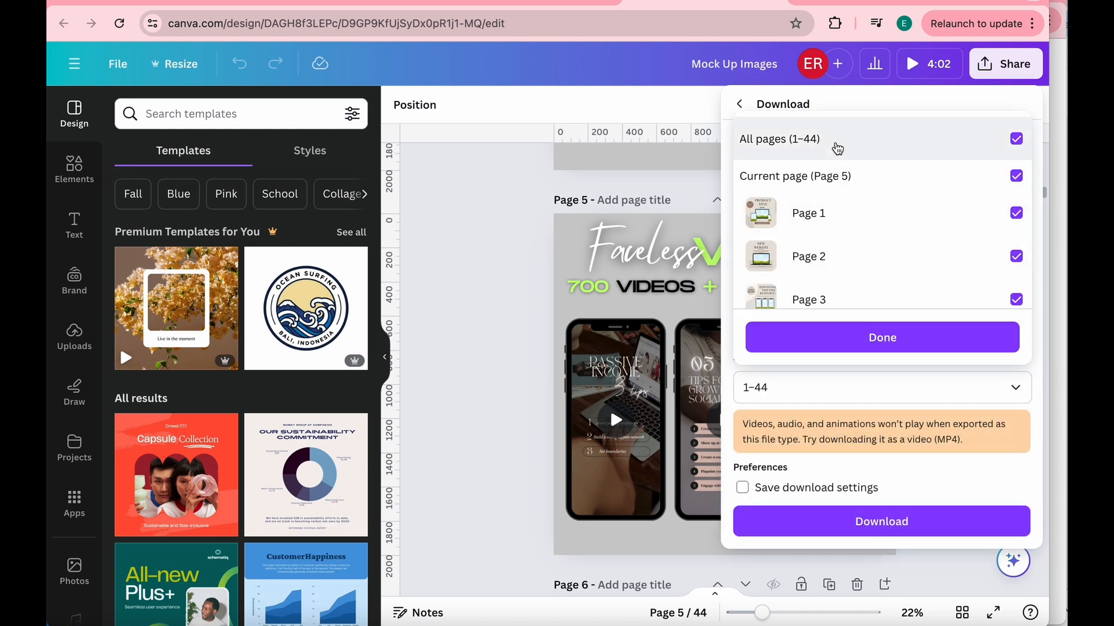
{"action": "left_click", "coordinate": [837, 149]}
{"action": "scroll", "coordinate": [845, 232], "scroll_direction": "down", "scroll_amount": 3}
{"action": "left_click", "coordinate": [848, 233]}
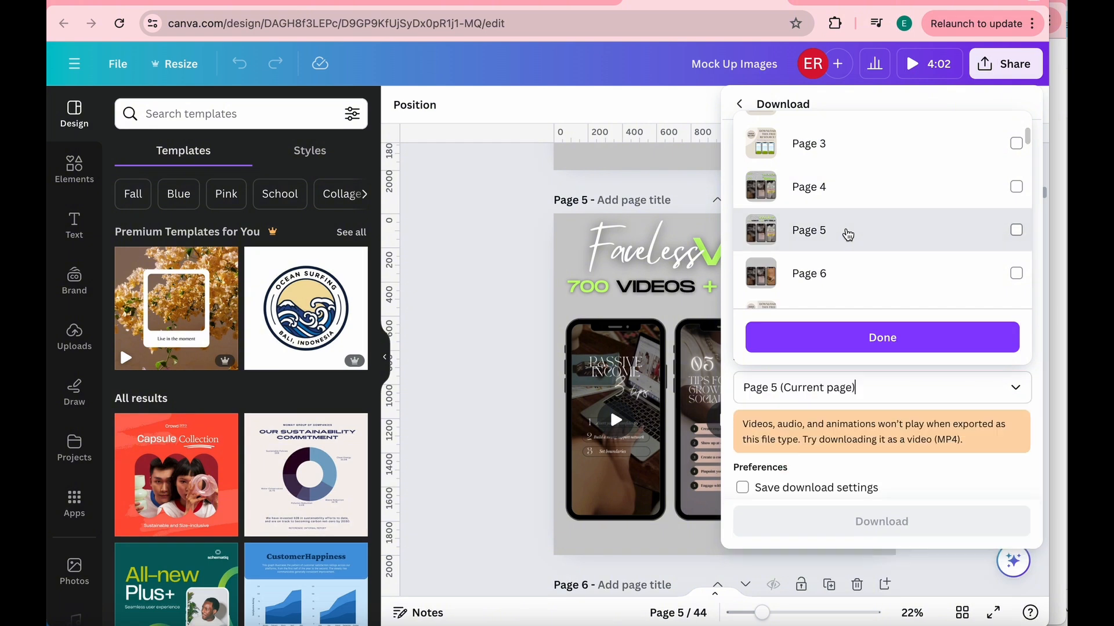
{"action": "left_click", "coordinate": [848, 233]}
{"action": "left_click", "coordinate": [863, 341]}
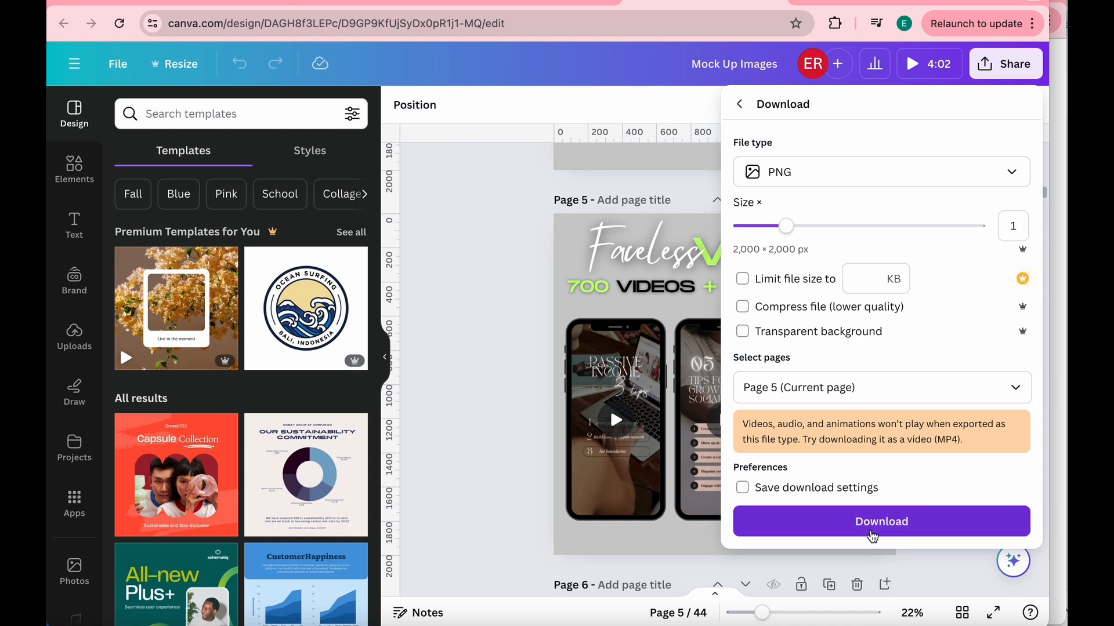
{"action": "left_click", "coordinate": [873, 529]}
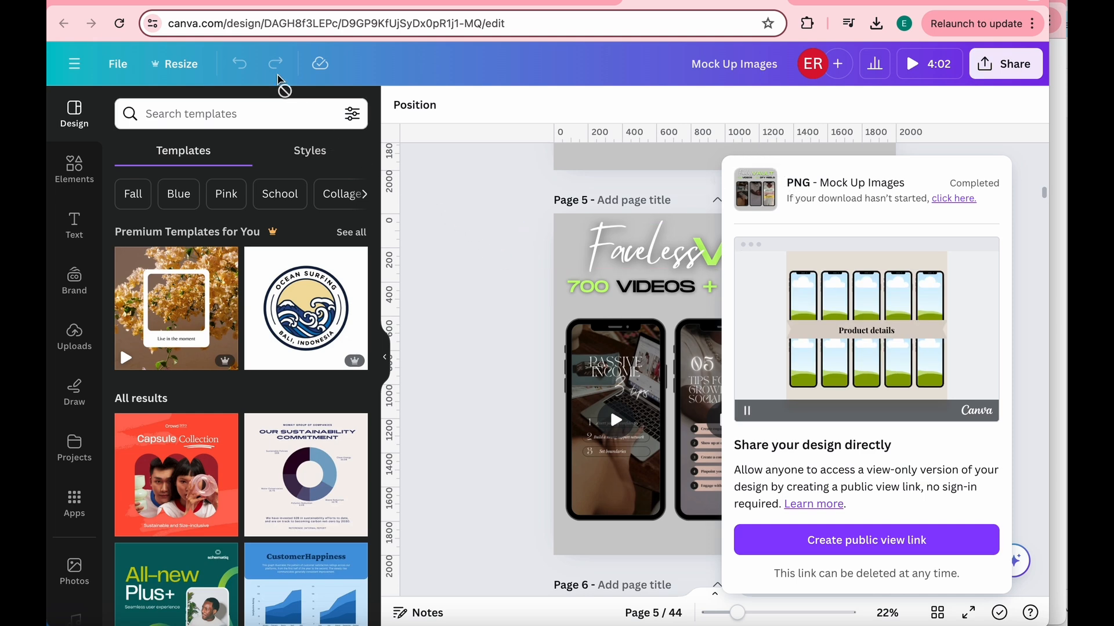
- Switch to Meta Ads Manager and open Events Manager from the list of all tools
{"action": "left_click", "coordinate": [244, 2]}
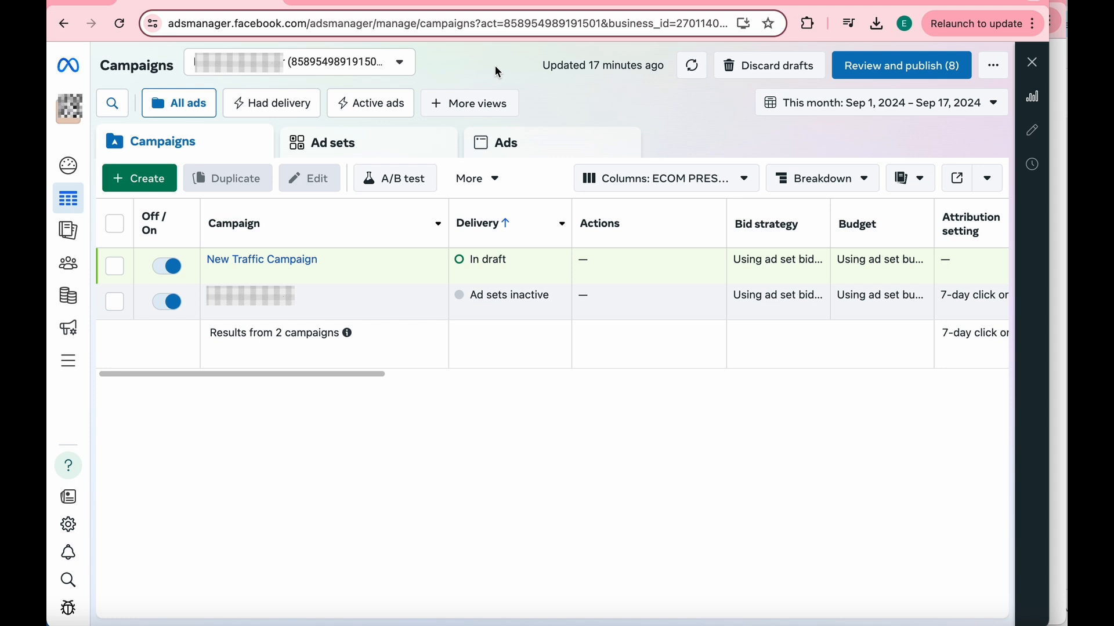
{"action": "mouse_move", "coordinate": [64, 319]}
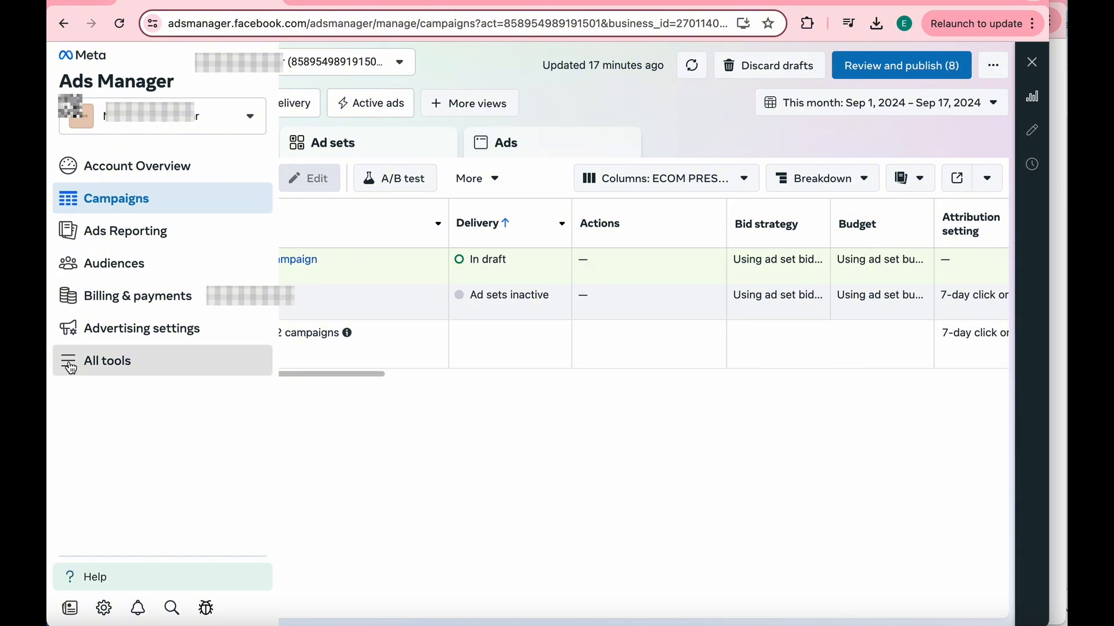
{"action": "left_click", "coordinate": [71, 368]}
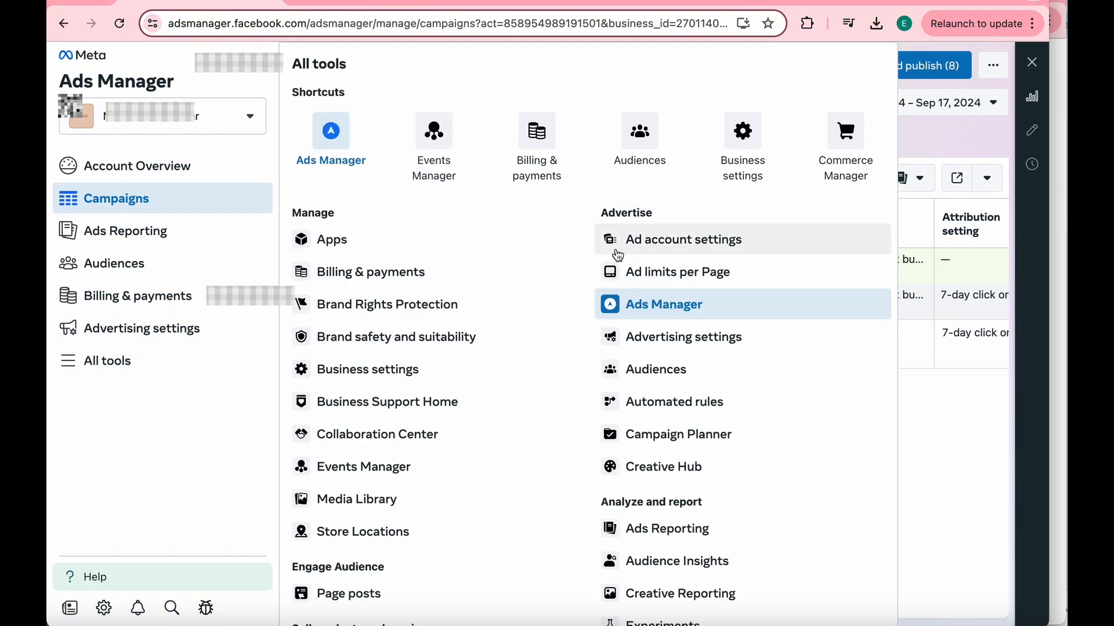
{"action": "left_click", "coordinate": [957, 416]}
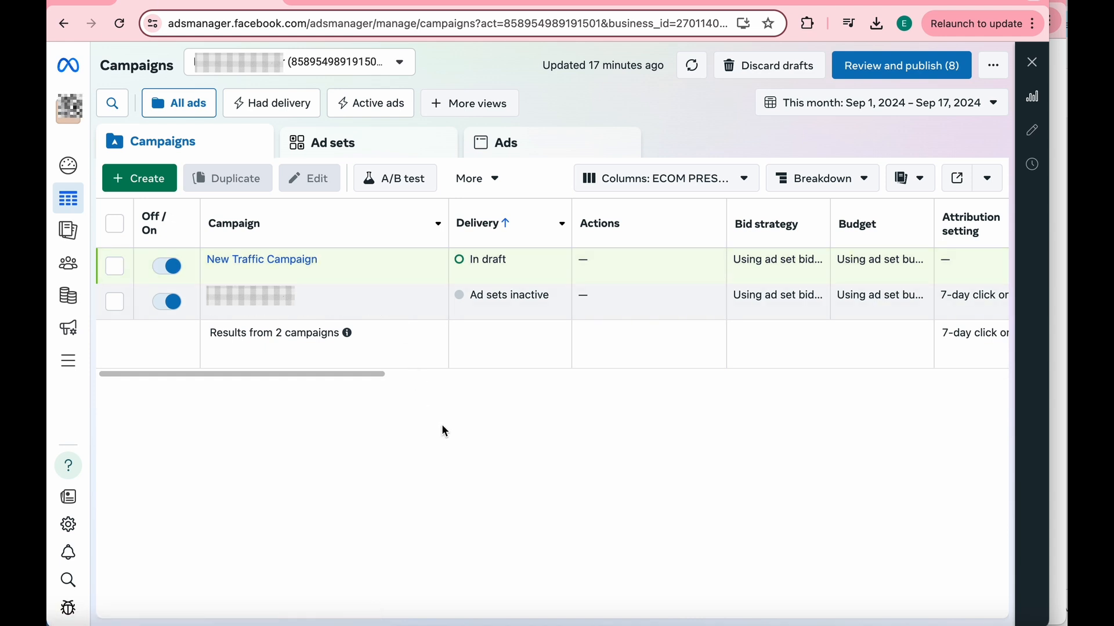
{"action": "left_click", "coordinate": [73, 371]}
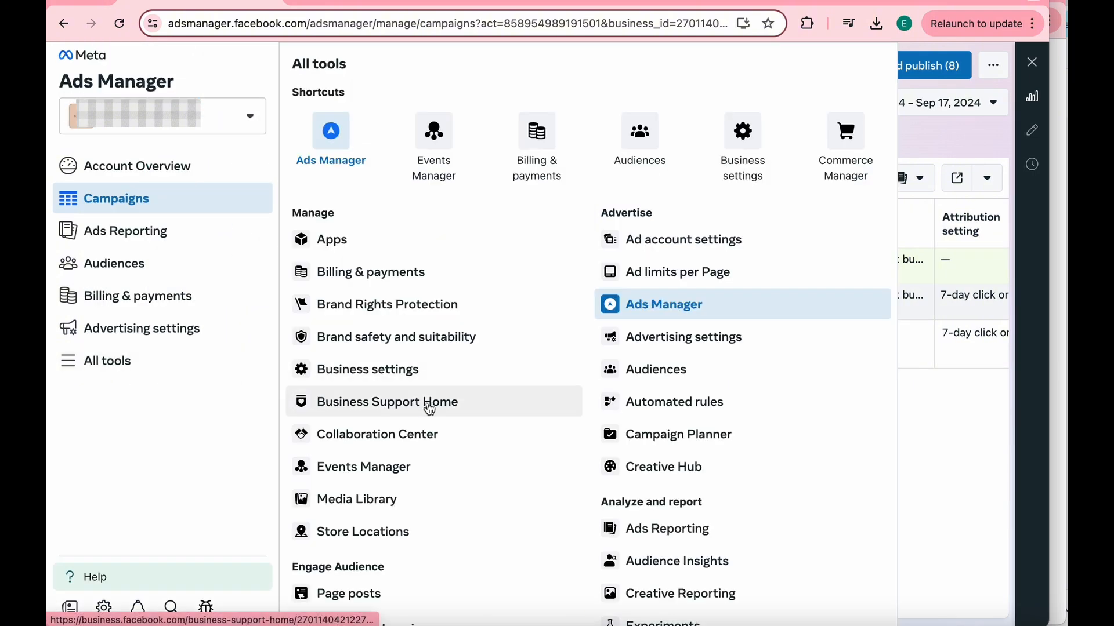
{"action": "scroll", "coordinate": [629, 462], "scroll_direction": "down", "scroll_amount": 1}
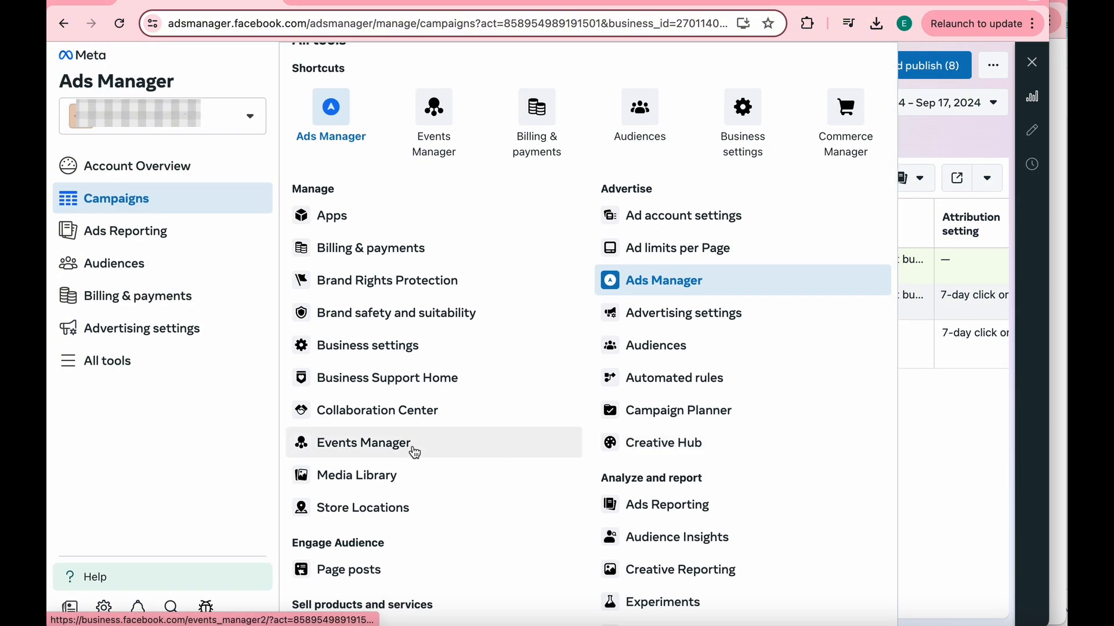
{"action": "left_click", "coordinate": [415, 450]}
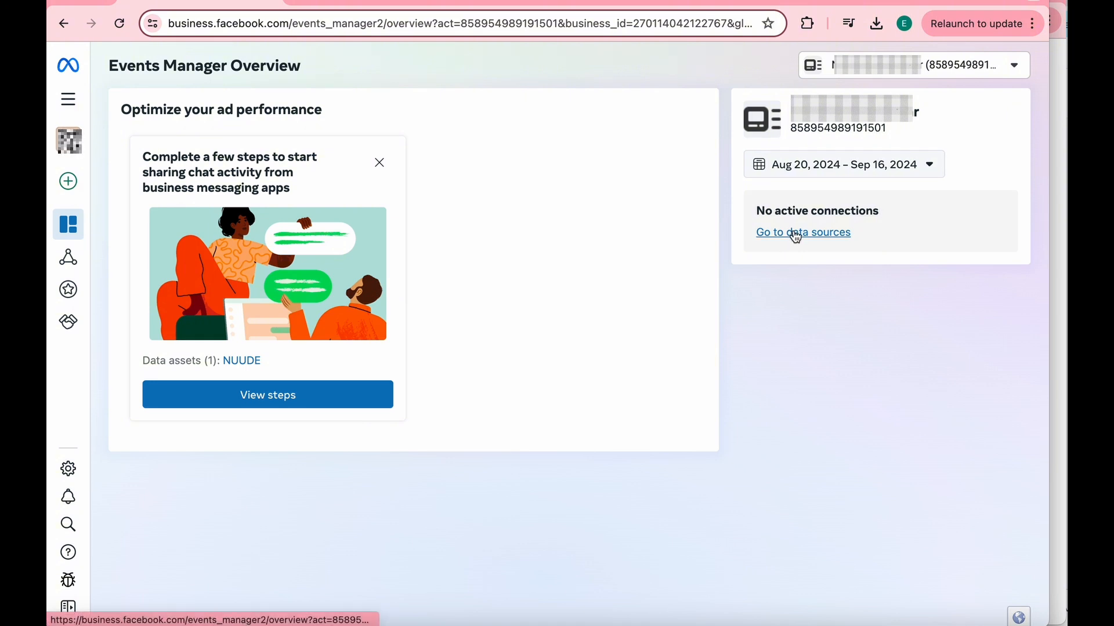
- Open the data sources and start setting up a new Meta Pixel integration for the listed dataset
{"action": "mouse_move", "coordinate": [81, 265]}
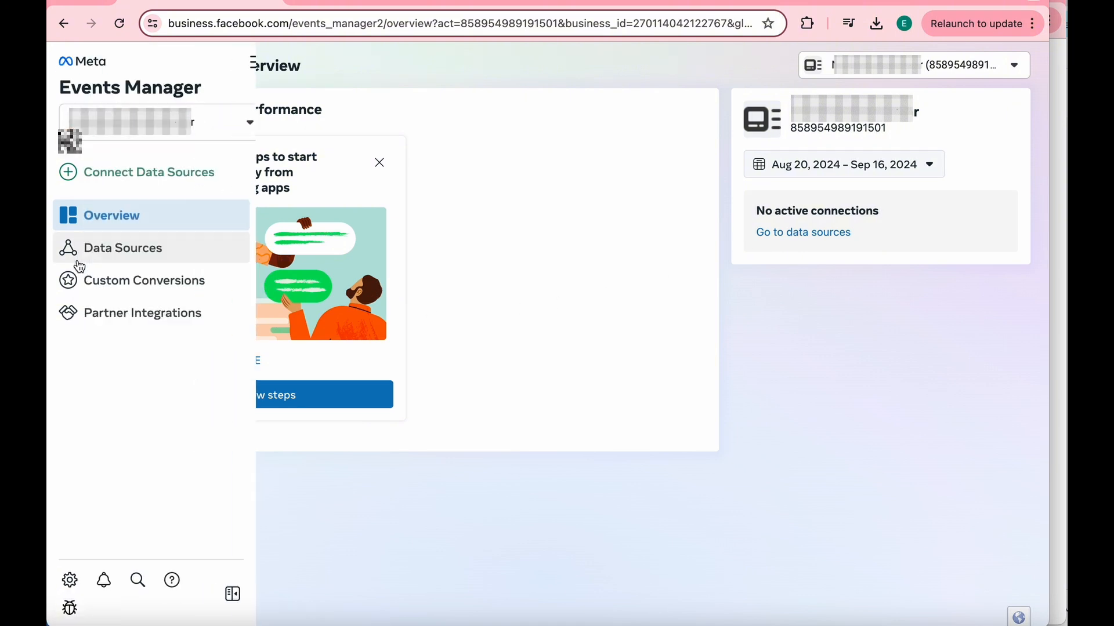
{"action": "left_click", "coordinate": [119, 264]}
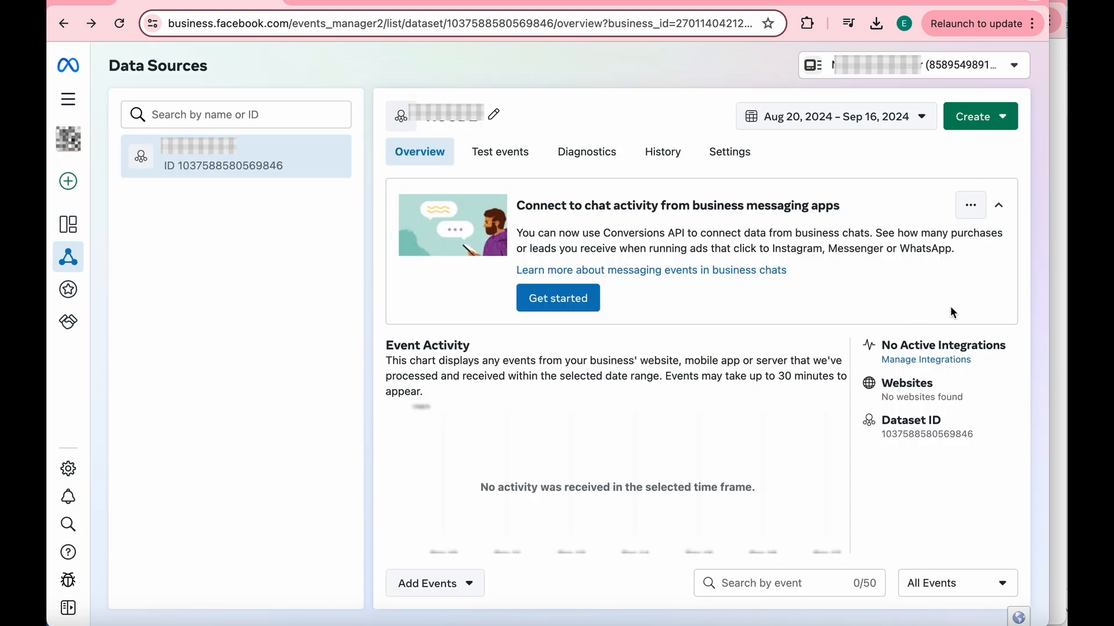
{"action": "left_click", "coordinate": [939, 362]}
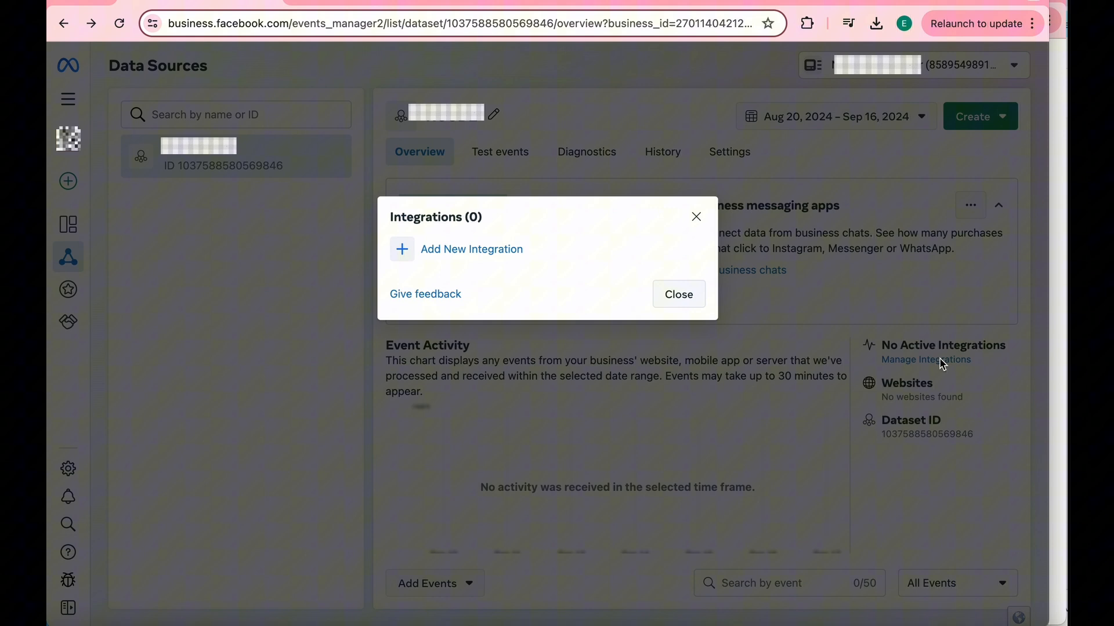
{"action": "left_click", "coordinate": [439, 256]}
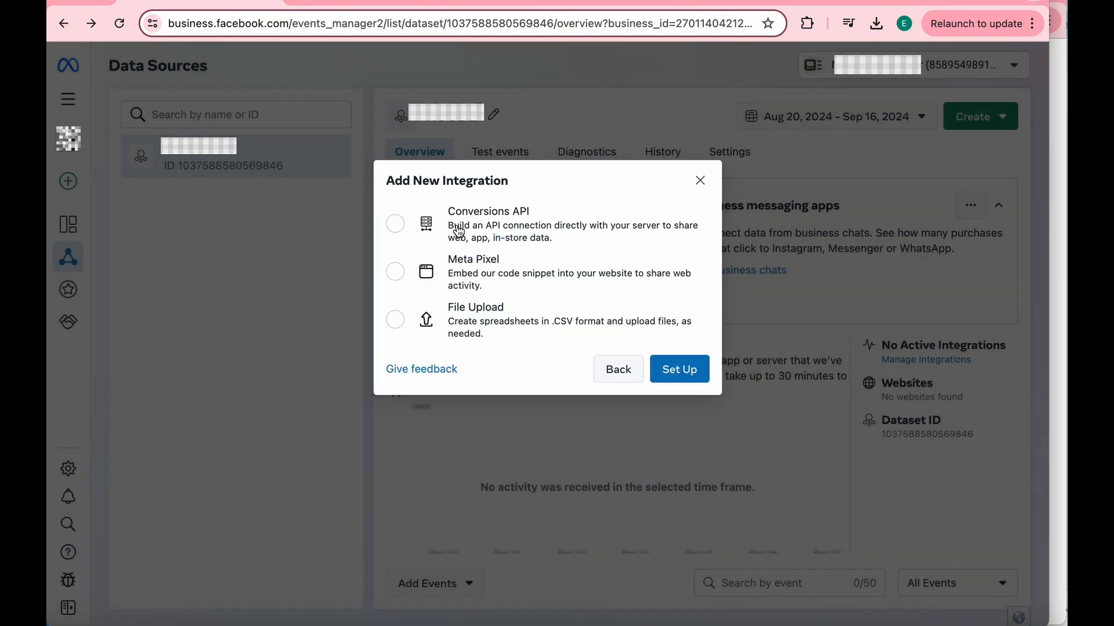
{"action": "left_click", "coordinate": [393, 275]}
{"action": "left_click", "coordinate": [682, 369]}
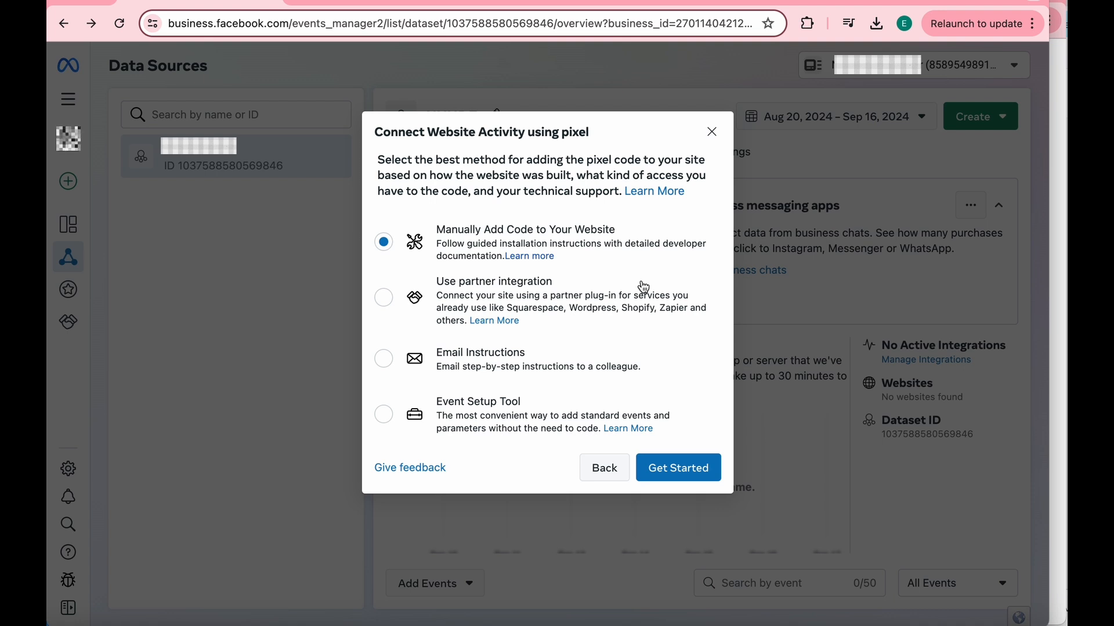
- Choose the Event Setup Tool as the pixel connection method and open its event setup, including the Test Events option
{"action": "left_click", "coordinate": [385, 416]}
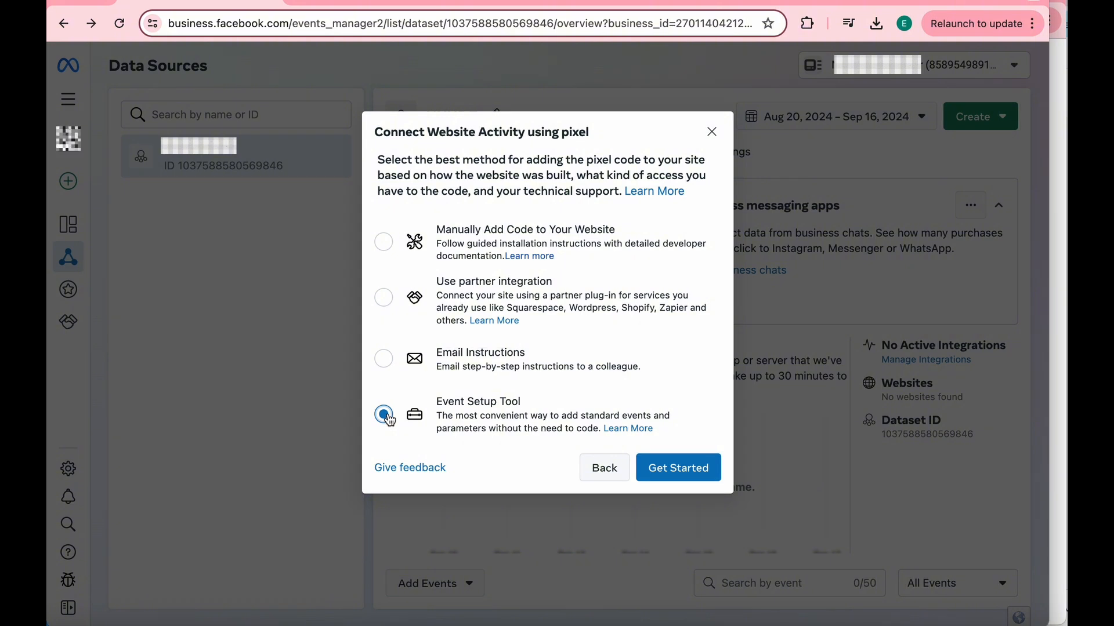
{"action": "left_click", "coordinate": [680, 468]}
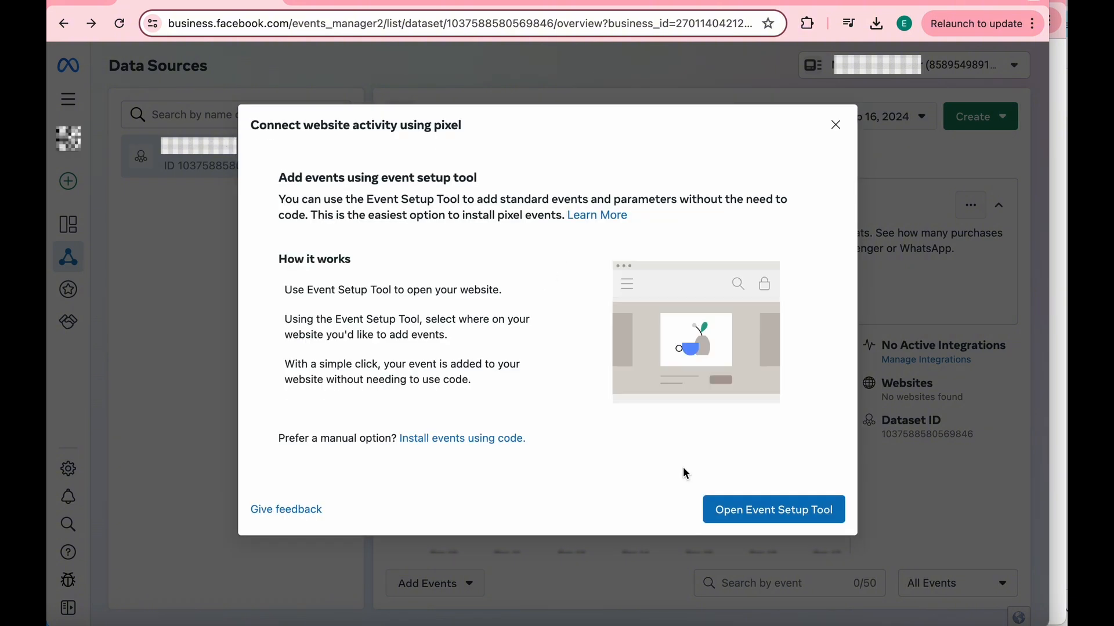
{"action": "left_click", "coordinate": [746, 508]}
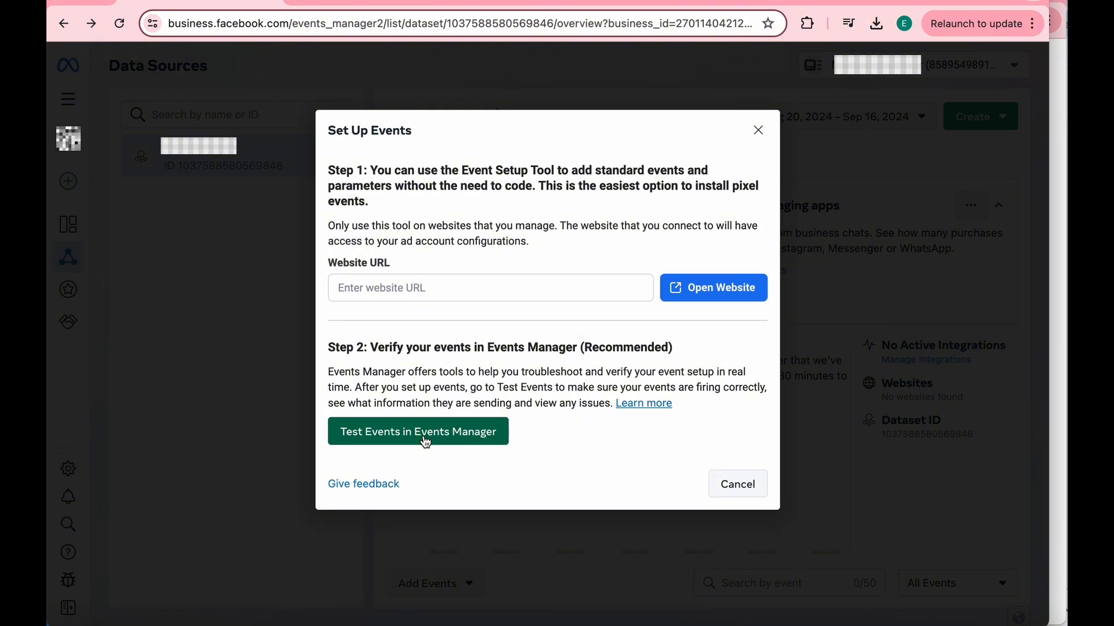
{"action": "left_click", "coordinate": [426, 441]}
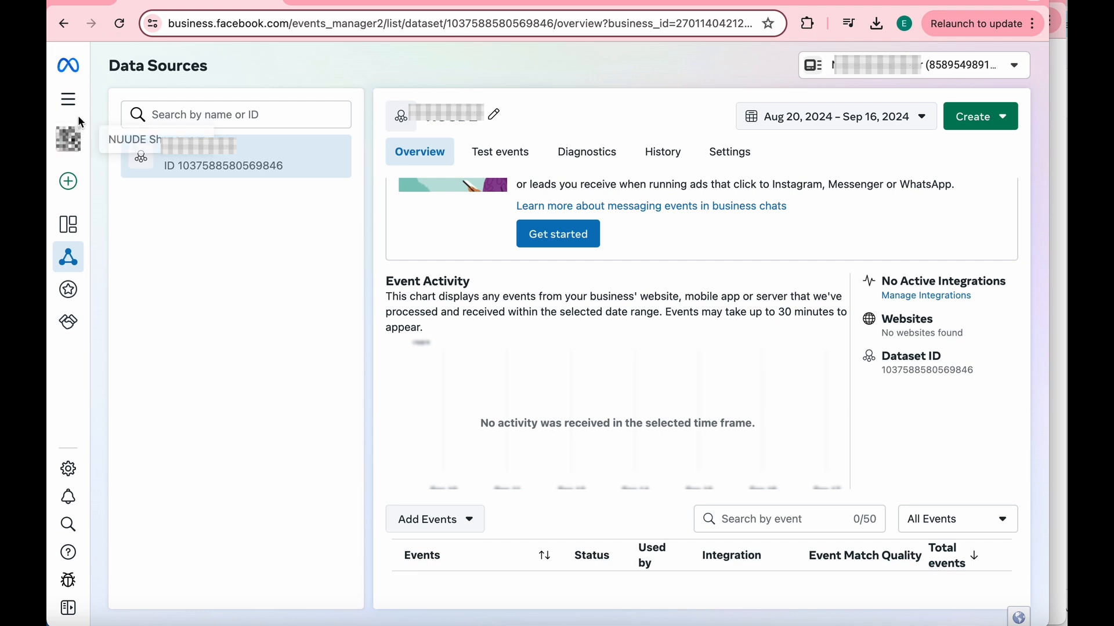
- Go to Ads Manager and create a new campaign with the Sales objective, using the manual sales campaign setup
{"action": "left_click", "coordinate": [71, 101]}
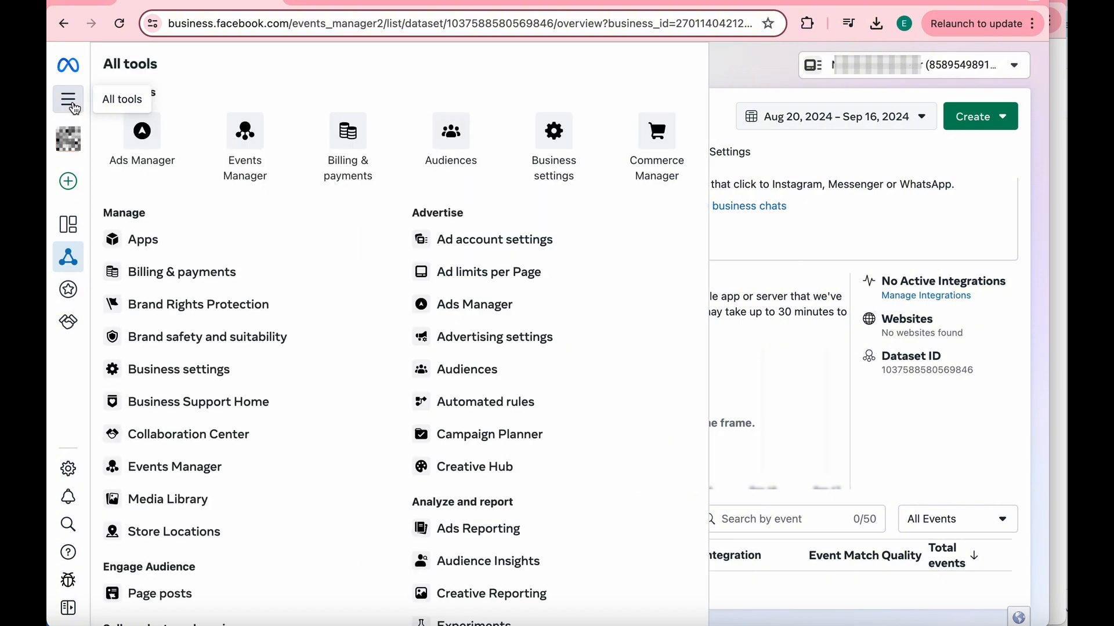
{"action": "left_click", "coordinate": [459, 312]}
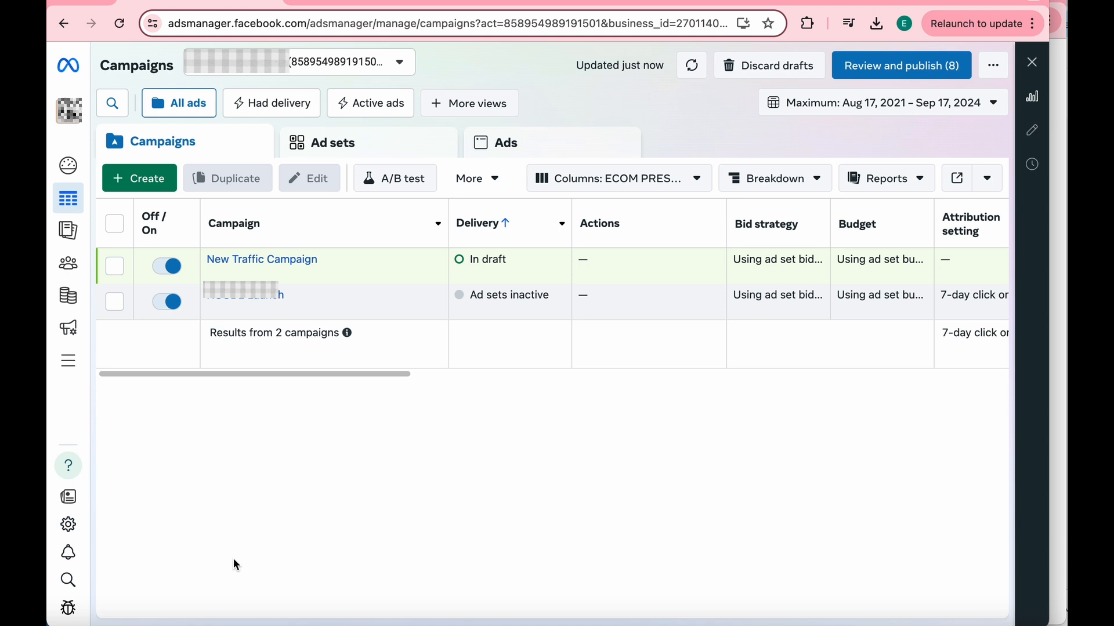
{"action": "left_click", "coordinate": [140, 184]}
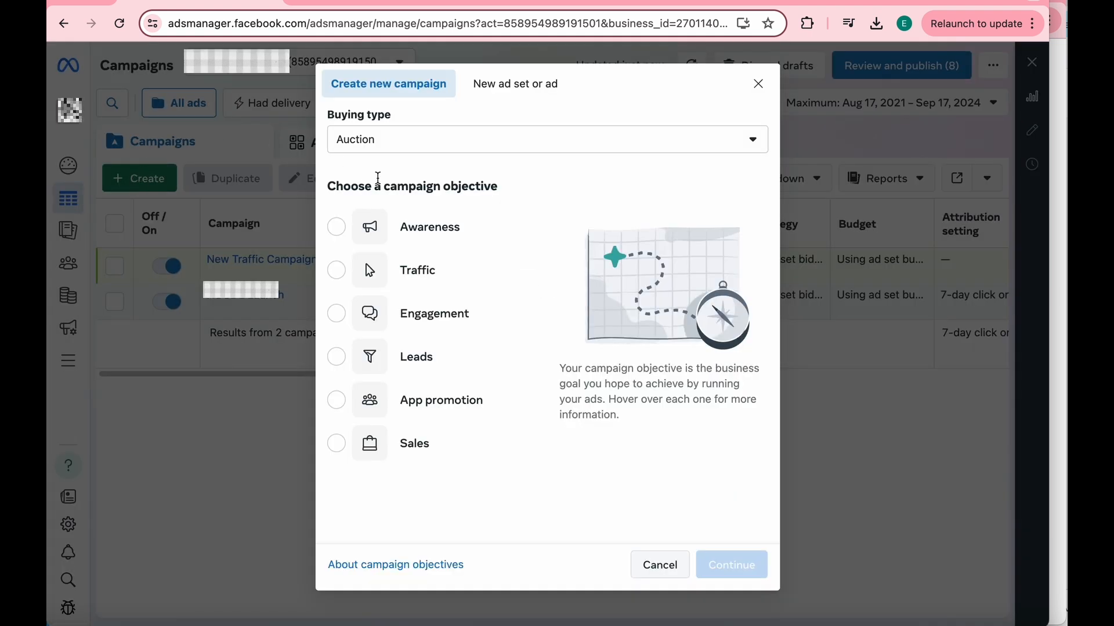
{"action": "left_click", "coordinate": [338, 448]}
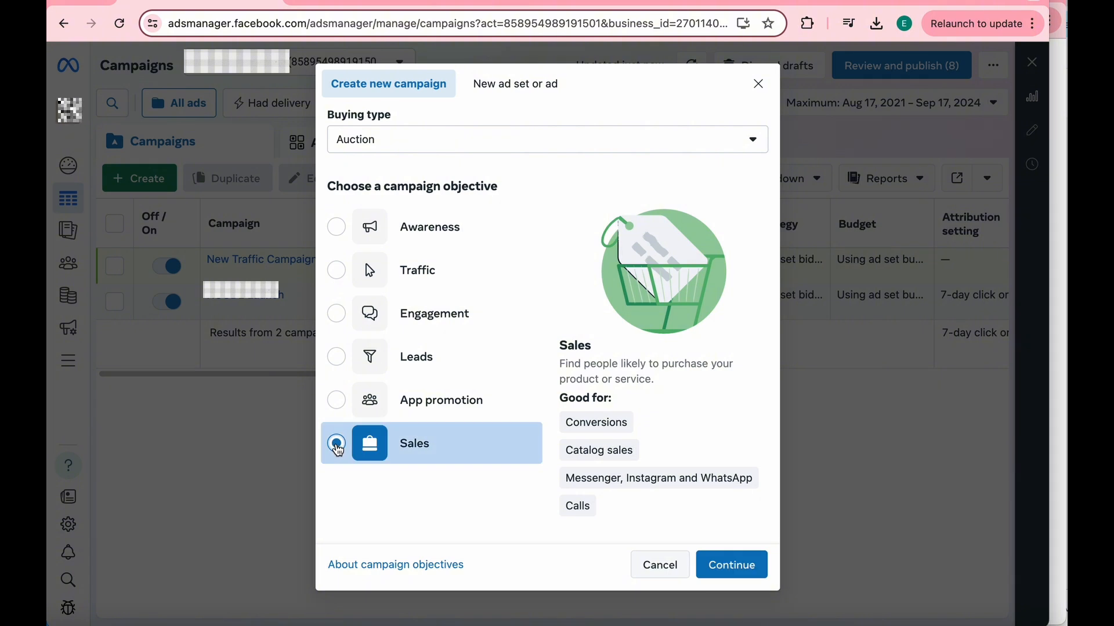
{"action": "left_click", "coordinate": [752, 570]}
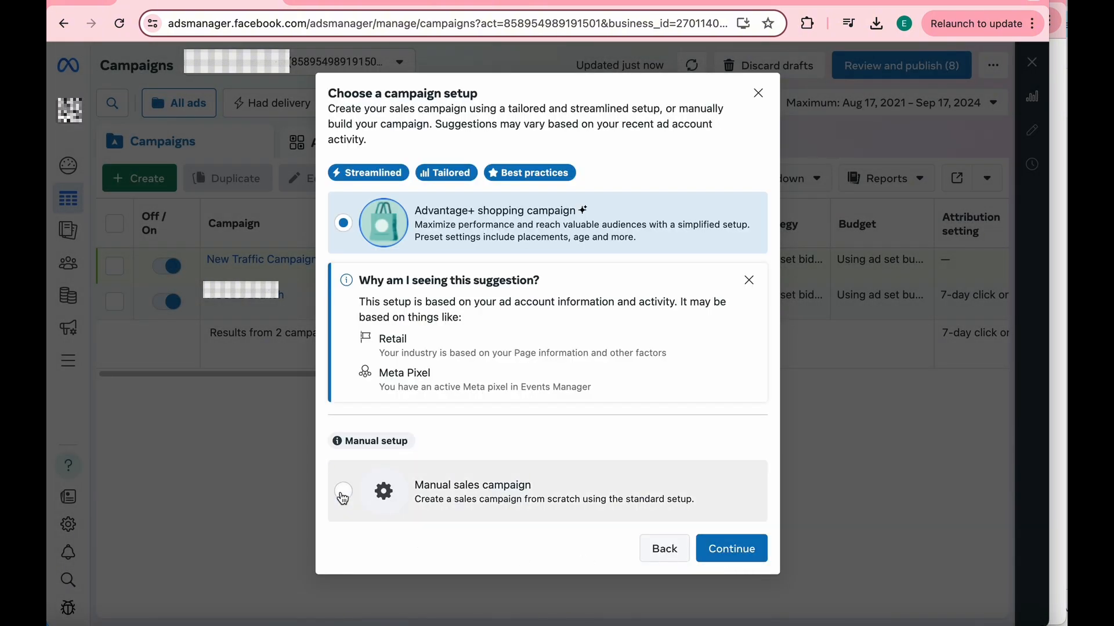
{"action": "left_click", "coordinate": [343, 495]}
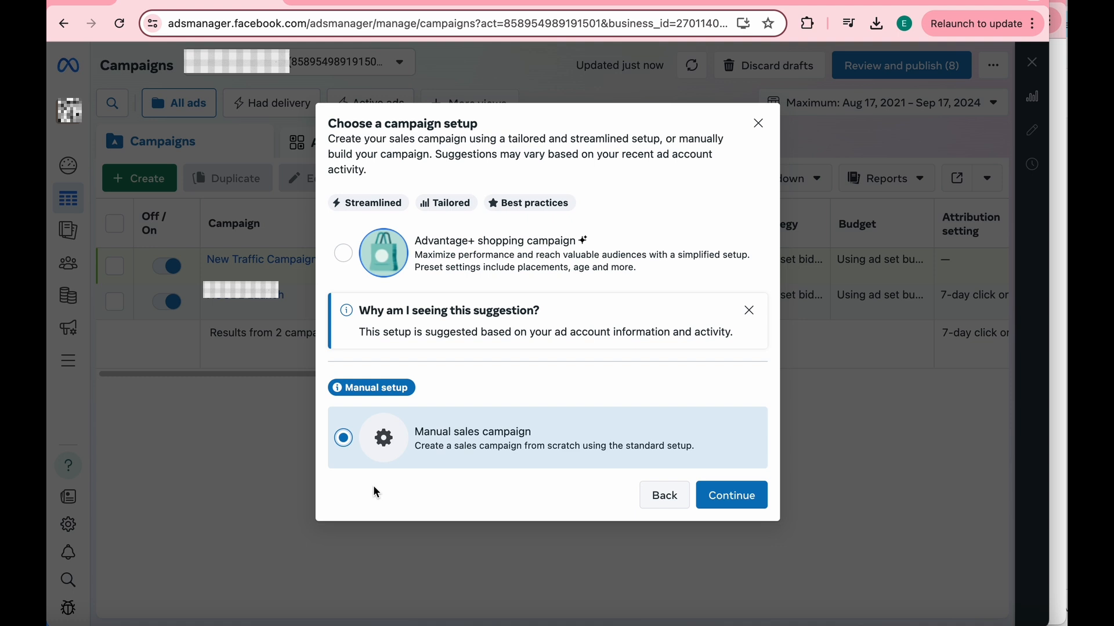
{"action": "left_click", "coordinate": [735, 503]}
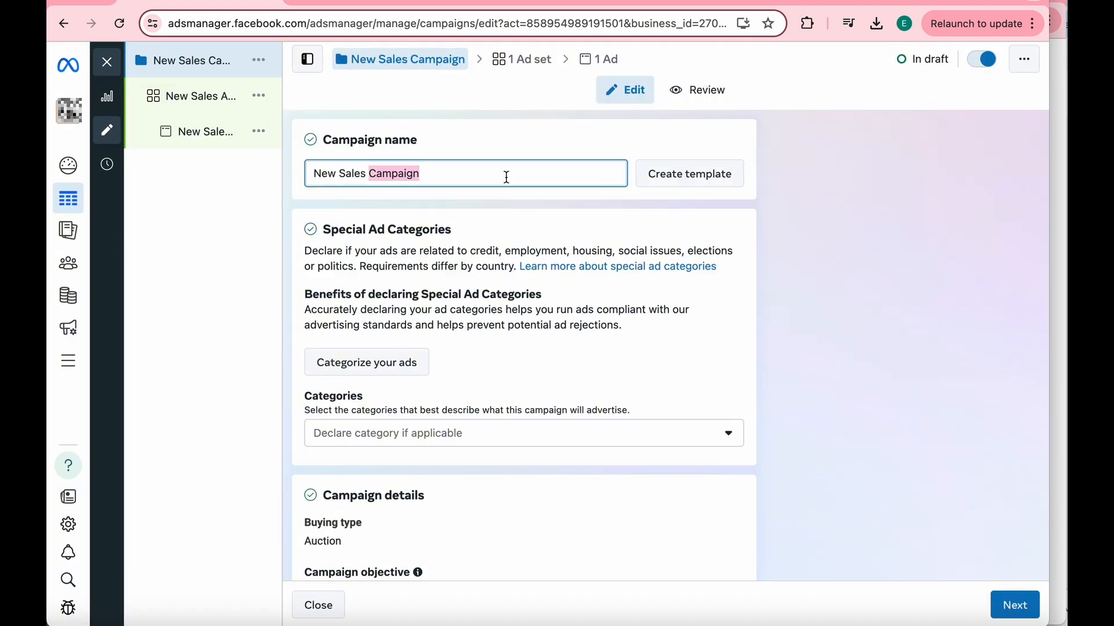
- Name the new campaign "CBO - Digital Product Campaign"
{"action": "type", "text": "CBO"}
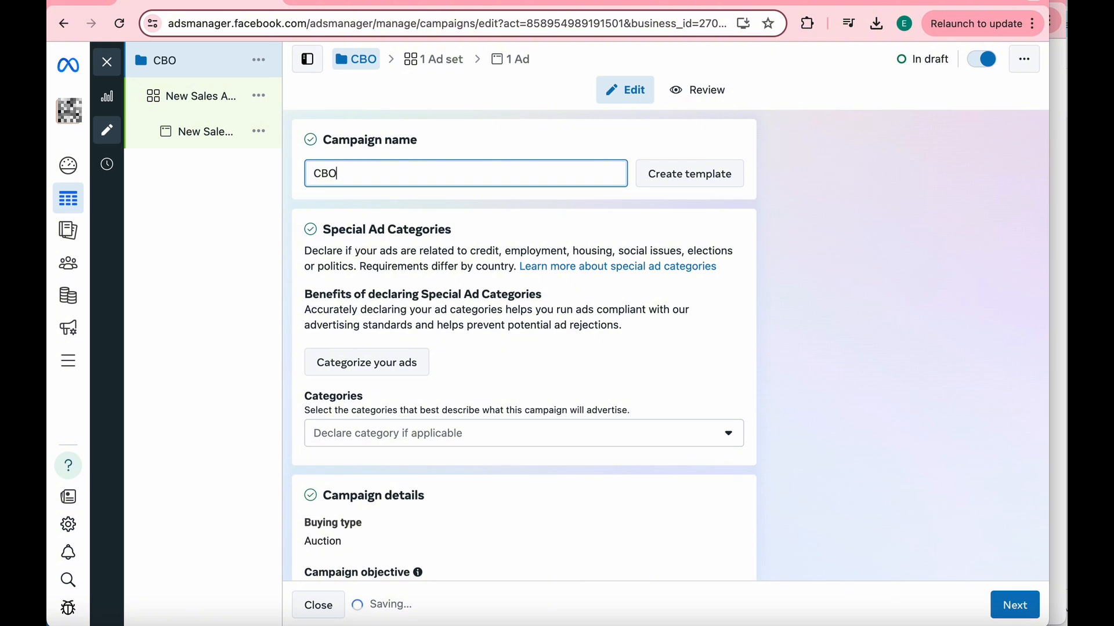
{"action": "type", "text": " -"}
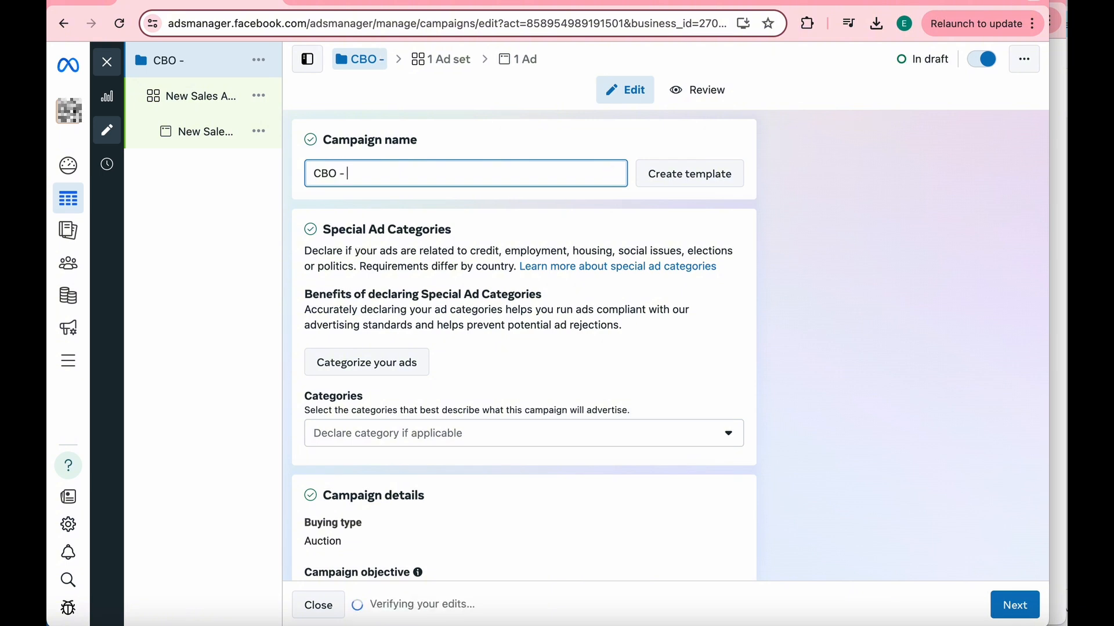
{"action": "type", "text": " Digital P"}
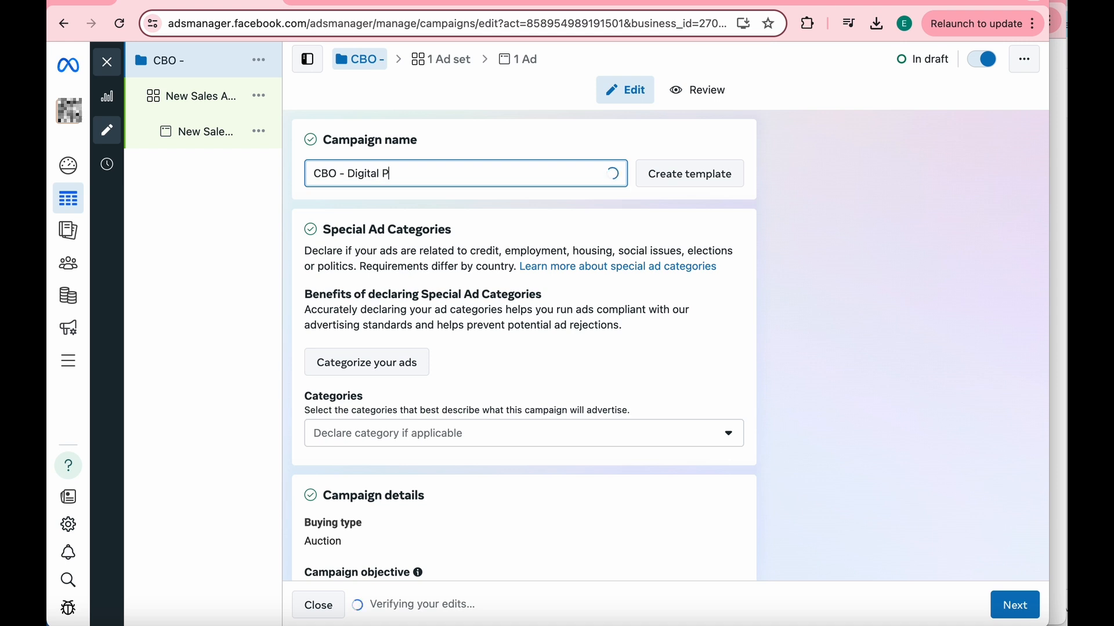
{"action": "type", "text": "roduct Cam"}
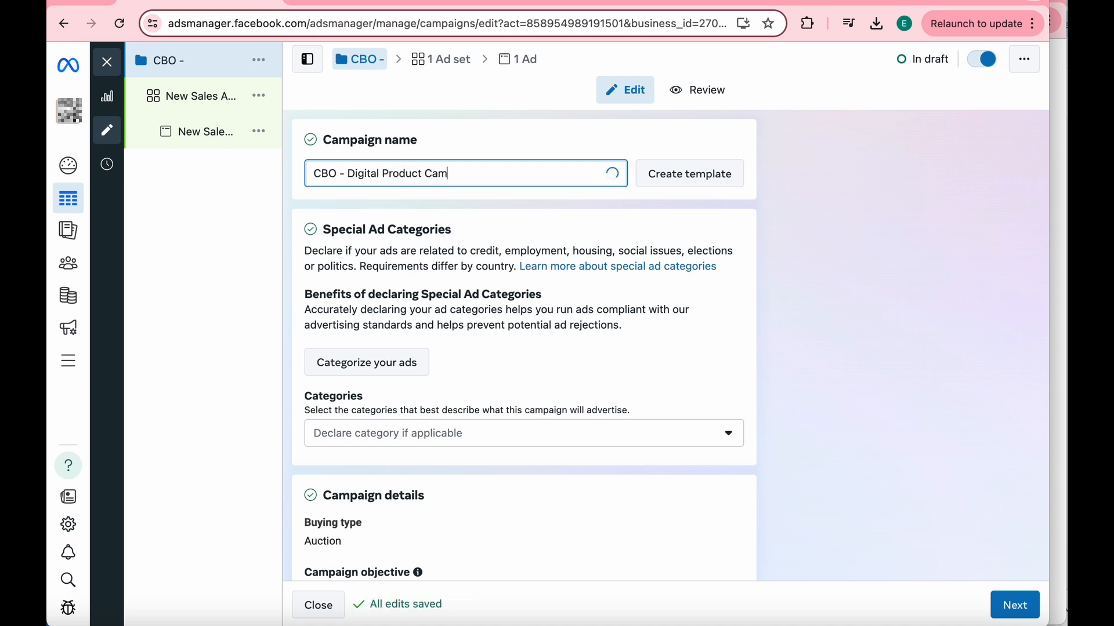
{"action": "type", "text": "paign"}
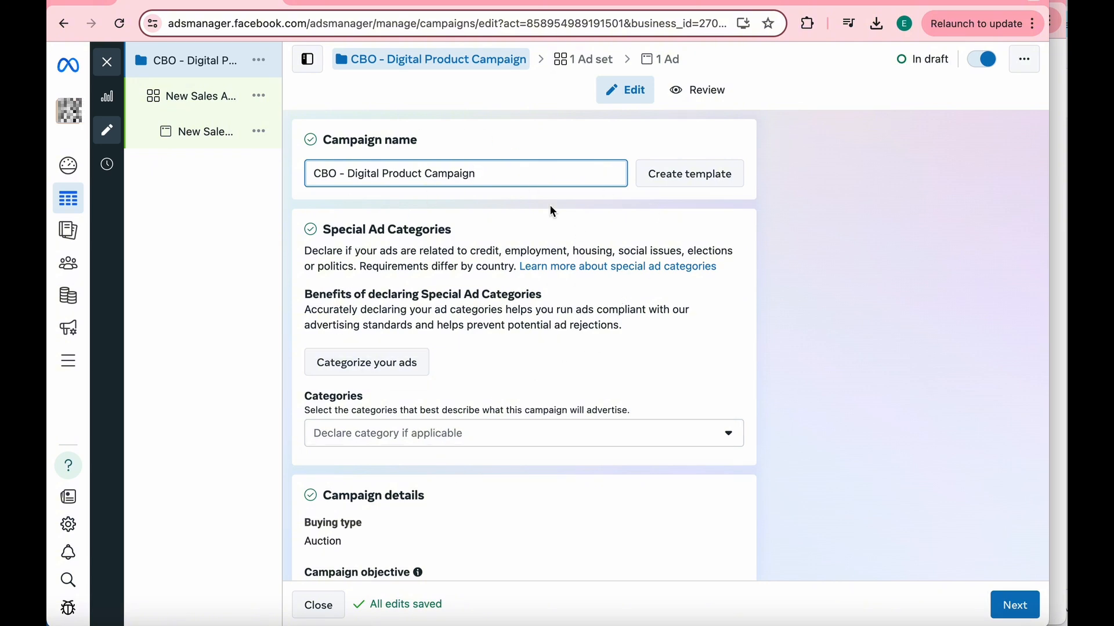
- Turn on Advantage campaign budget and set the daily budget to $30.00
{"action": "scroll", "coordinate": [444, 452], "scroll_direction": "down", "scroll_amount": 5}
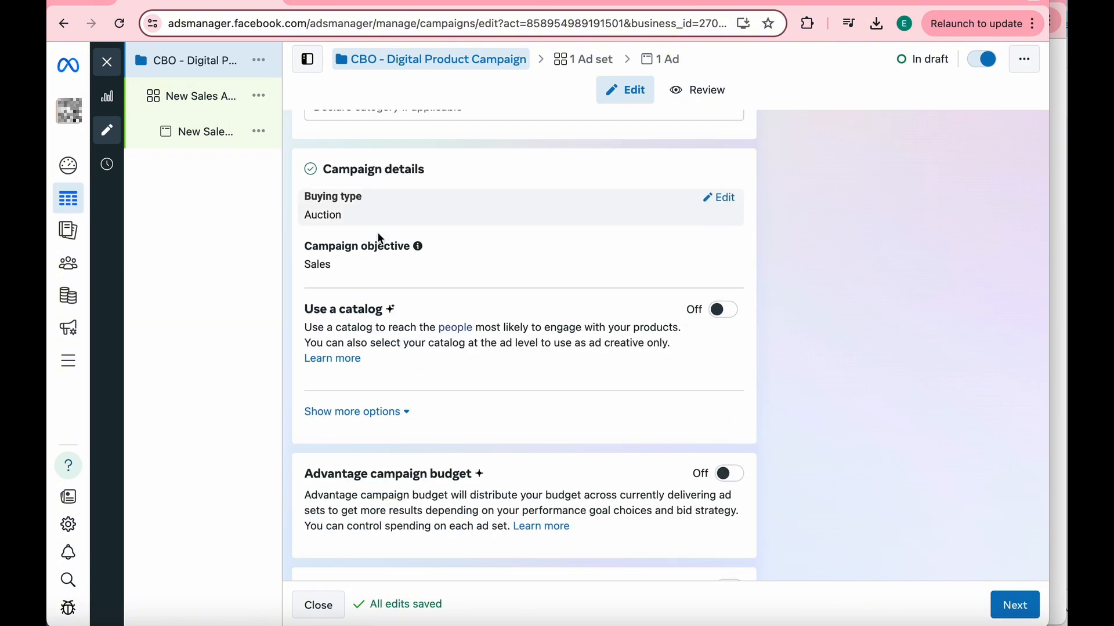
{"action": "scroll", "coordinate": [541, 419], "scroll_direction": "down", "scroll_amount": 2}
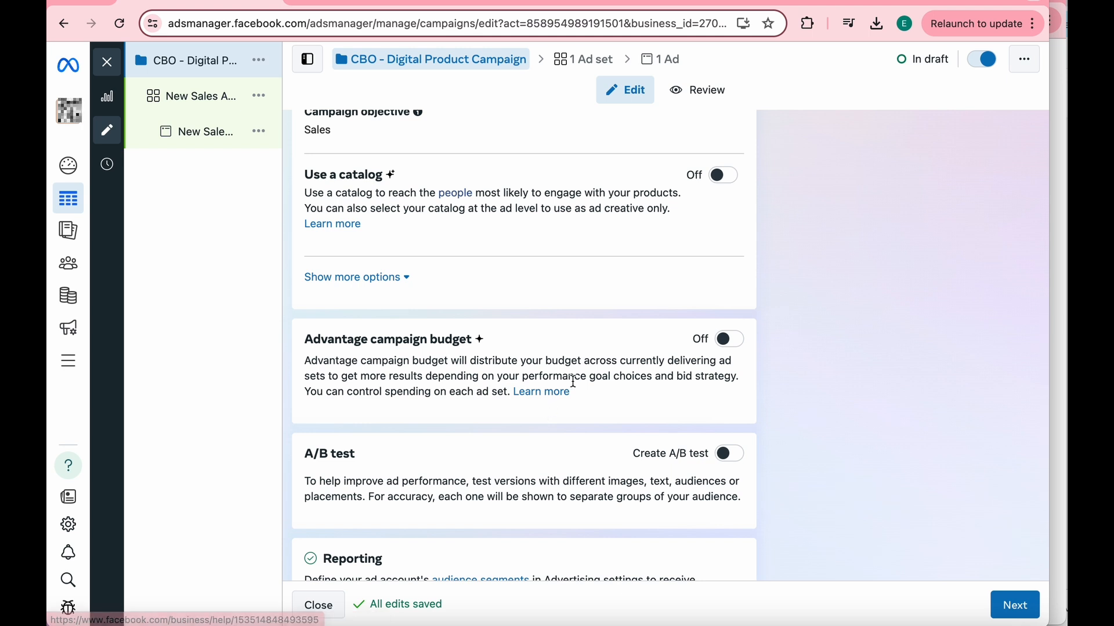
{"action": "left_click", "coordinate": [728, 350]}
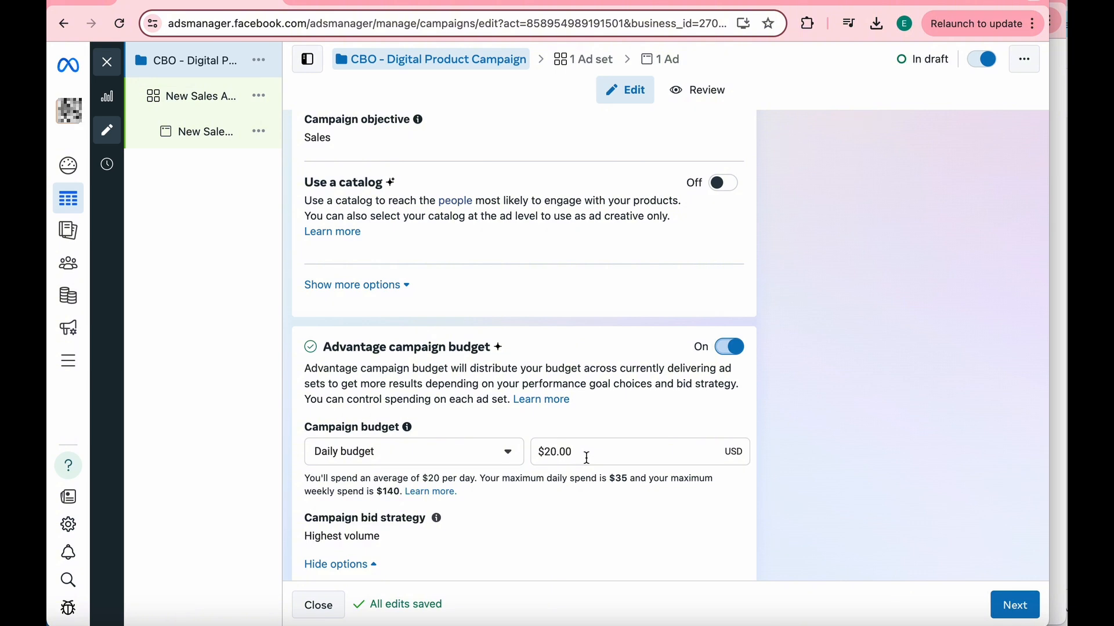
{"action": "left_click", "coordinate": [552, 455]}
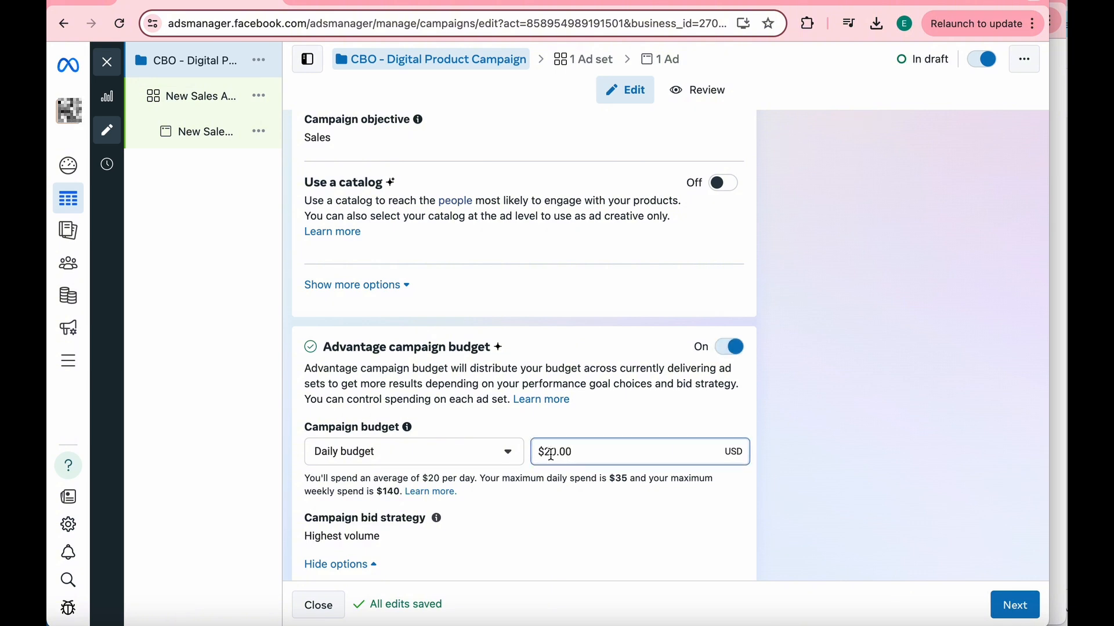
{"action": "key", "text": "BackSpace"}
{"action": "type", "text": "5"}
{"action": "key", "text": "BackSpace"}
{"action": "type", "text": "3"}
- Continue to the ad set level and name the ad set "Winner"
{"action": "scroll", "coordinate": [622, 517], "scroll_direction": "down", "scroll_amount": 2}
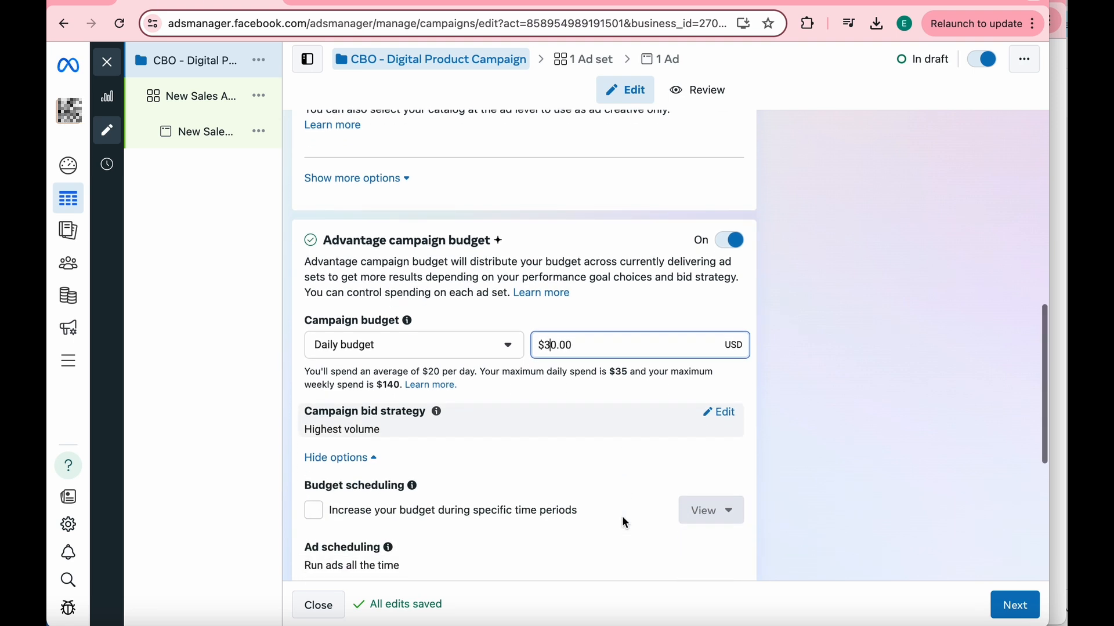
{"action": "scroll", "coordinate": [622, 516], "scroll_direction": "down", "scroll_amount": 5}
{"action": "scroll", "coordinate": [673, 326], "scroll_direction": "down", "scroll_amount": 1}
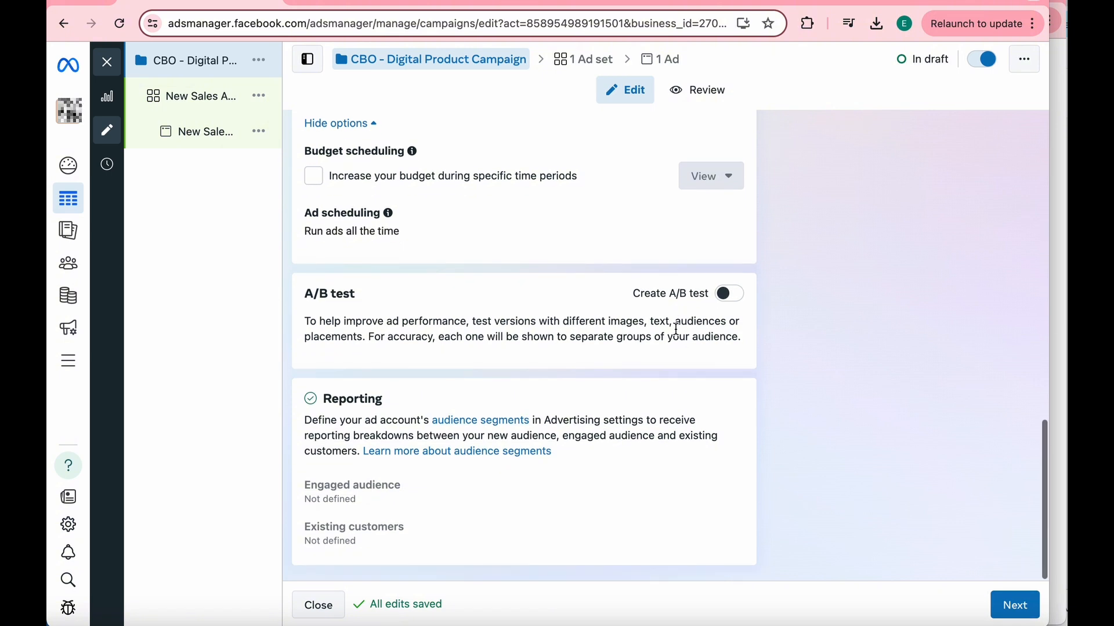
{"action": "left_click", "coordinate": [1024, 610]}
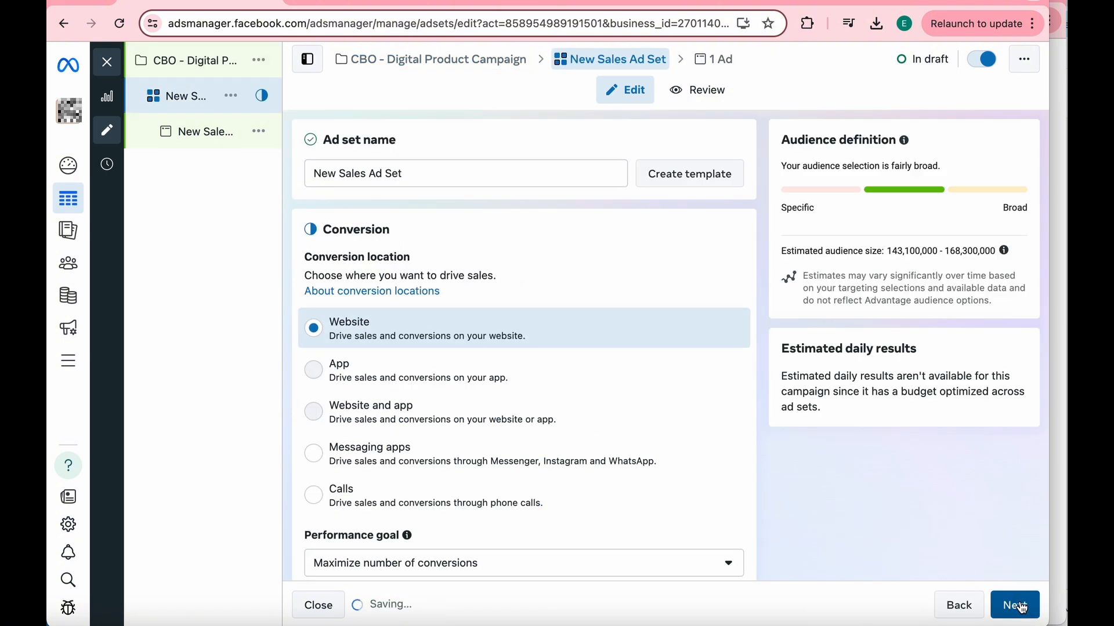
{"action": "triple_click", "coordinate": [427, 175]}
{"action": "type", "text": "Winner"}
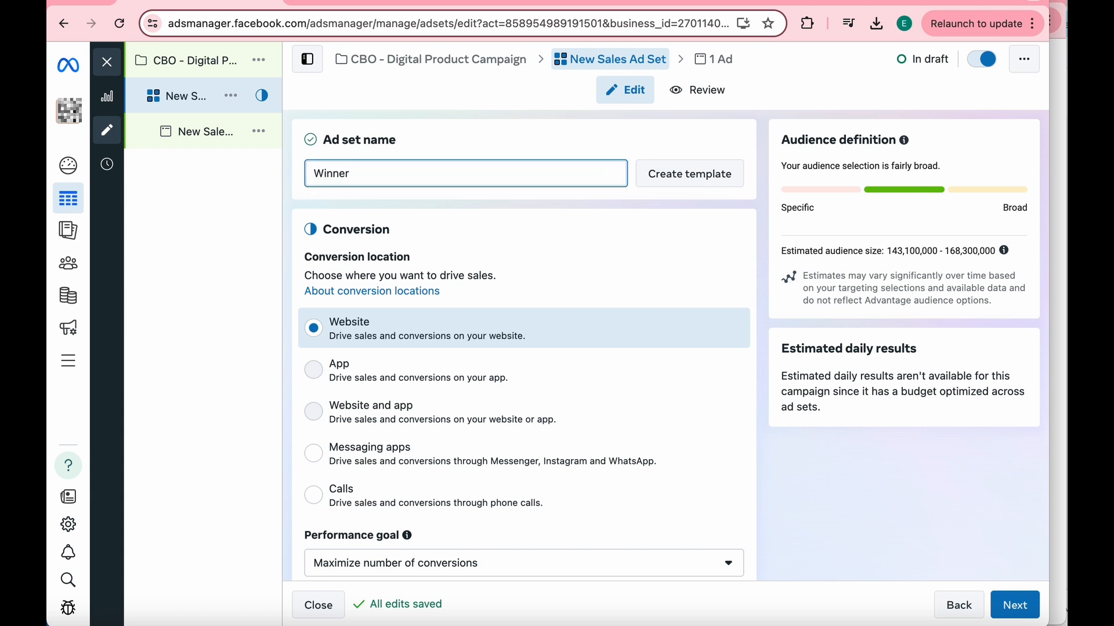
- Set the Winner ad set's conversion event to Purchase
{"action": "scroll", "coordinate": [429, 143], "scroll_direction": "down", "scroll_amount": 2}
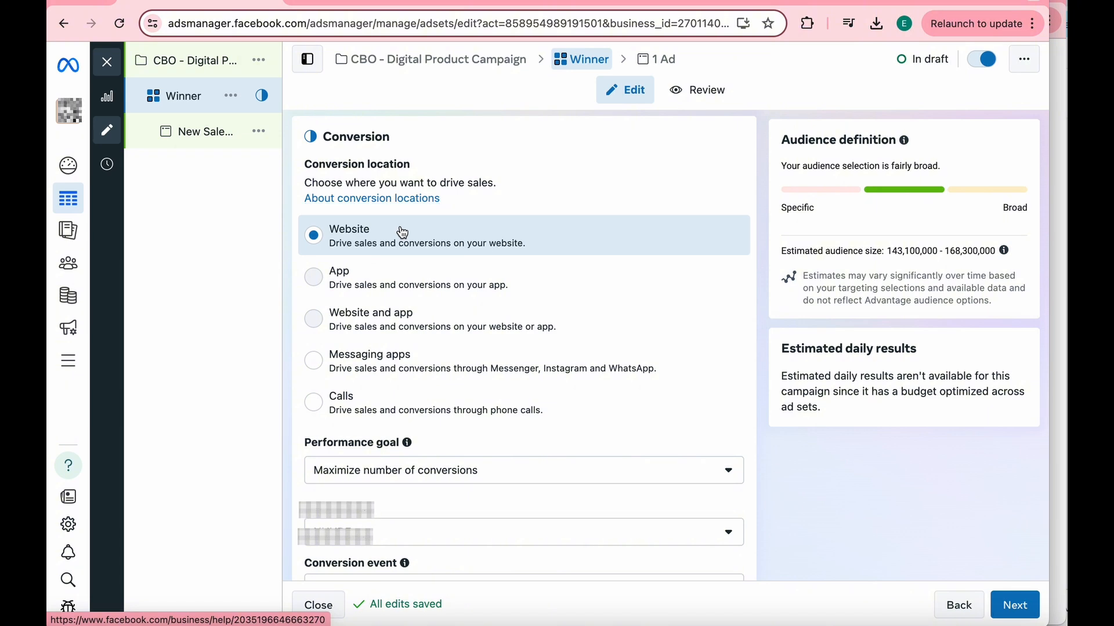
{"action": "scroll", "coordinate": [403, 233], "scroll_direction": "down", "scroll_amount": 6}
{"action": "left_click", "coordinate": [433, 249]}
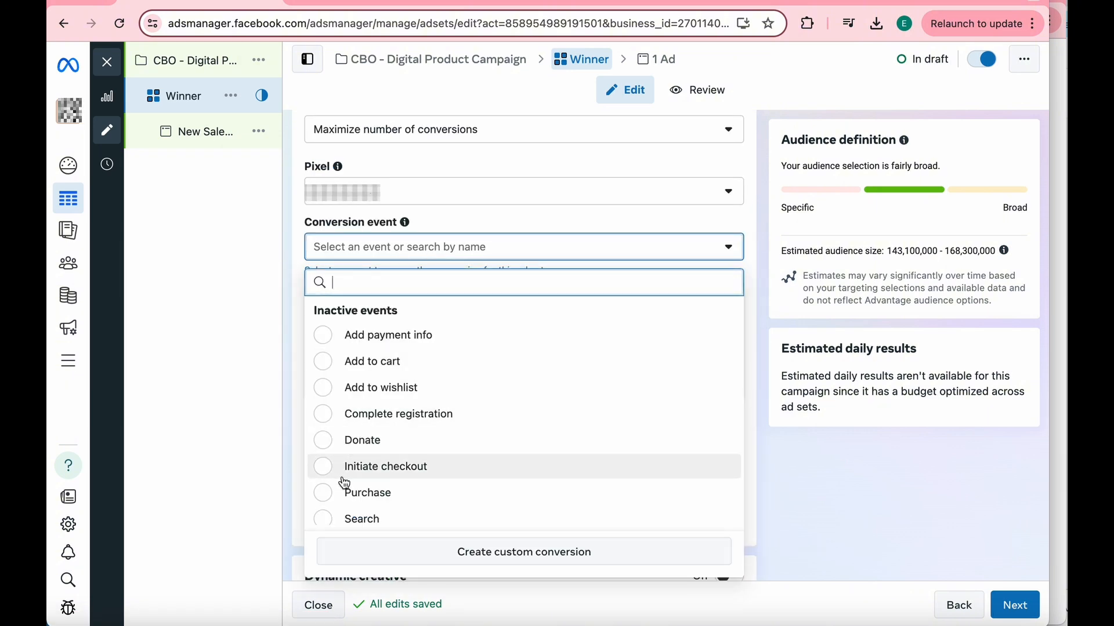
{"action": "left_click", "coordinate": [321, 494]}
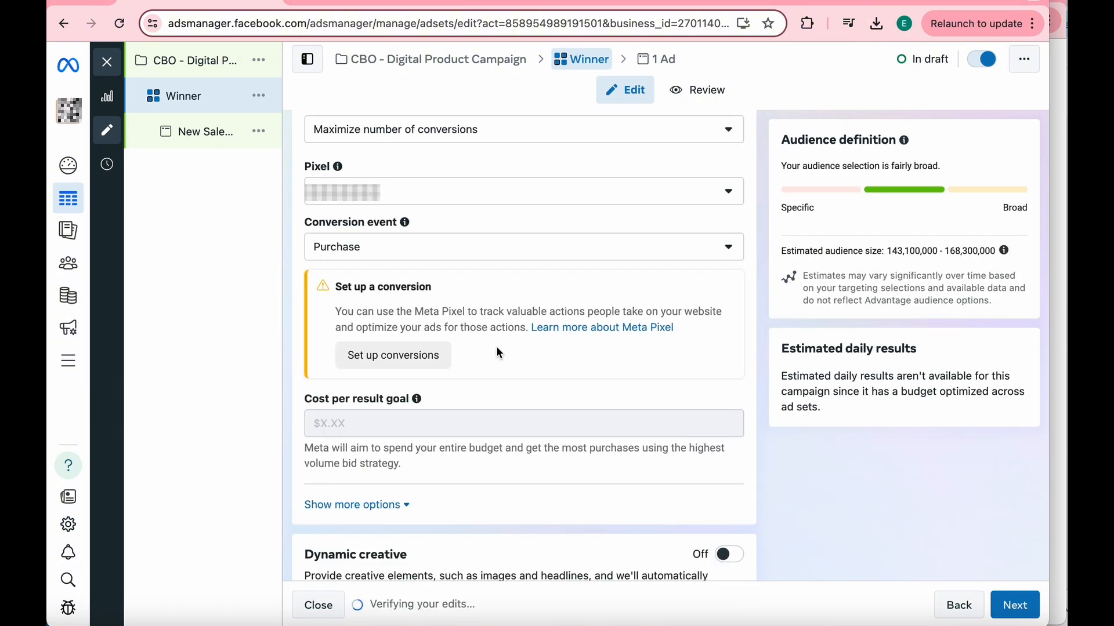
- Schedule the ad set to start on Sep 18, 2024 at 12:00 AM
{"action": "scroll", "coordinate": [496, 346], "scroll_direction": "down", "scroll_amount": 4}
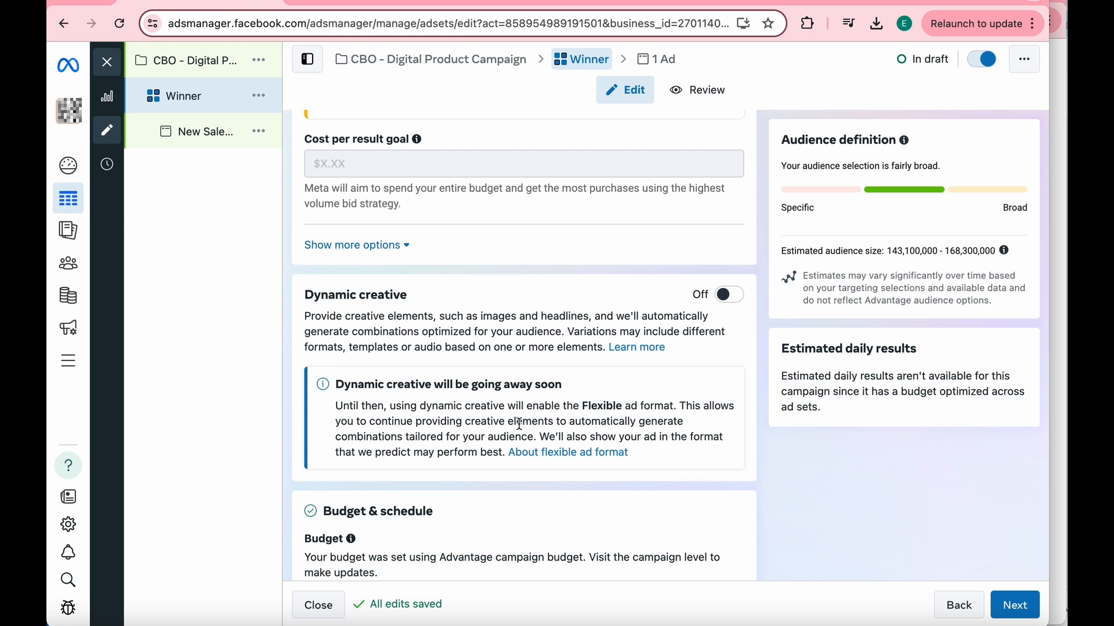
{"action": "scroll", "coordinate": [519, 424], "scroll_direction": "down", "scroll_amount": 5}
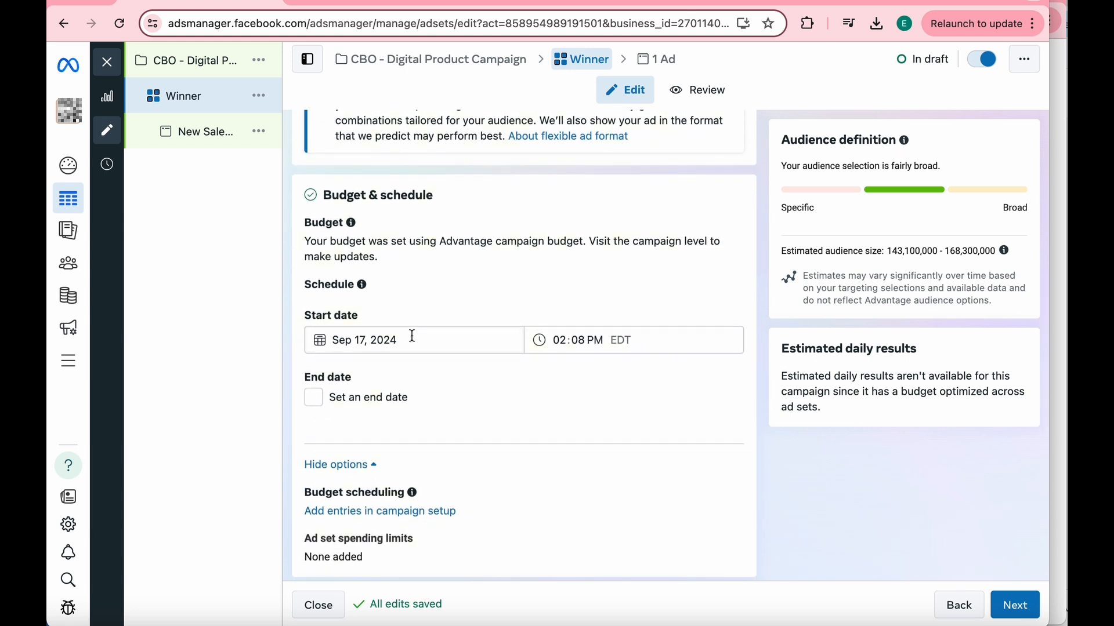
{"action": "left_click", "coordinate": [412, 340]}
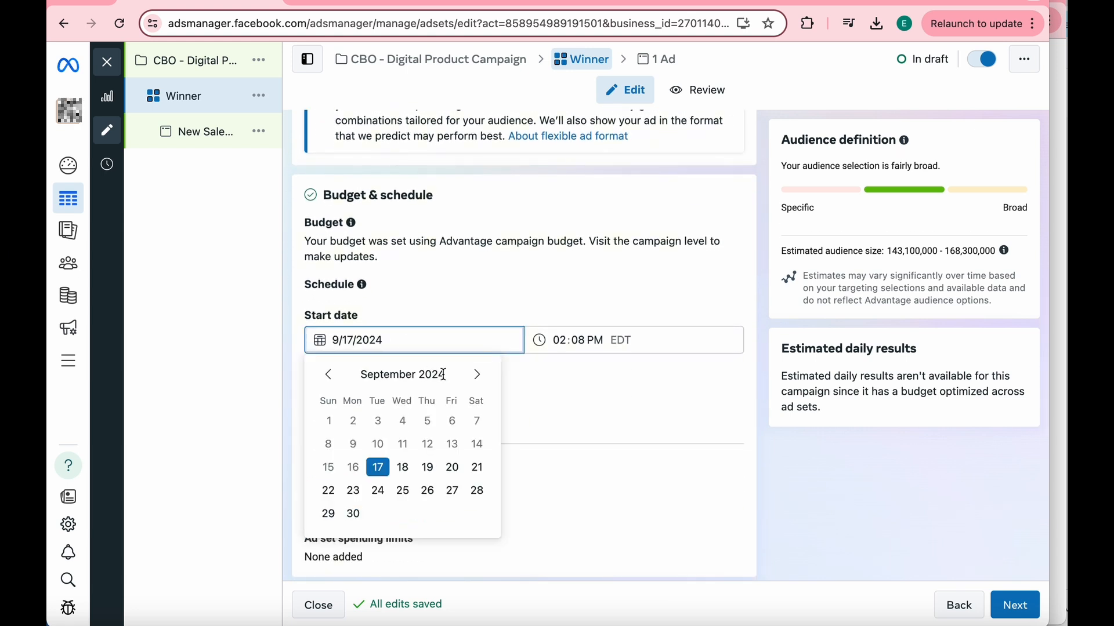
{"action": "left_click", "coordinate": [402, 468]}
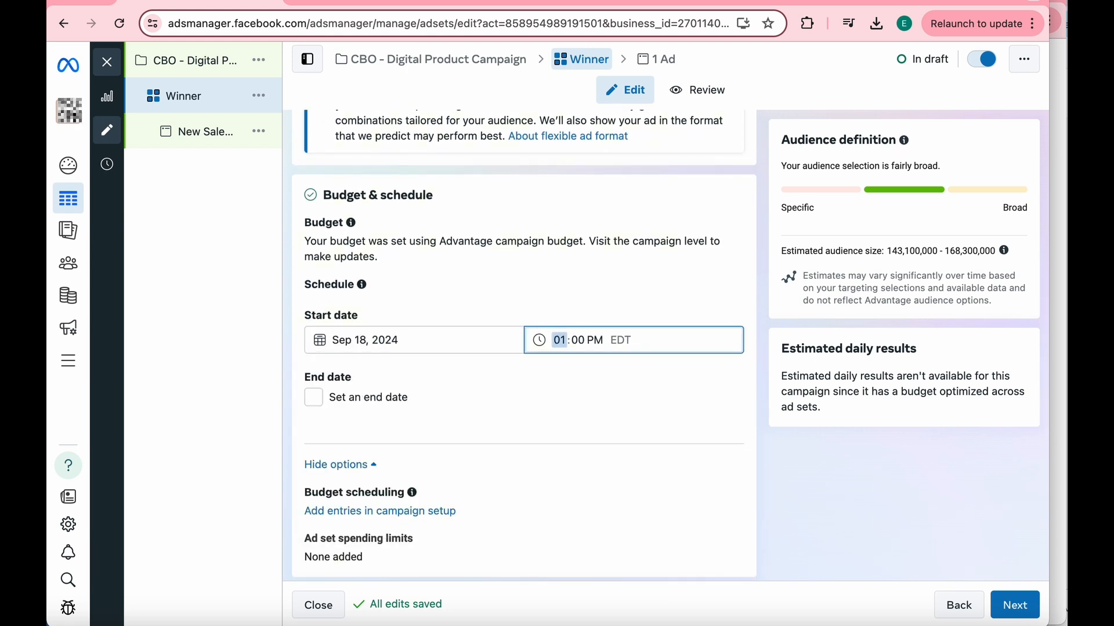
{"action": "left_click", "coordinate": [594, 344]}
{"action": "type", "text": "a"}
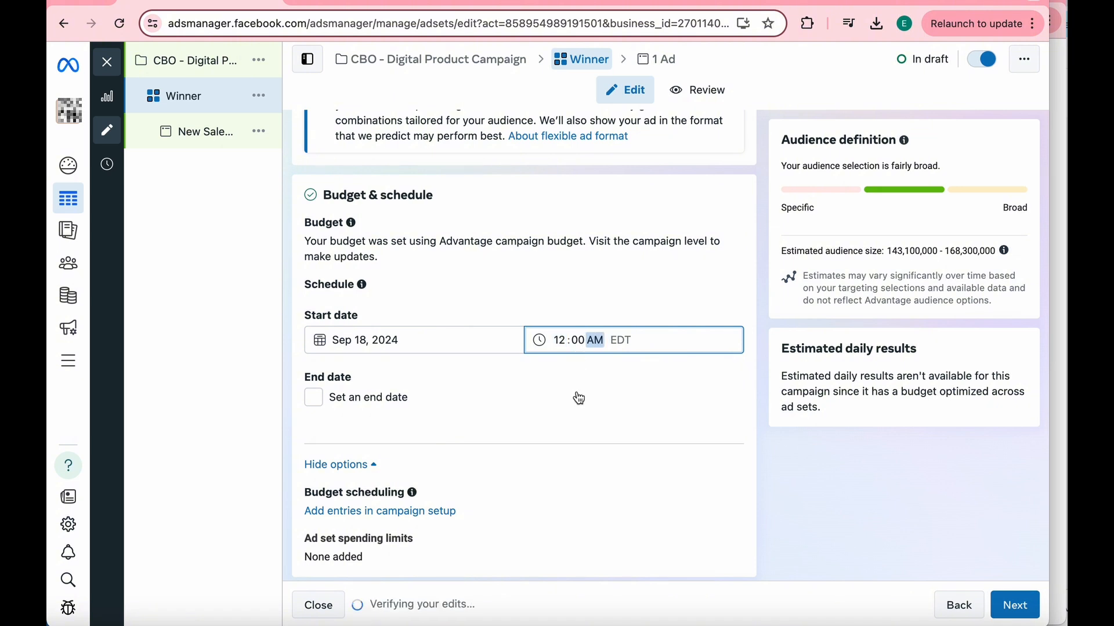
- Switch the ad set from Advantage+ audience to the original audience options
{"action": "scroll", "coordinate": [400, 290], "scroll_direction": "up", "scroll_amount": 10}
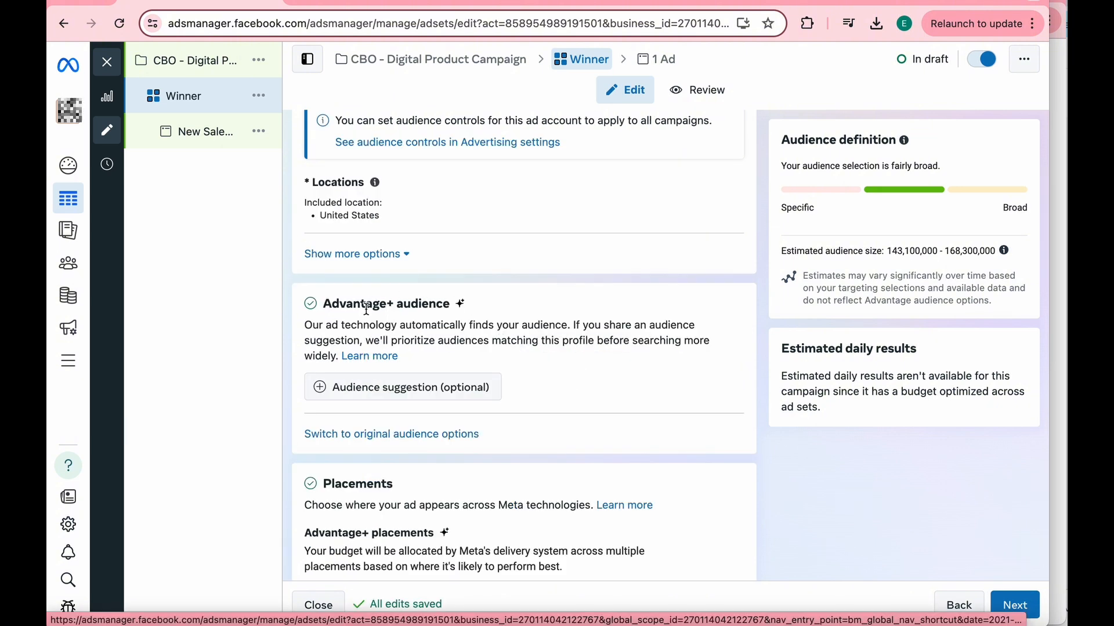
{"action": "left_click", "coordinate": [373, 438]}
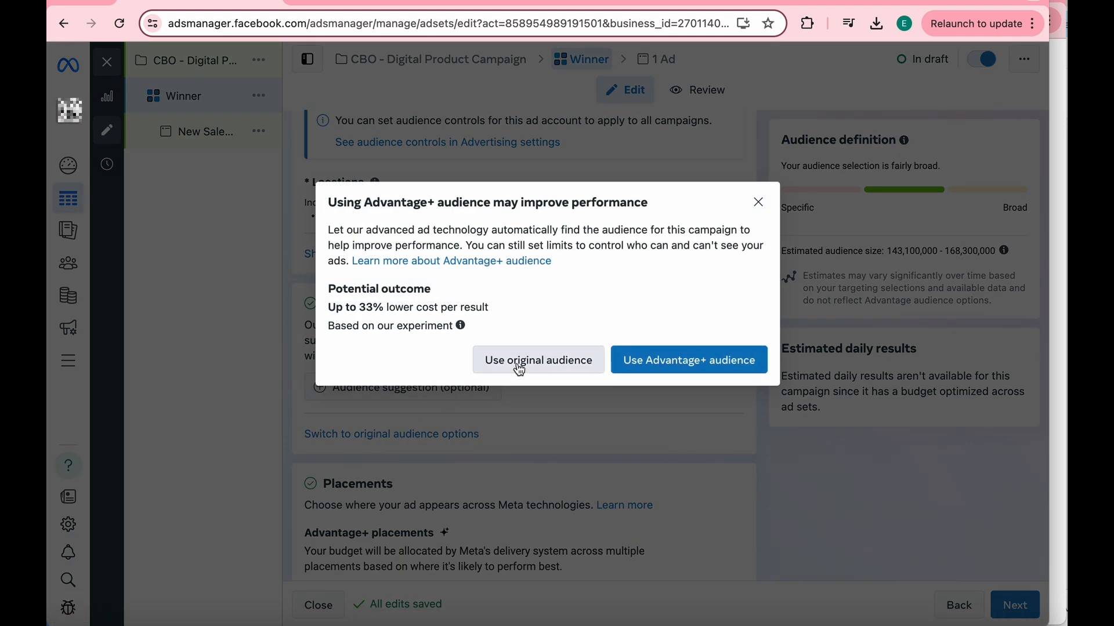
{"action": "left_click", "coordinate": [520, 367]}
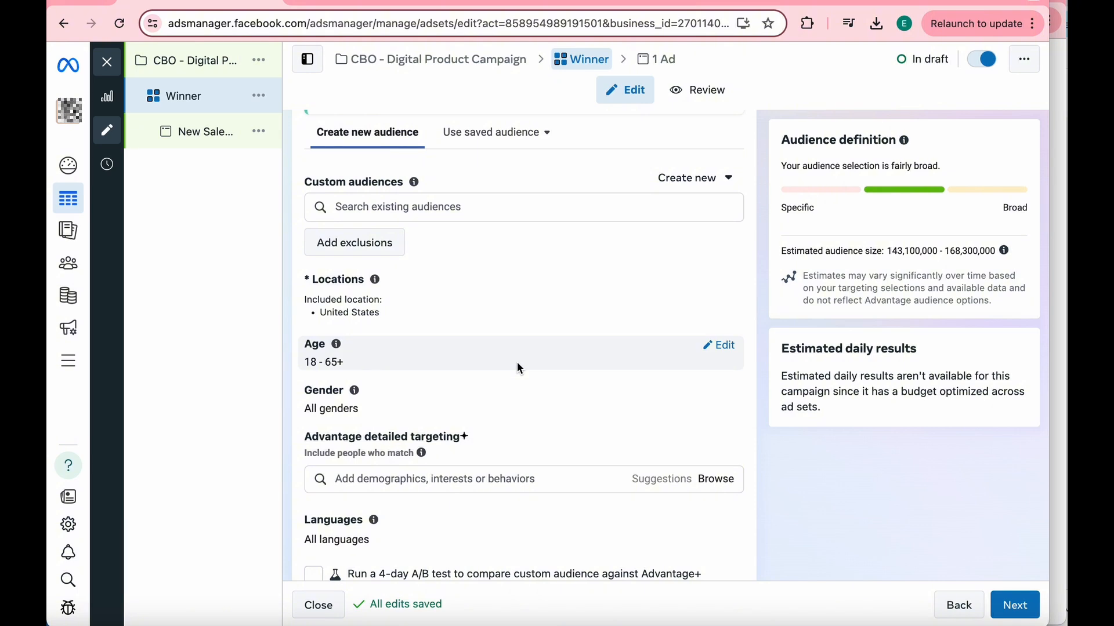
- Continue from the Winner ad set to the ad level and name the ad "Digital Product"
{"action": "scroll", "coordinate": [517, 363], "scroll_direction": "down", "scroll_amount": 5}
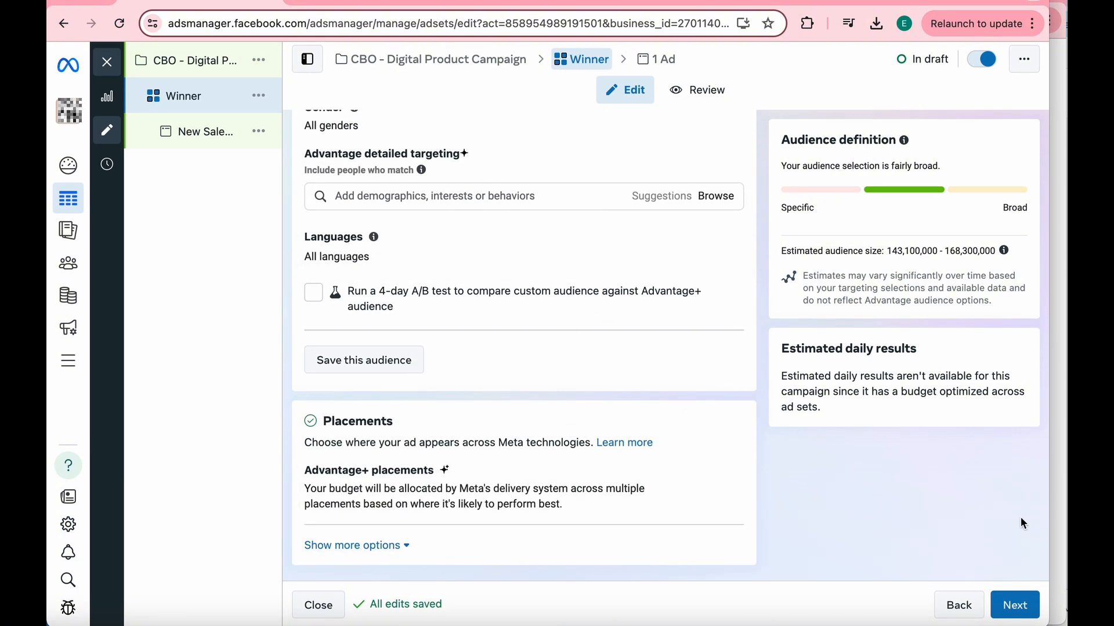
{"action": "left_click", "coordinate": [1027, 609]}
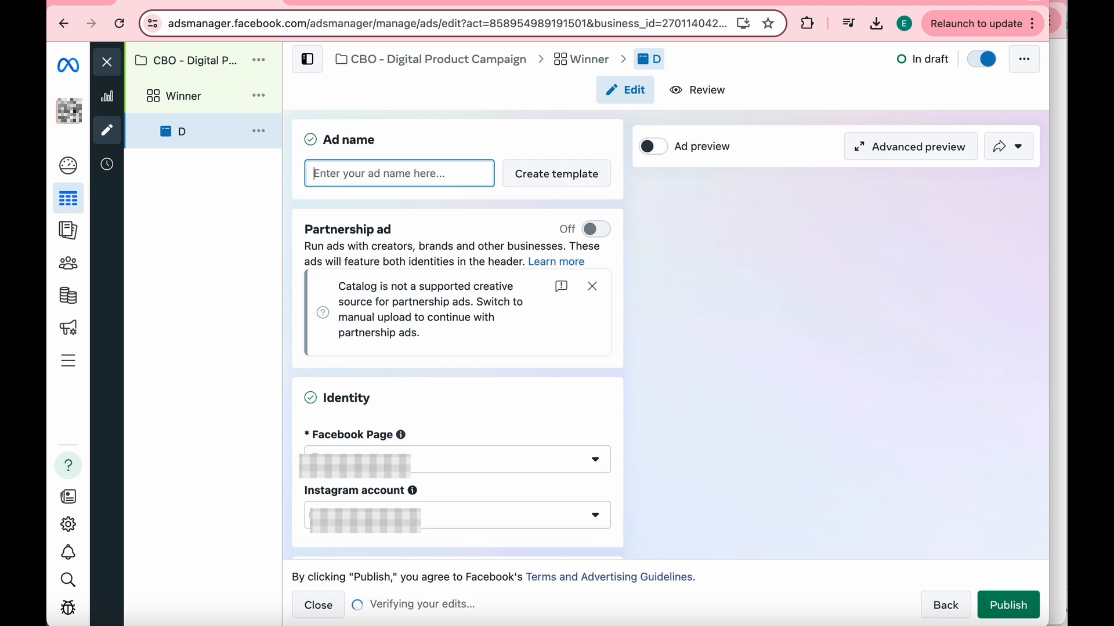
{"action": "type", "text": "Digital"}
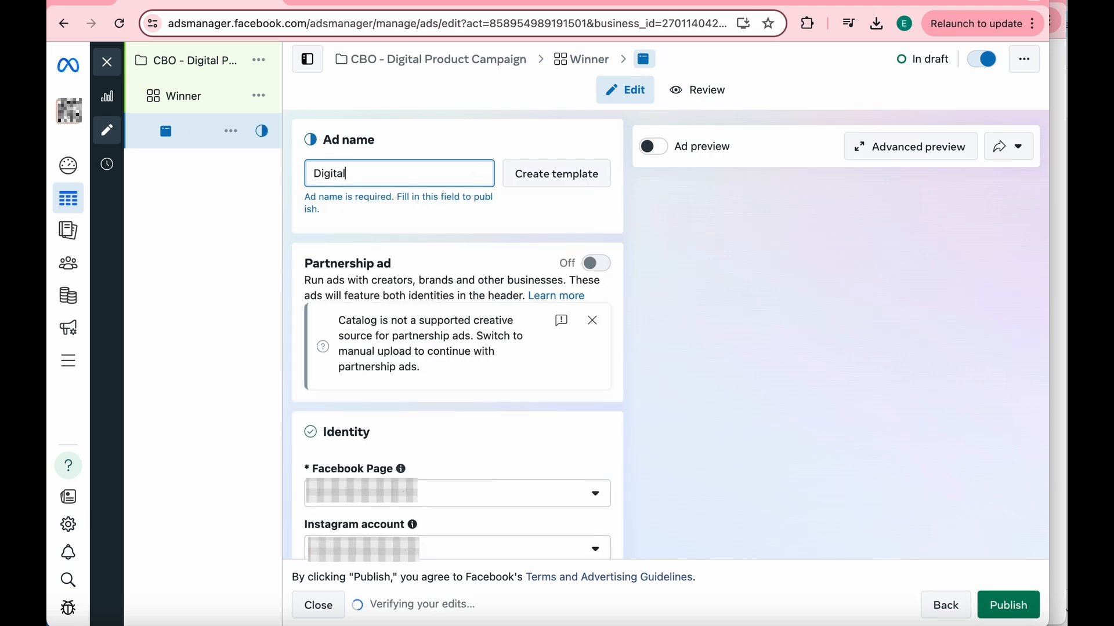
{"action": "type", "text": " Product"}
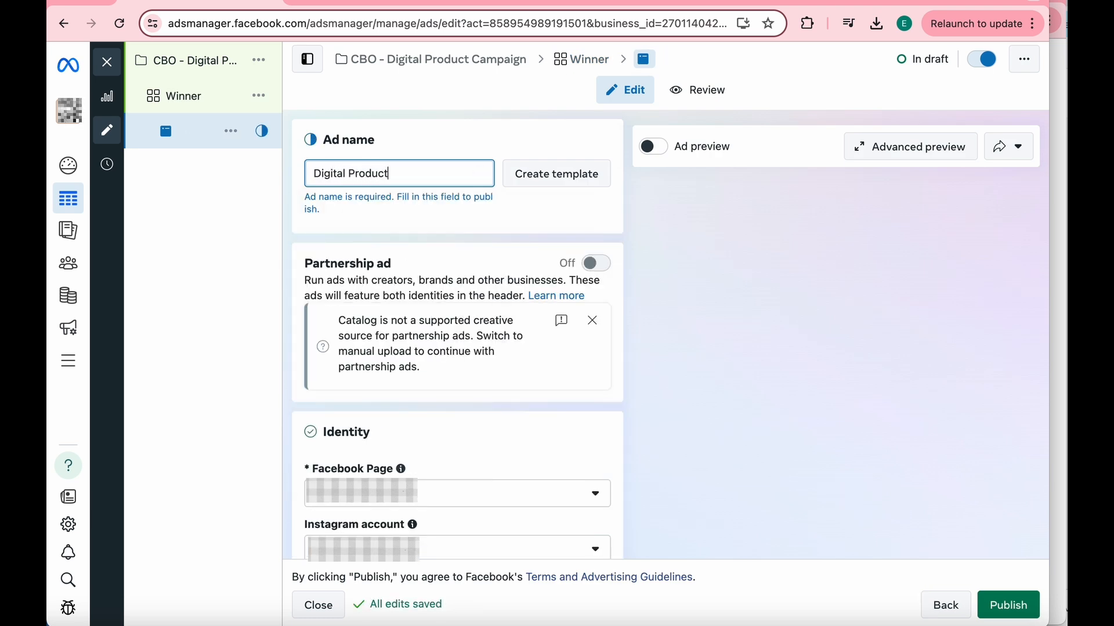
- Set up the ad as Create ad with Manual upload as the creative source and the Single image or video format
{"action": "scroll", "coordinate": [478, 302], "scroll_direction": "down", "scroll_amount": 3}
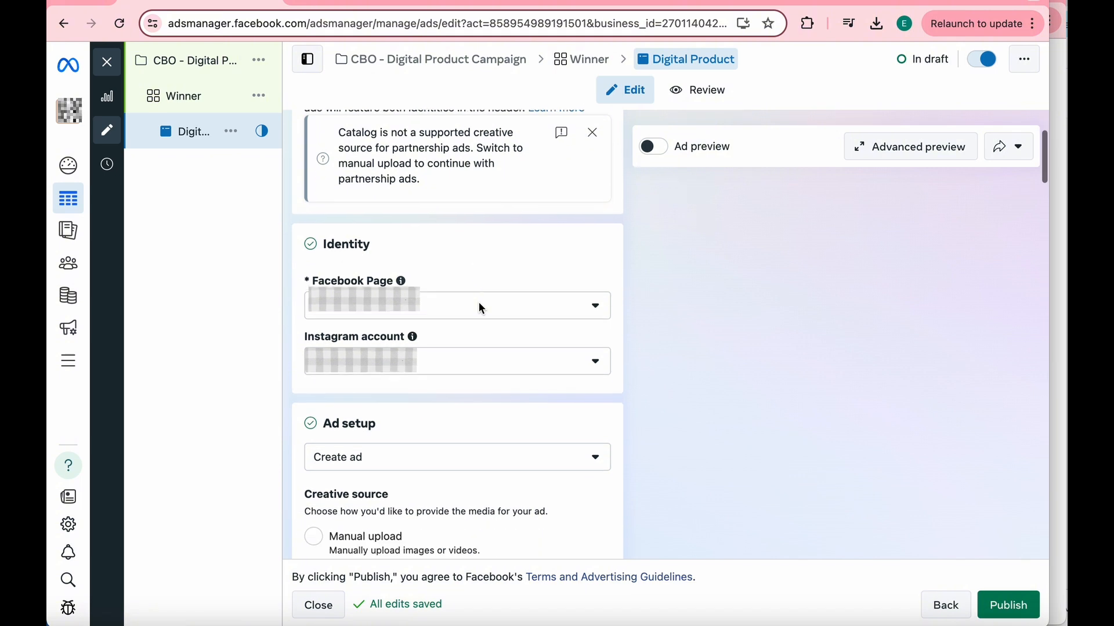
{"action": "scroll", "coordinate": [481, 309], "scroll_direction": "down", "scroll_amount": 1}
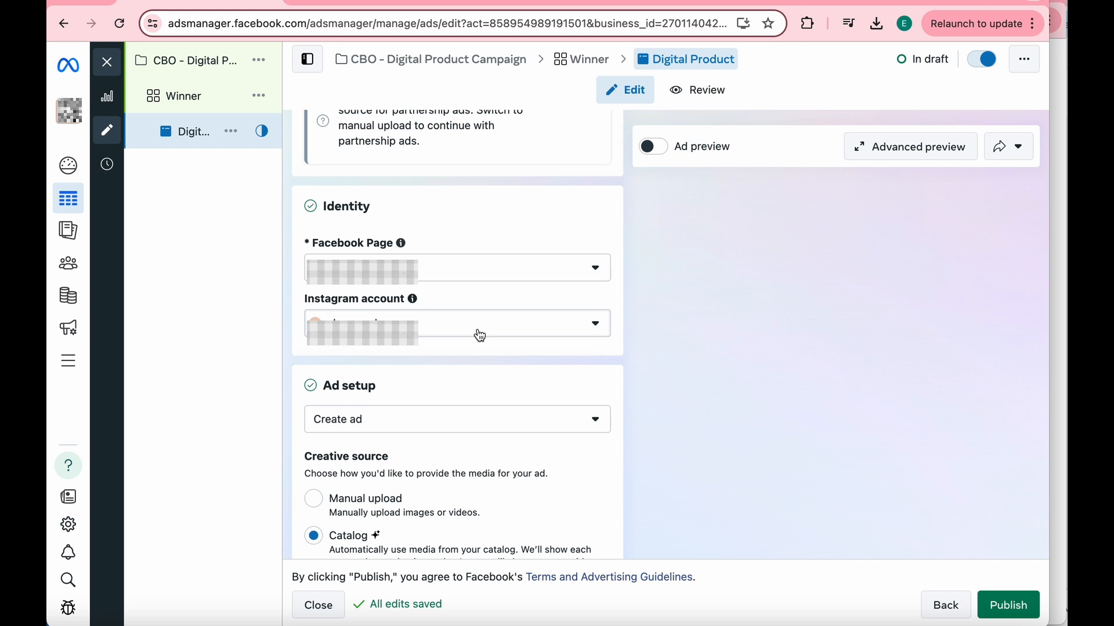
{"action": "scroll", "coordinate": [481, 336], "scroll_direction": "down", "scroll_amount": 4}
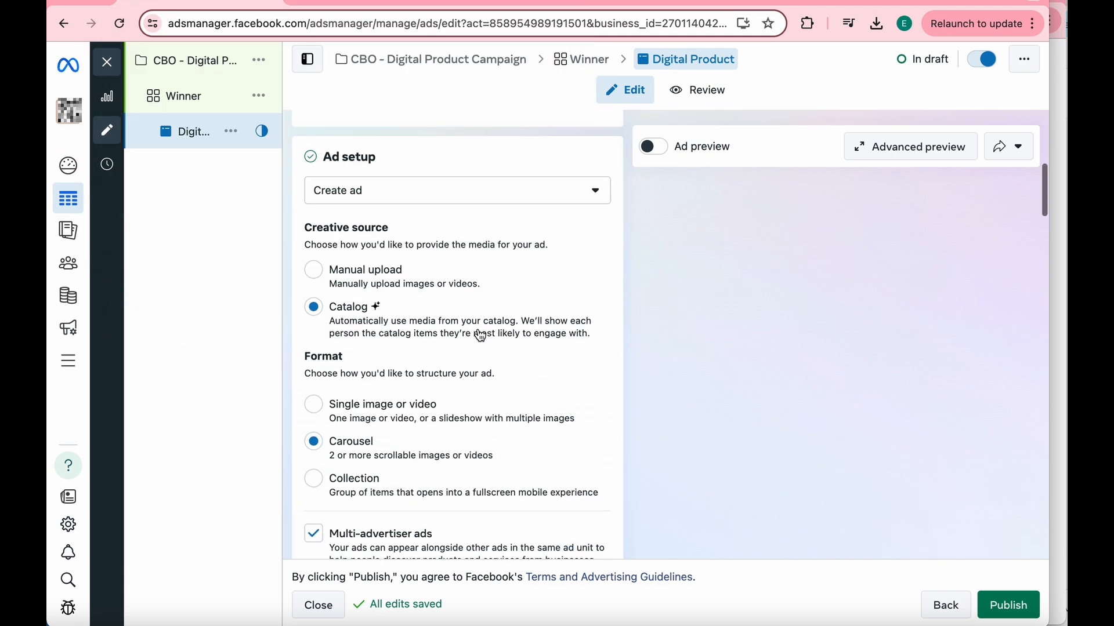
{"action": "left_click", "coordinate": [390, 193]}
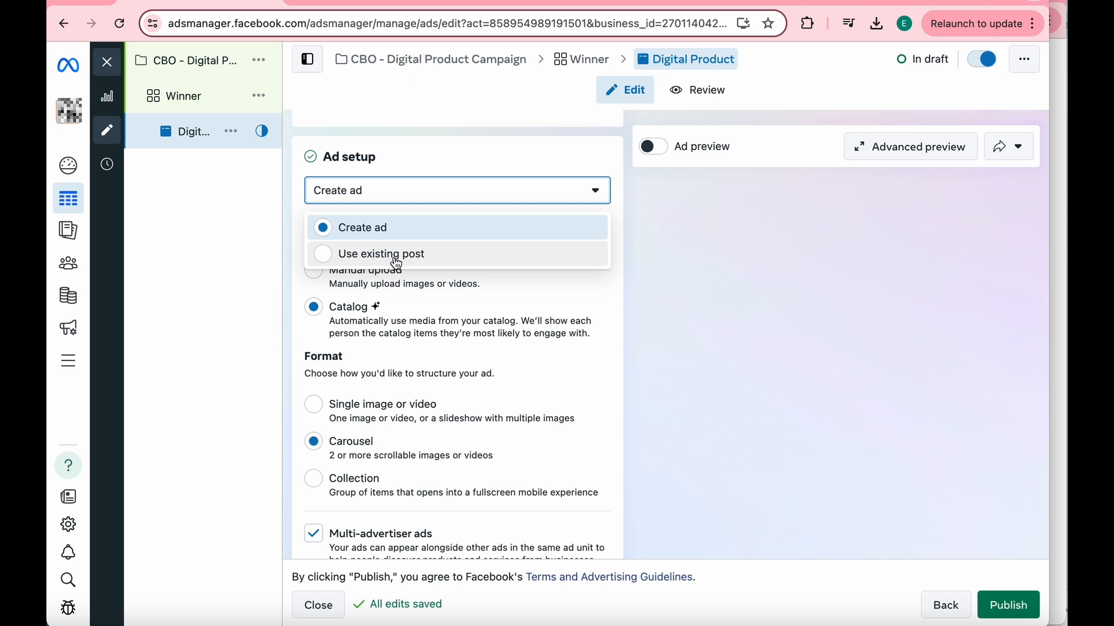
{"action": "left_click", "coordinate": [388, 231]}
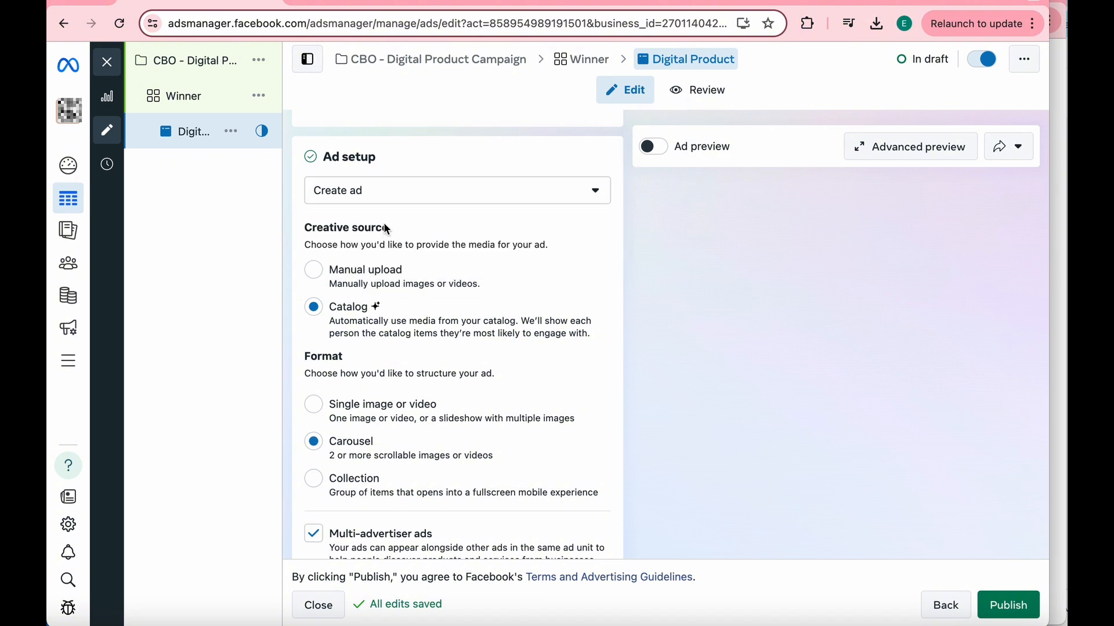
{"action": "left_click", "coordinate": [380, 275]}
{"action": "scroll", "coordinate": [429, 427], "scroll_direction": "down", "scroll_amount": 3}
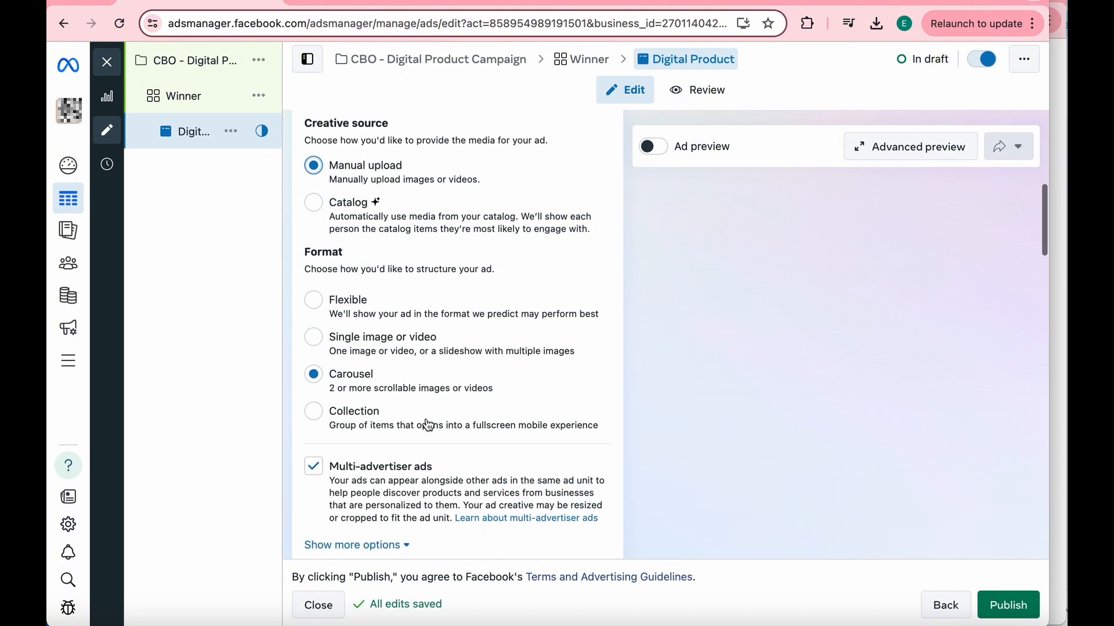
{"action": "left_click", "coordinate": [321, 332]}
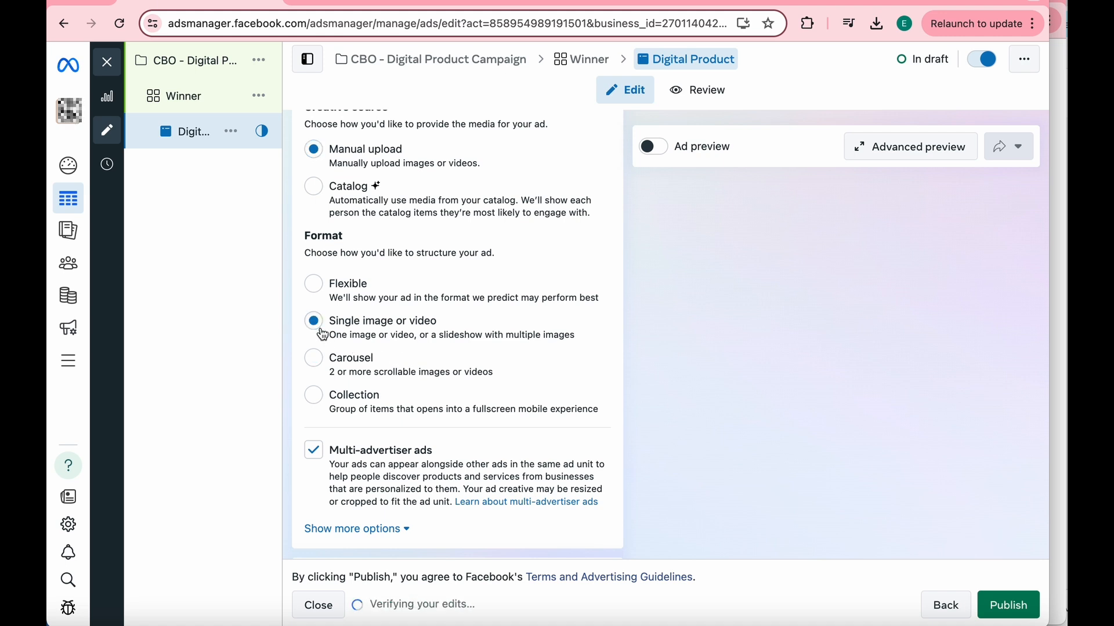
- Switch to the Stan store page, open The Faceless Vault: 700+ DFY Reels & Videos product and copy its page address
{"action": "scroll", "coordinate": [401, 402], "scroll_direction": "down", "scroll_amount": 2}
{"action": "scroll", "coordinate": [401, 403], "scroll_direction": "down", "scroll_amount": 5}
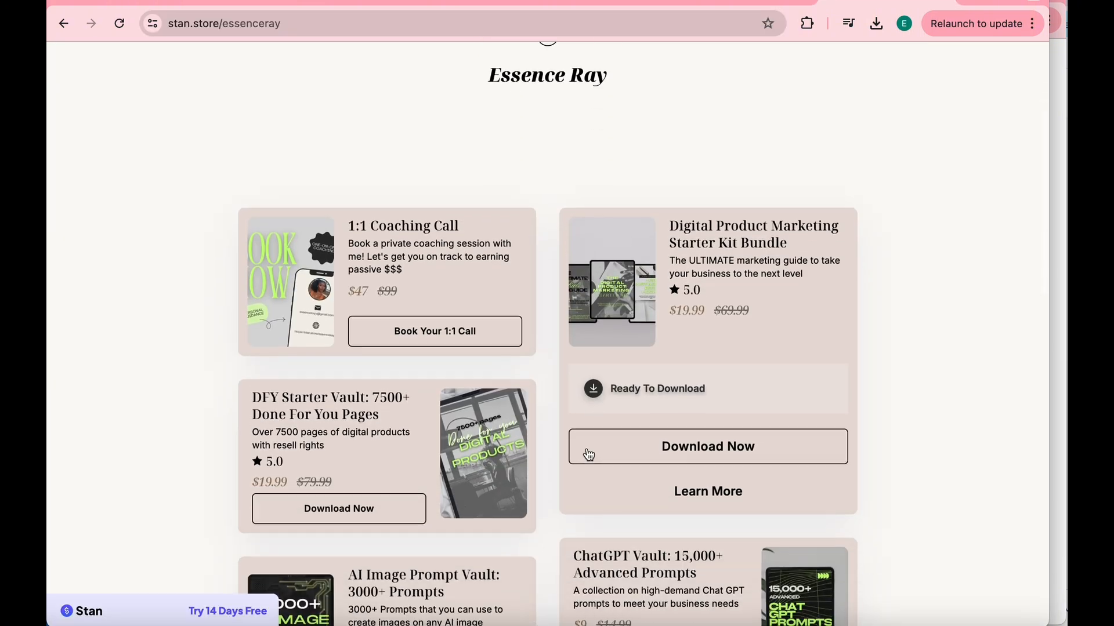
{"action": "scroll", "coordinate": [588, 455], "scroll_direction": "down", "scroll_amount": 7}
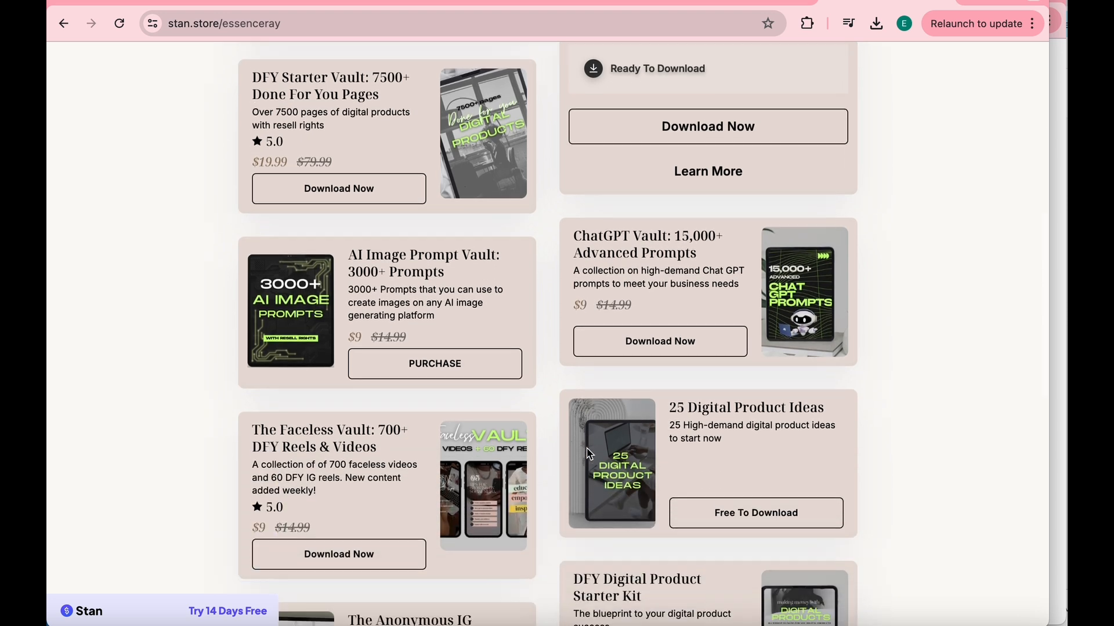
{"action": "scroll", "coordinate": [589, 455], "scroll_direction": "down", "scroll_amount": 2}
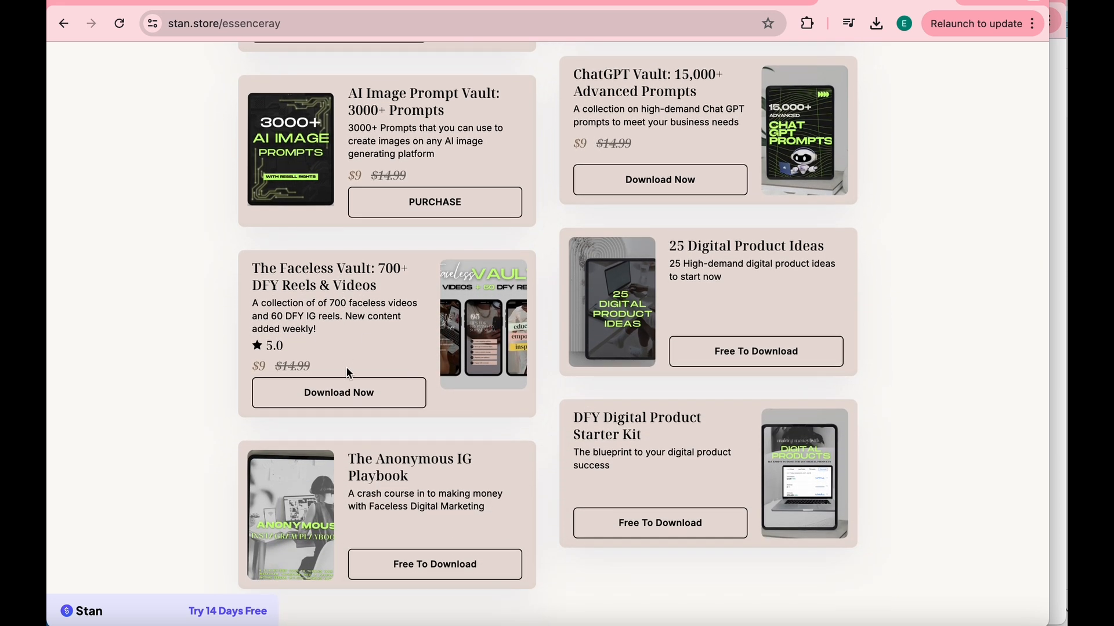
{"action": "left_click", "coordinate": [356, 400]}
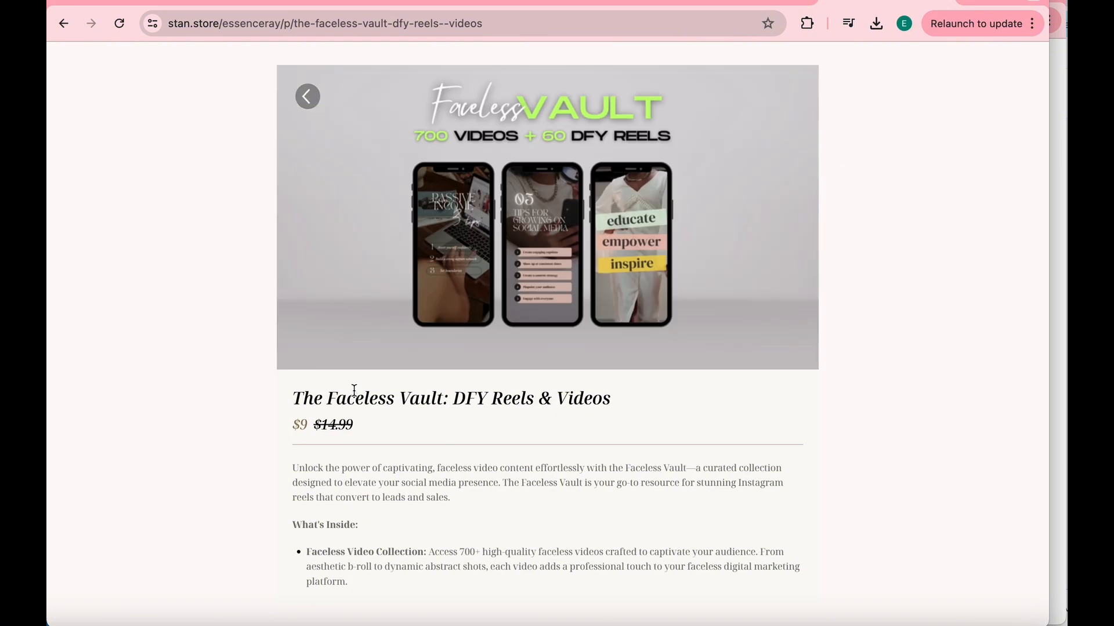
{"action": "left_click", "coordinate": [308, 25]}
{"action": "key", "text": "ctrl+c"}
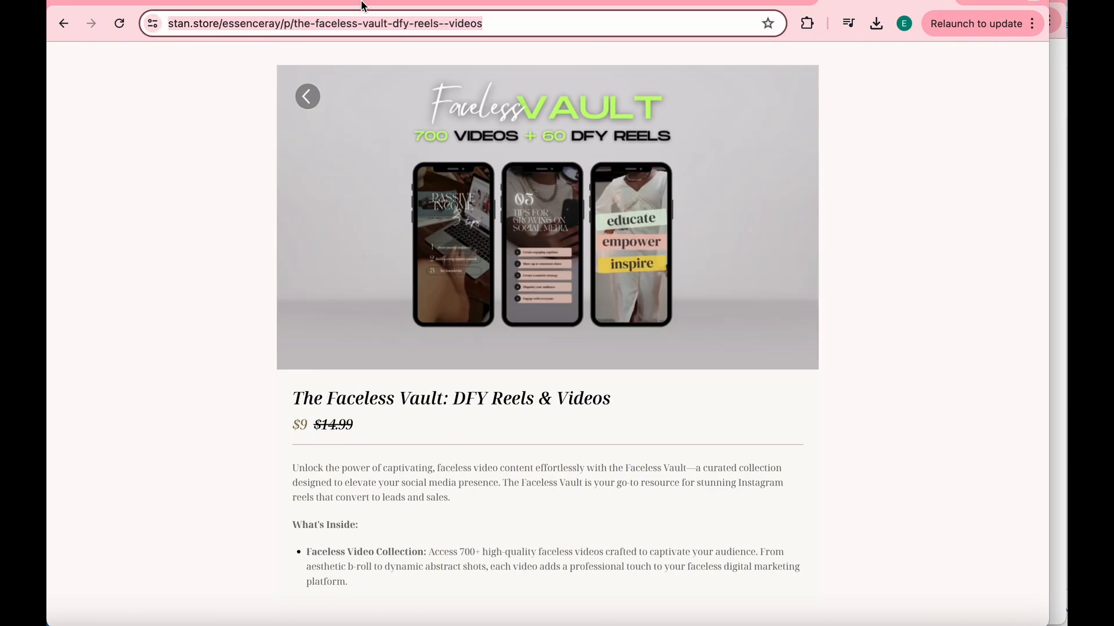
- Return to Ads Manager and paste the Faceless Vault product link as the website URL under Ad sources
{"action": "left_click", "coordinate": [192, 5]}
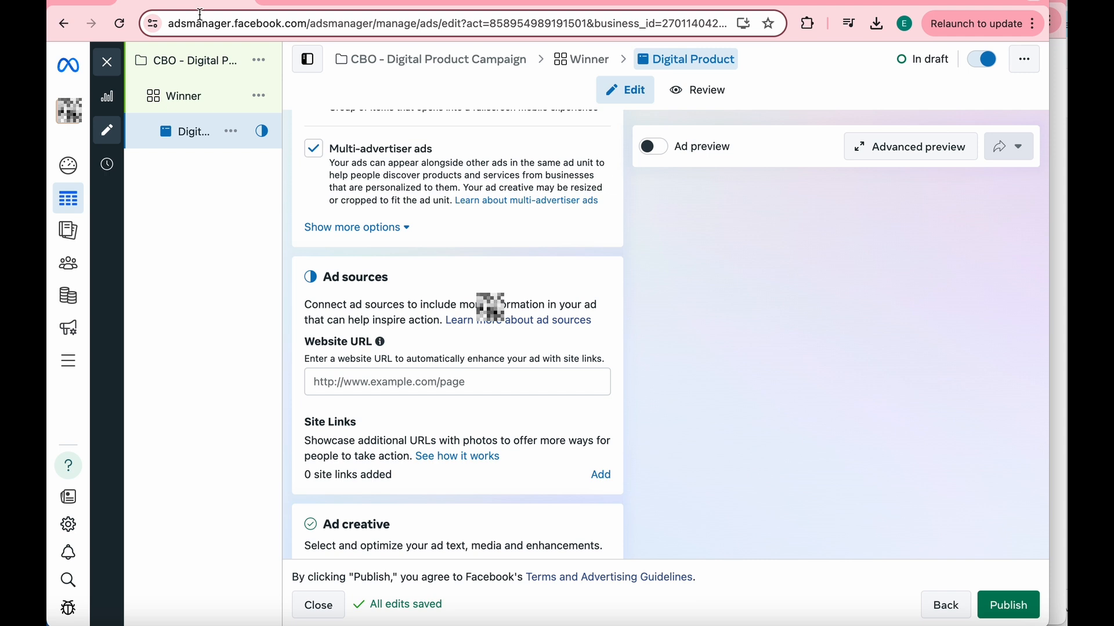
{"action": "left_click", "coordinate": [397, 383]}
{"action": "key", "text": "ctrl+v"}
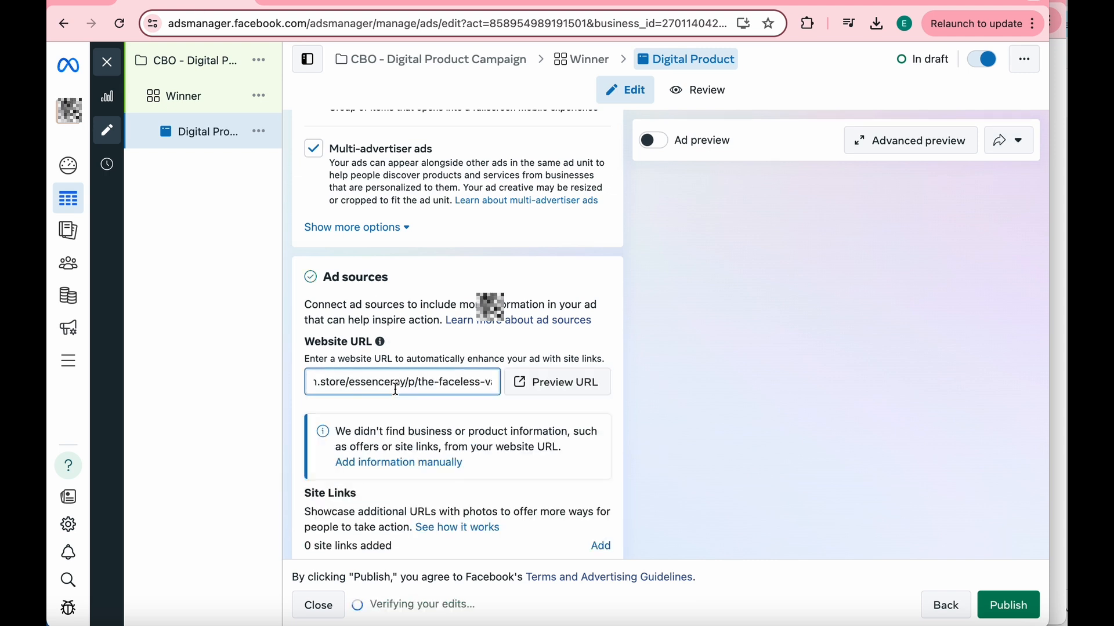
- Start an image ad creative and enter "Done For You Faceless Reels" as its primary text
{"action": "scroll", "coordinate": [418, 425], "scroll_direction": "down", "scroll_amount": 6}
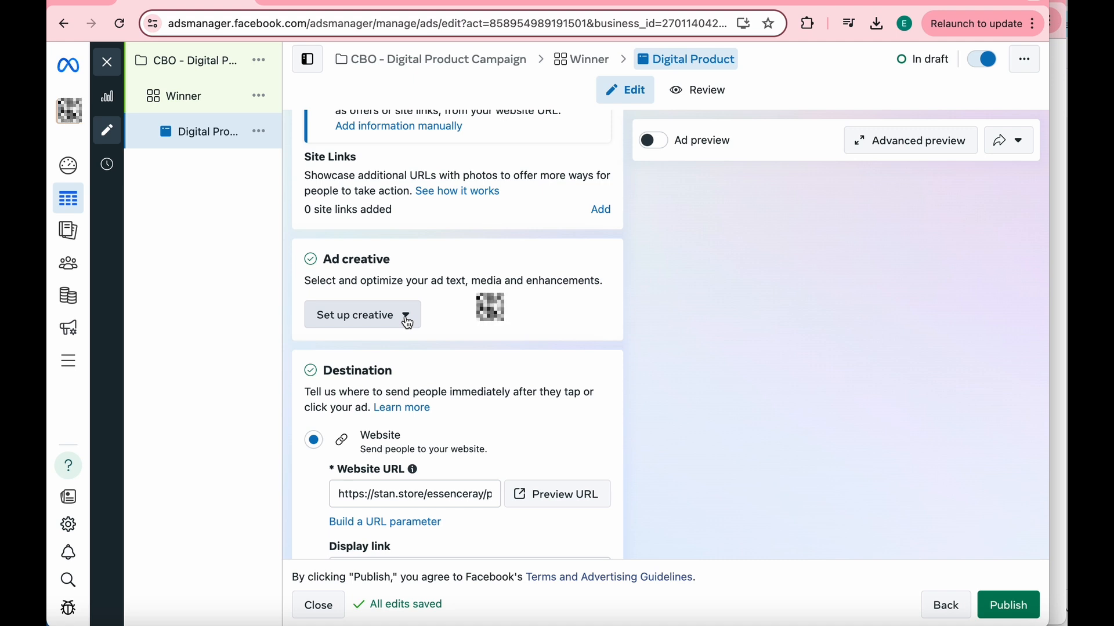
{"action": "left_click", "coordinate": [408, 323]}
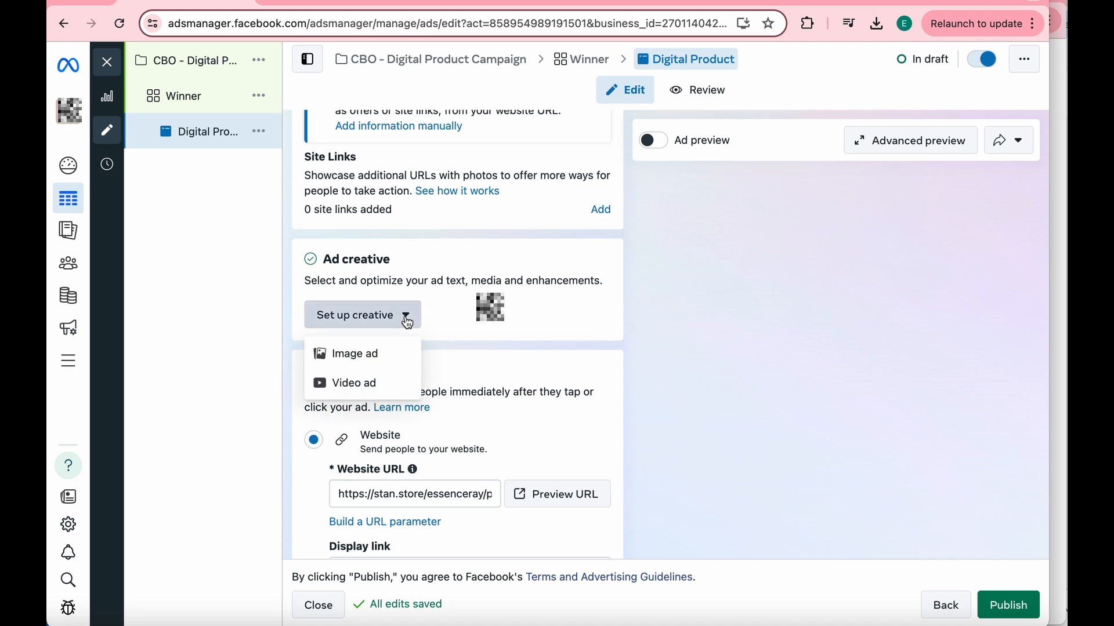
{"action": "left_click", "coordinate": [392, 353]}
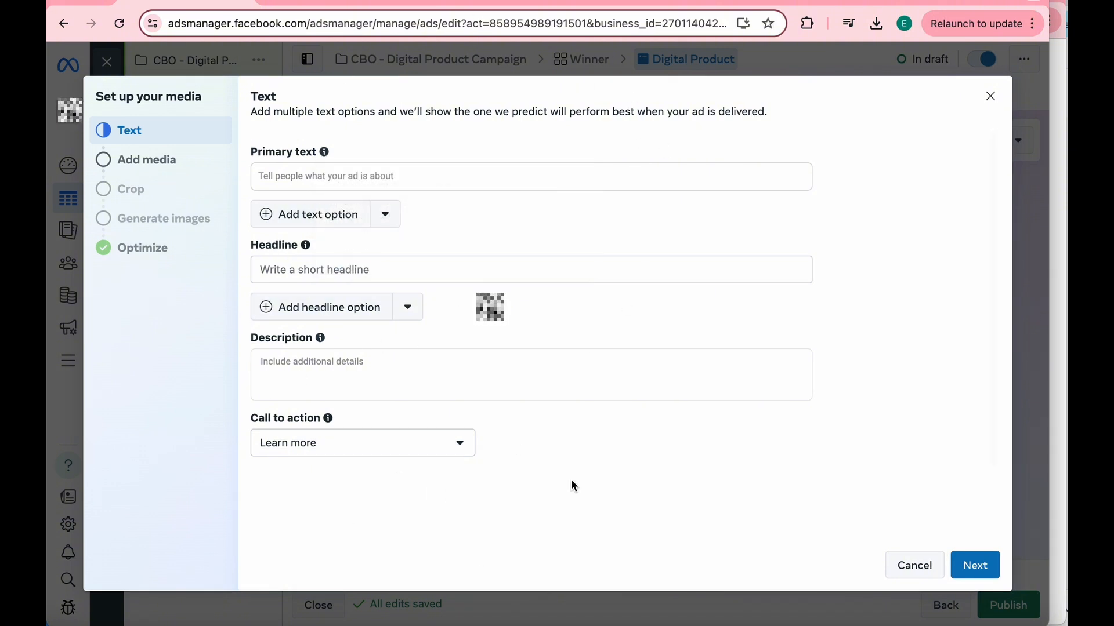
{"action": "left_click", "coordinate": [430, 174]}
{"action": "type", "text": "Done For You Faceless Reels"}
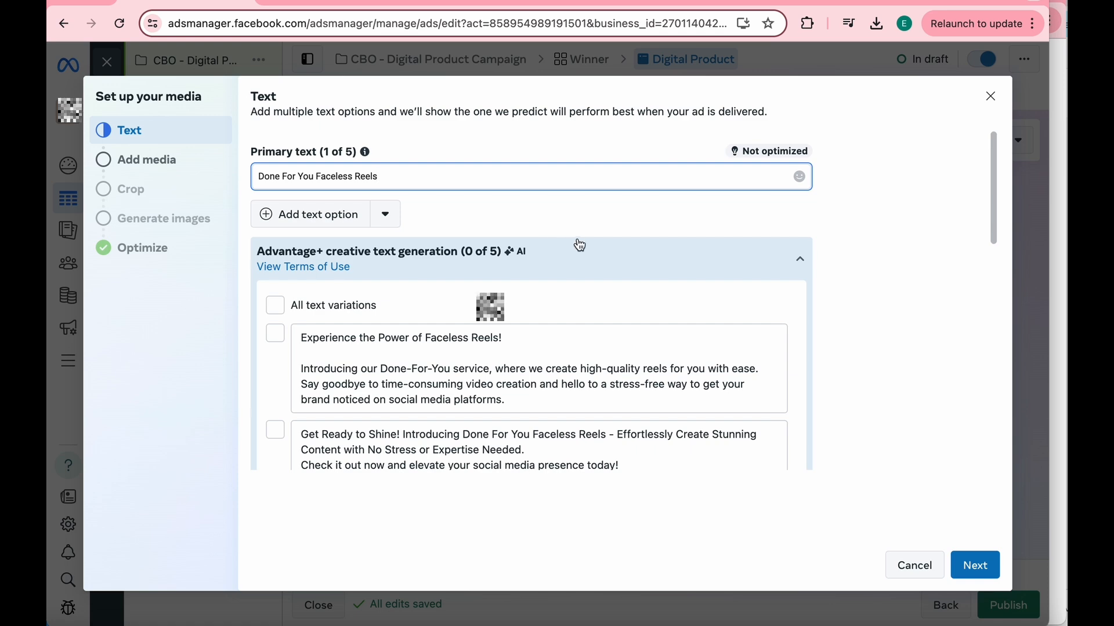
- Add the AI-generated primary text variation "Boost Your Reels with DFY Faceless Content!" to the ad
{"action": "scroll", "coordinate": [586, 250], "scroll_direction": "down", "scroll_amount": 3}
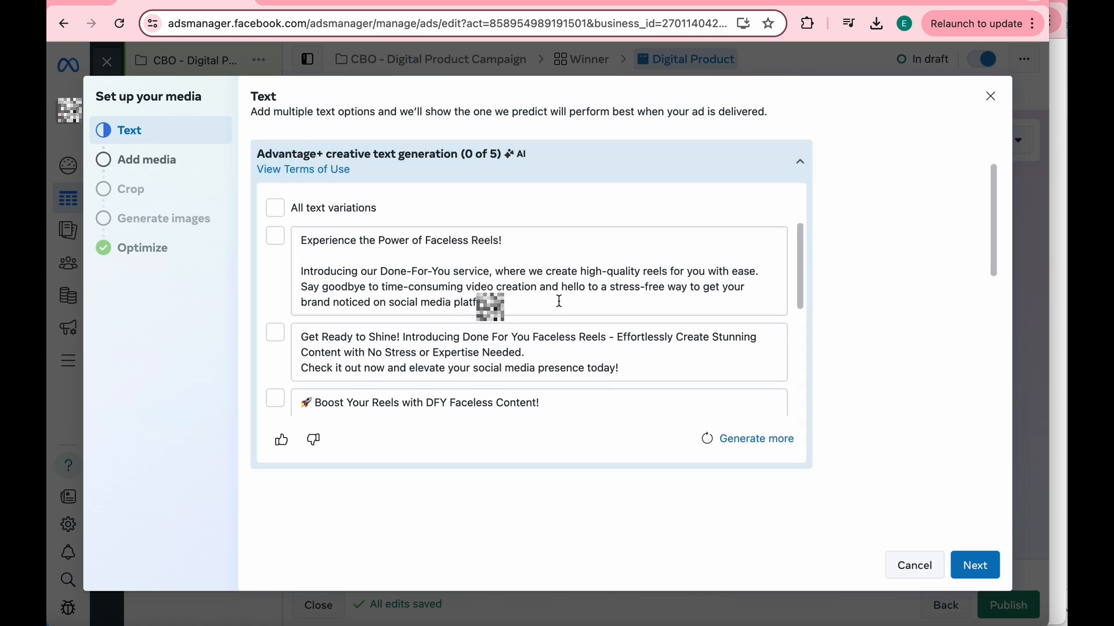
{"action": "scroll", "coordinate": [560, 301], "scroll_direction": "down", "scroll_amount": 3}
{"action": "scroll", "coordinate": [560, 301], "scroll_direction": "up", "scroll_amount": 1}
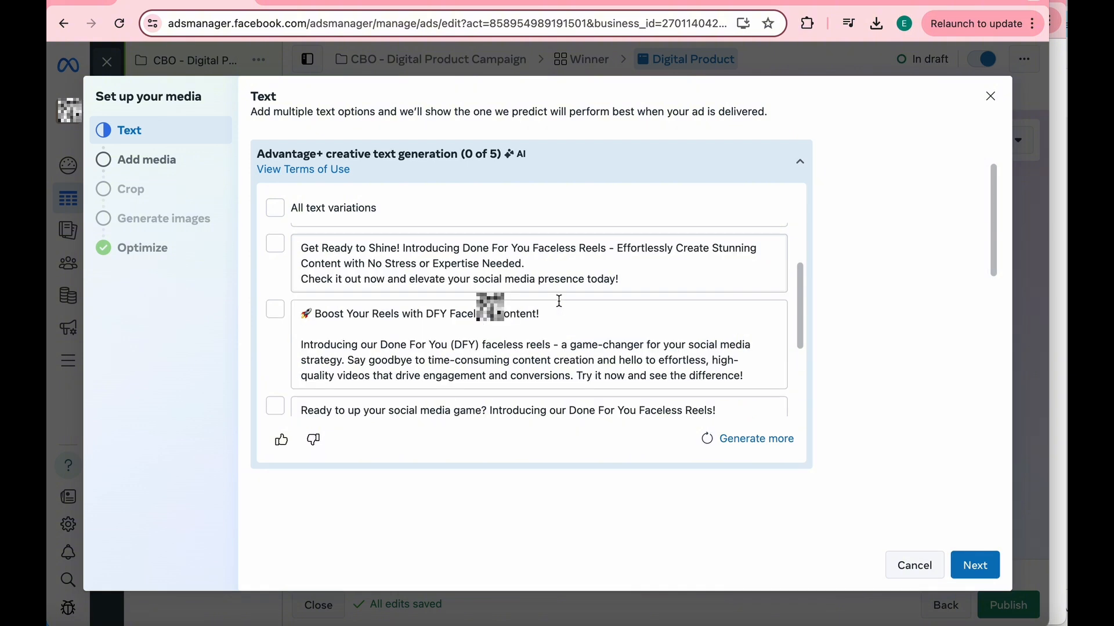
{"action": "left_click", "coordinate": [278, 313]}
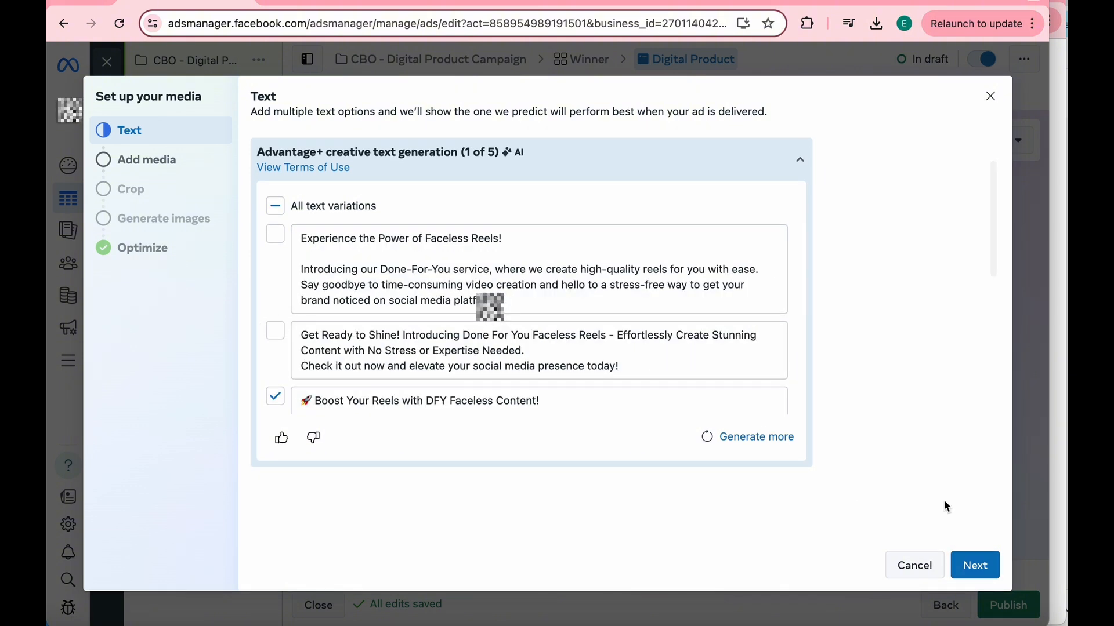
- Upload the Faceless Vault mock-up image as the ad media, keep the original crops and default enhancements, and finish the creative setup
{"action": "left_click", "coordinate": [977, 567]}
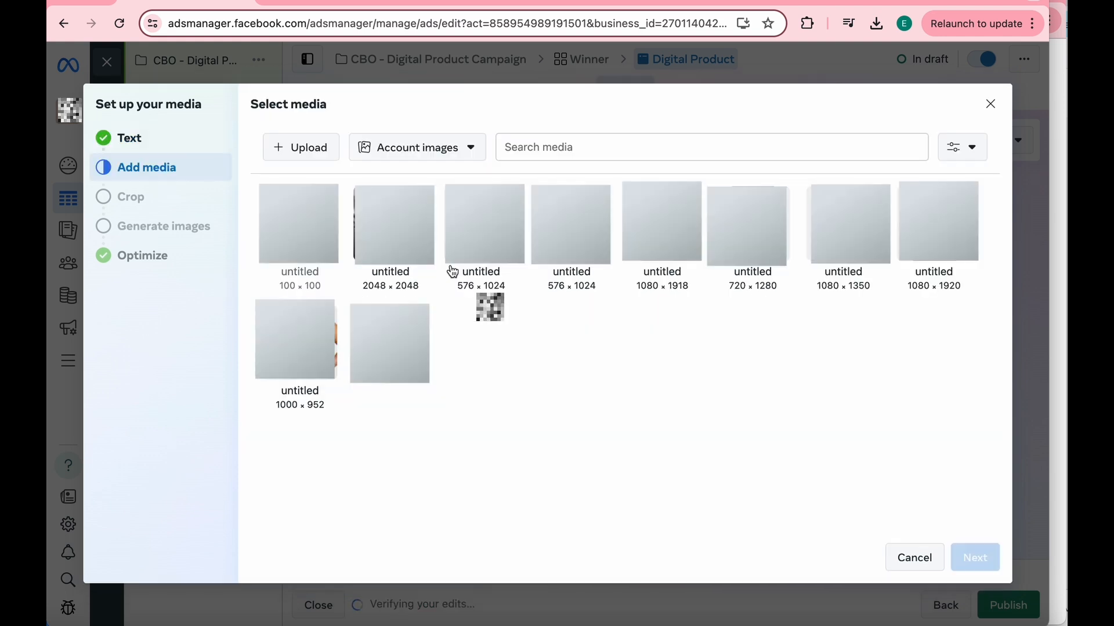
{"action": "left_click", "coordinate": [302, 148]}
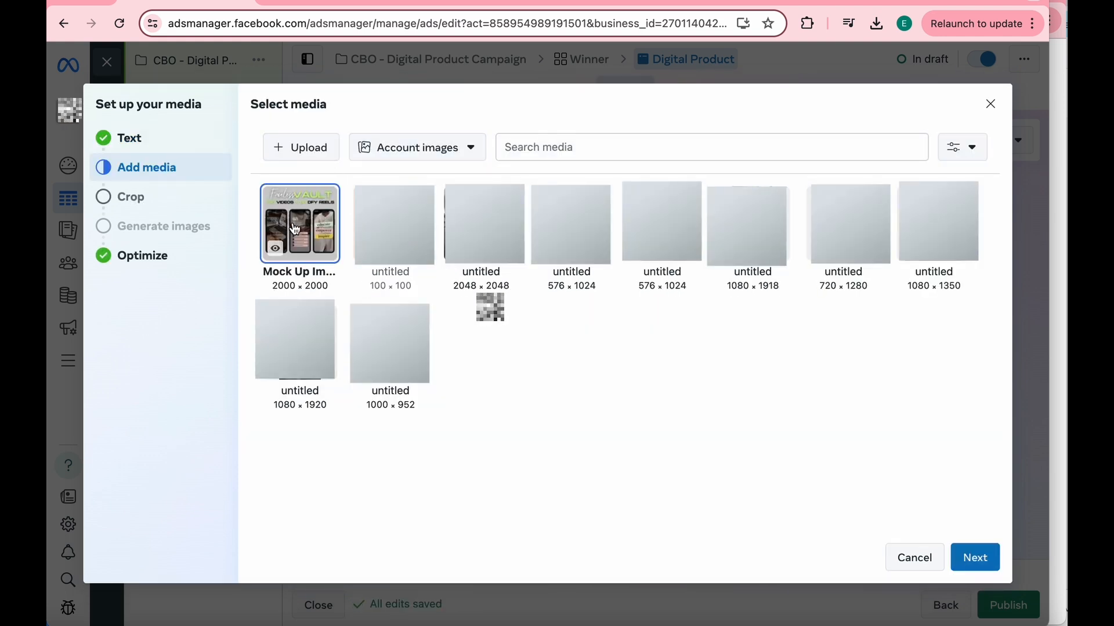
{"action": "left_click", "coordinate": [971, 559]}
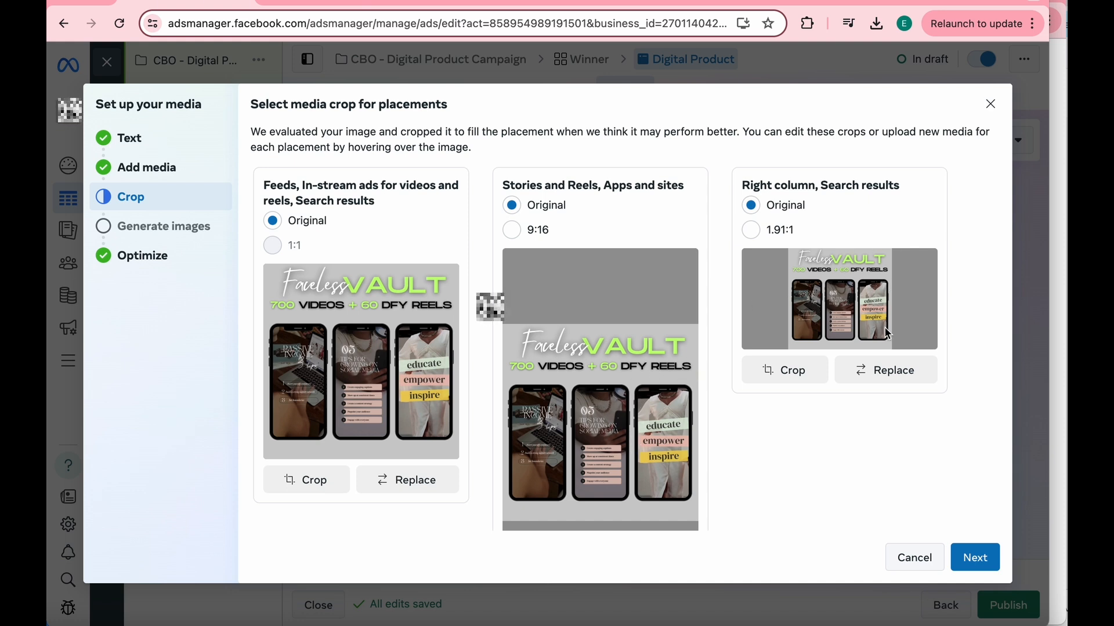
{"action": "left_click", "coordinate": [980, 560]}
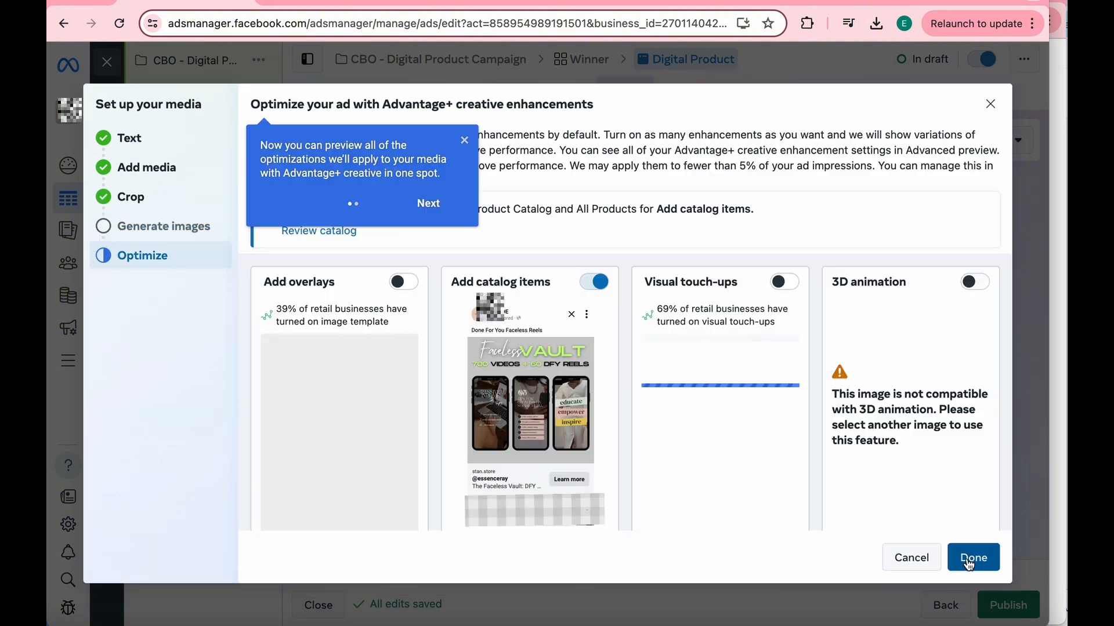
{"action": "left_click", "coordinate": [973, 558]}
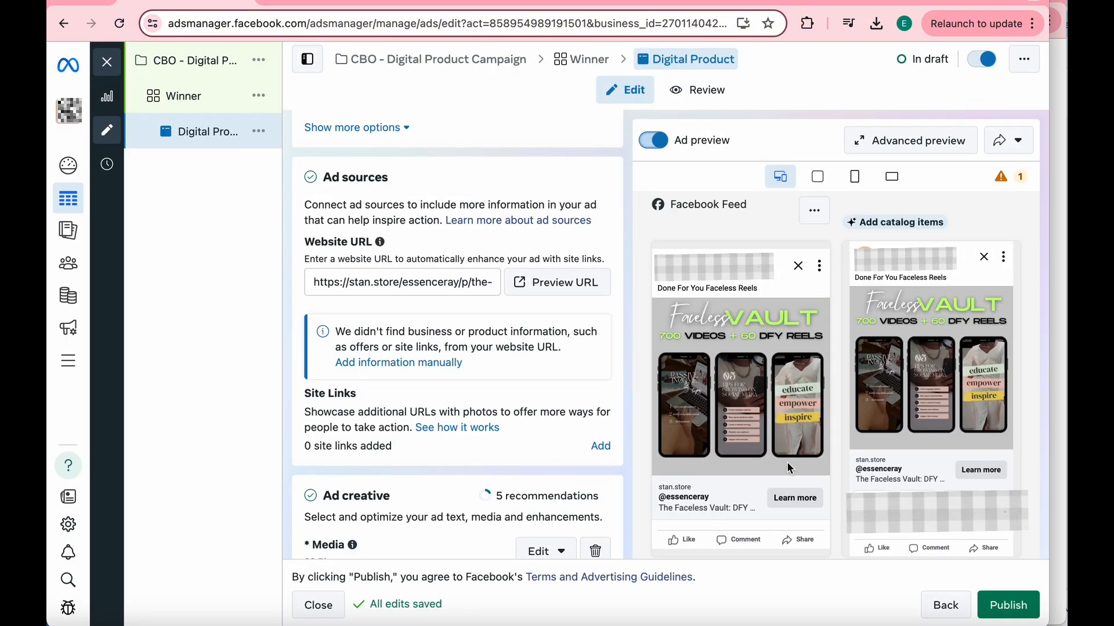
- Select the full text of the "Boost Your Reels with DFY Faceless Content!" variation under the ad's primary text
{"action": "scroll", "coordinate": [579, 413], "scroll_direction": "down", "scroll_amount": 10}
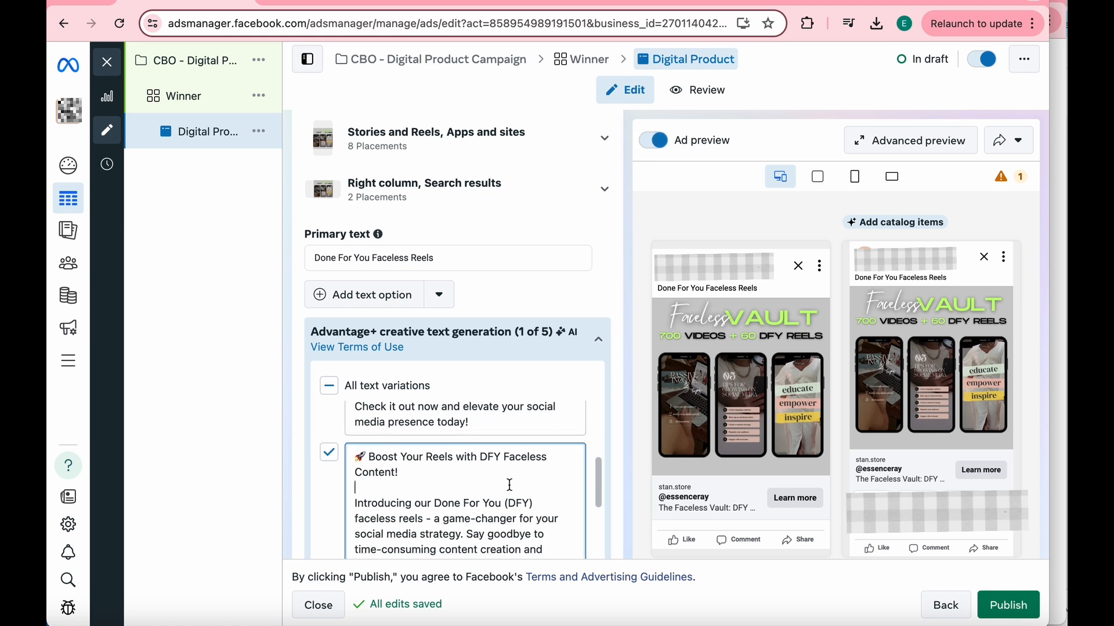
{"action": "mouse_move", "coordinate": [536, 312]}
{"action": "scroll", "coordinate": [536, 312], "scroll_direction": "down", "scroll_amount": 3}
{"action": "left_click_drag", "start_coordinate": [510, 381], "coordinate": [356, 390]}
{"action": "key", "text": "ctrl+c"}
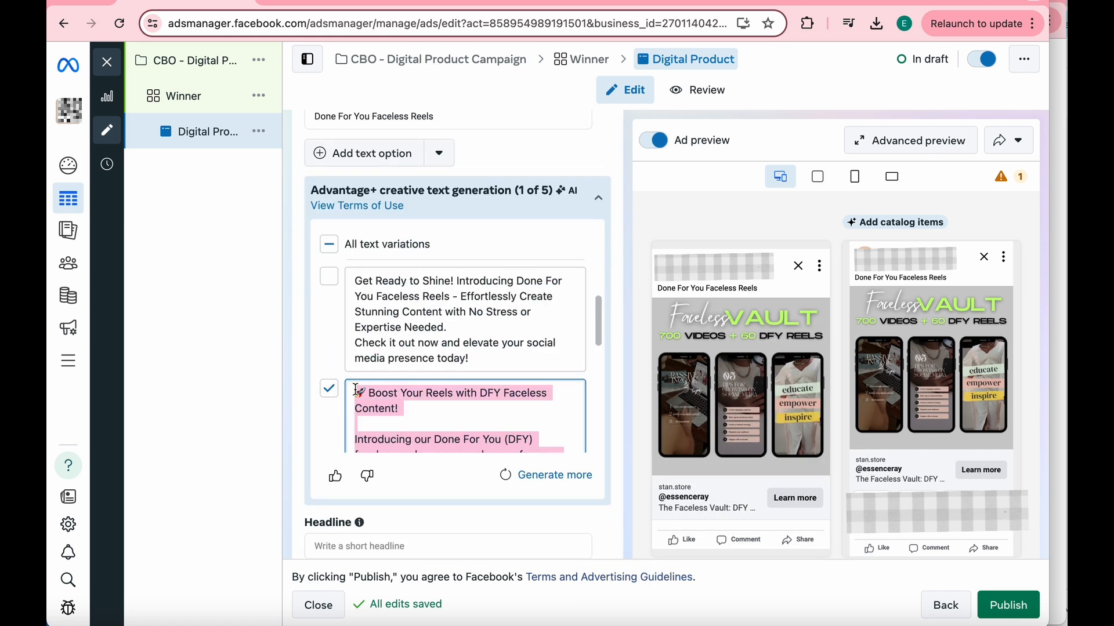
{"action": "scroll", "coordinate": [418, 293], "scroll_direction": "up", "scroll_amount": 3}
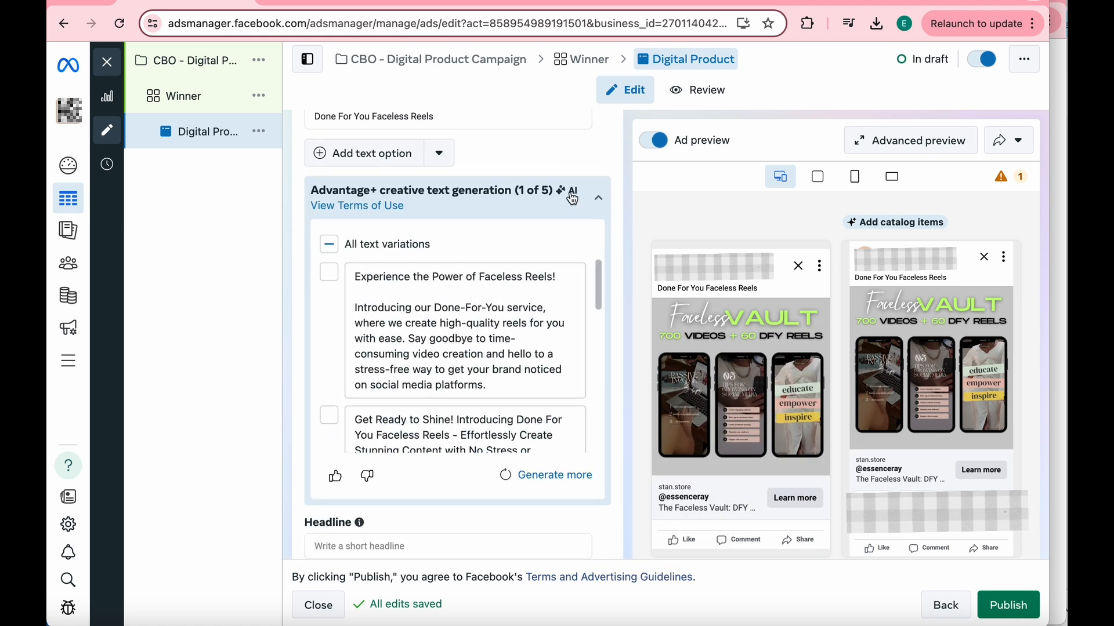
- Collapse the primary text variations and choose one of the AI-generated headline variations
{"action": "mouse_move", "coordinate": [587, 196]}
{"action": "left_click", "coordinate": [598, 198]}
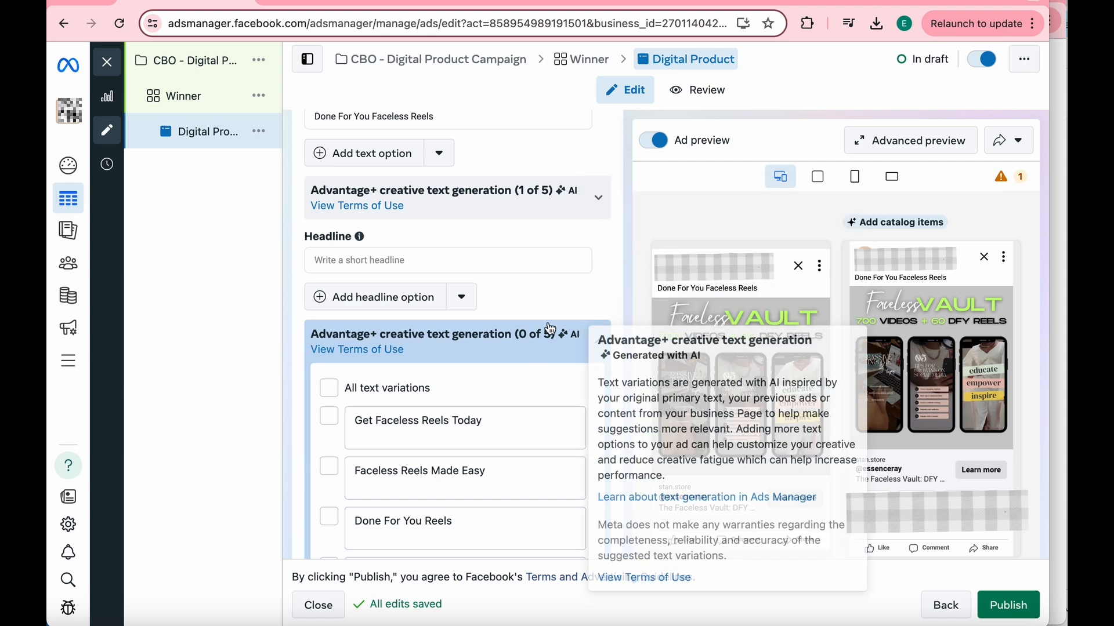
{"action": "scroll", "coordinate": [449, 219], "scroll_direction": "up", "scroll_amount": 2}
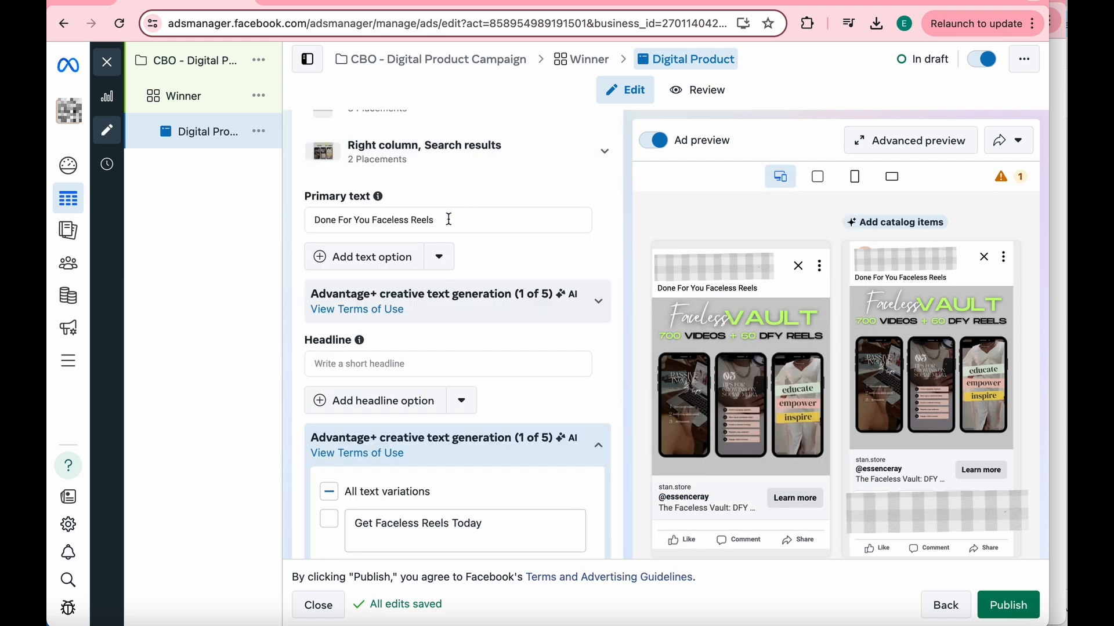
- Replace the primary text "Done For You Faceless Reels" with the copied "Boost Your Reels with DFY Faceless Content!" text
{"action": "triple_click", "coordinate": [449, 220]}
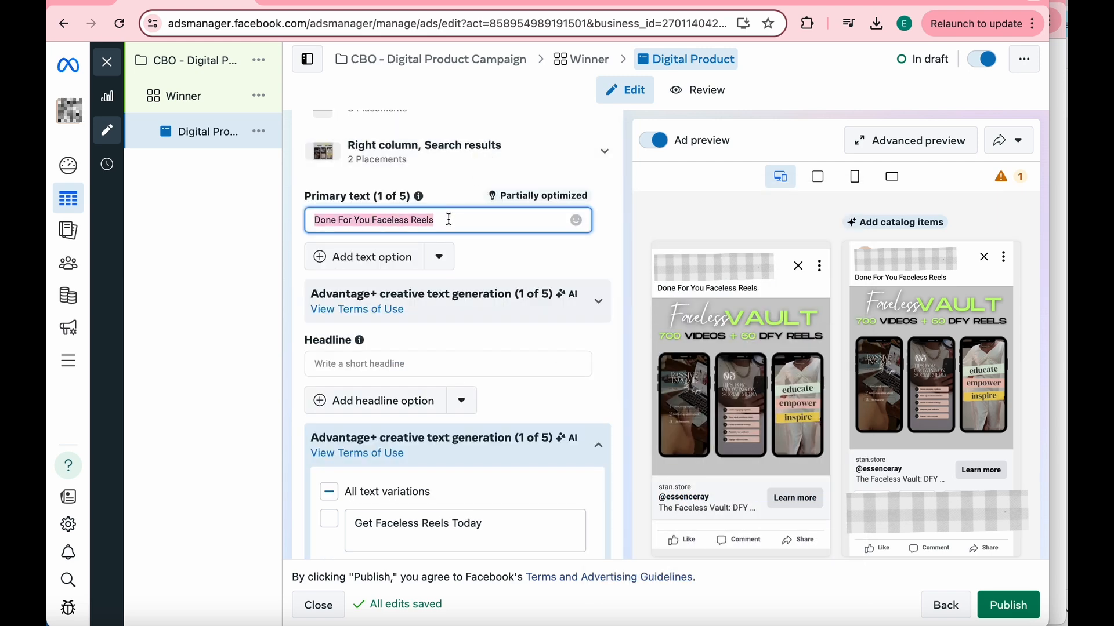
{"action": "key", "text": "ctrl+v"}
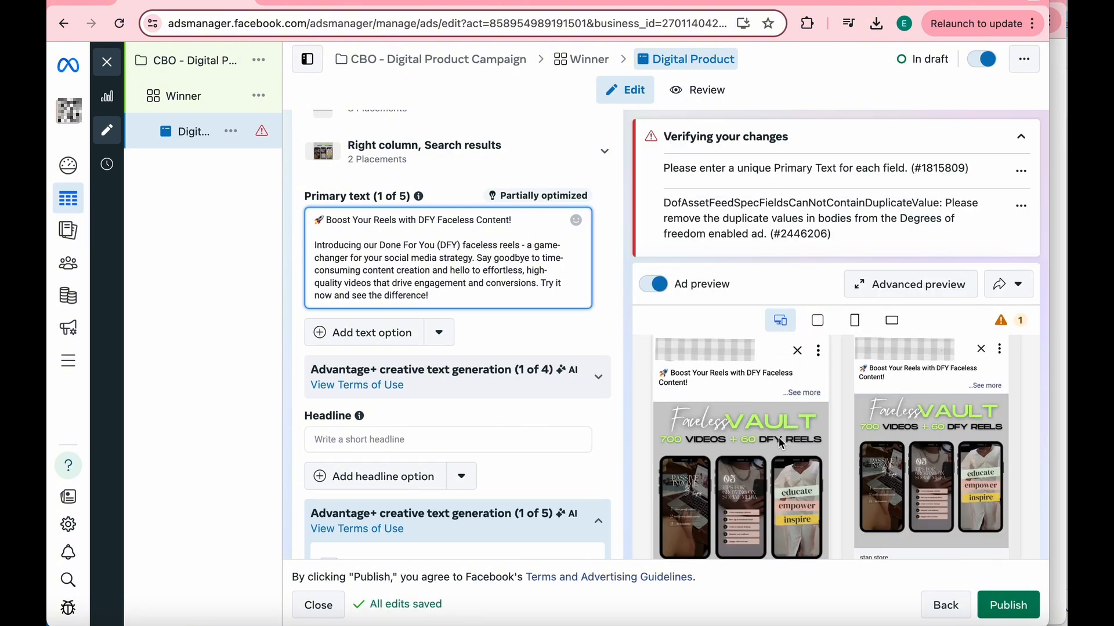
- Look through the call-to-action choices for the ad and keep Learn more
{"action": "scroll", "coordinate": [519, 420], "scroll_direction": "down", "scroll_amount": 5}
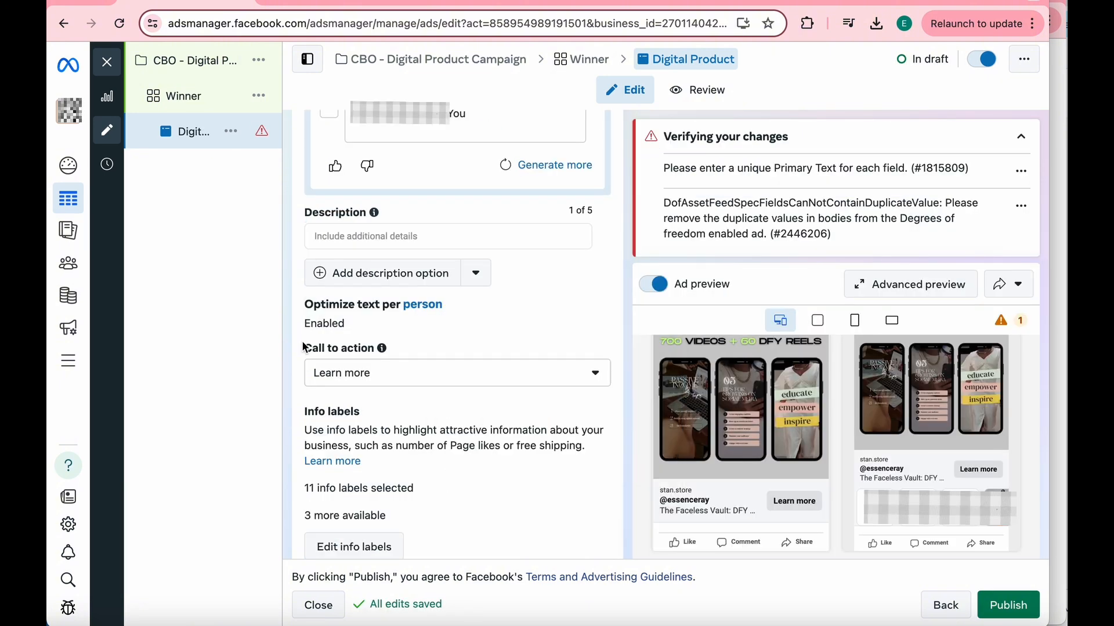
{"action": "left_click", "coordinate": [523, 380]}
{"action": "scroll", "coordinate": [499, 450], "scroll_direction": "up", "scroll_amount": 3}
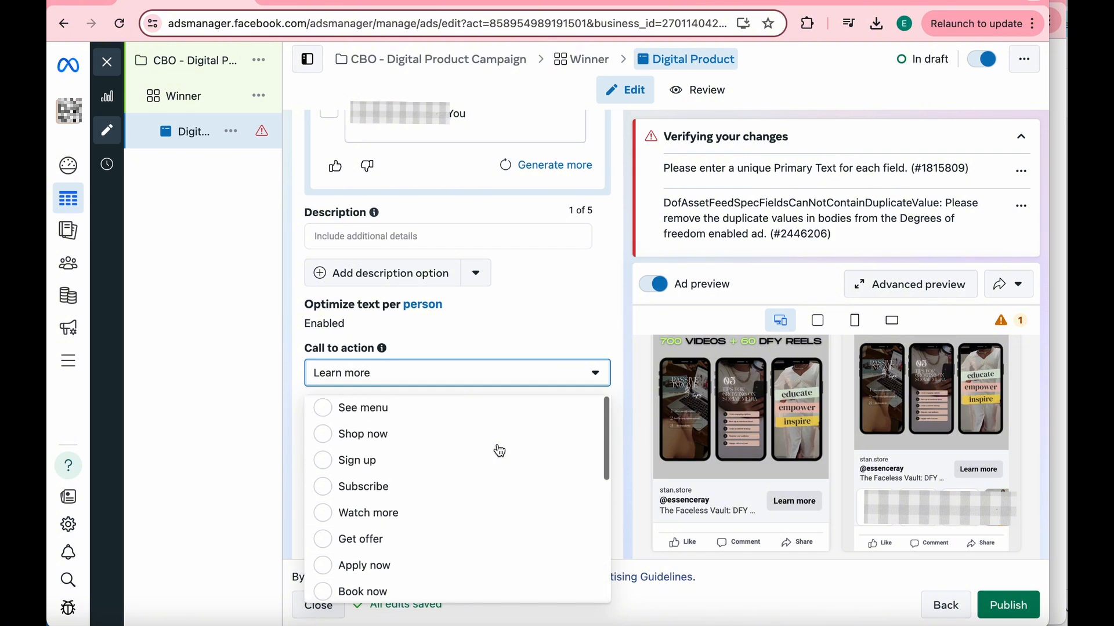
{"action": "scroll", "coordinate": [500, 452], "scroll_direction": "down", "scroll_amount": 5}
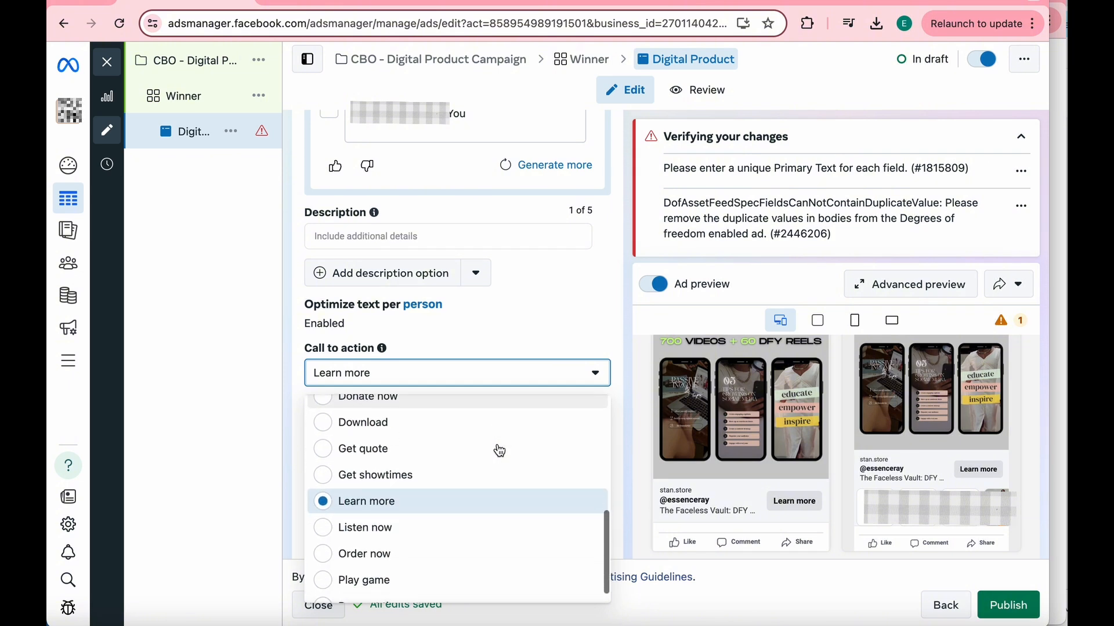
{"action": "scroll", "coordinate": [499, 450], "scroll_direction": "down", "scroll_amount": 1}
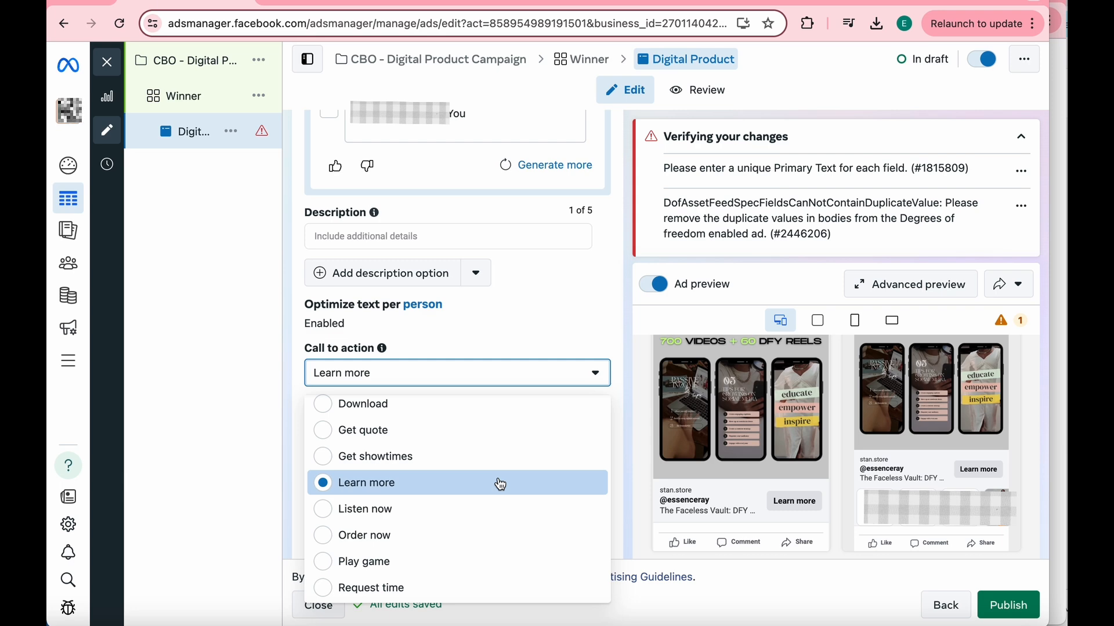
{"action": "left_click", "coordinate": [543, 333]}
- Review the ad's promo code, Advantage+ creative, destination, languages and tracking settings
{"action": "scroll", "coordinate": [543, 348], "scroll_direction": "down", "scroll_amount": 10}
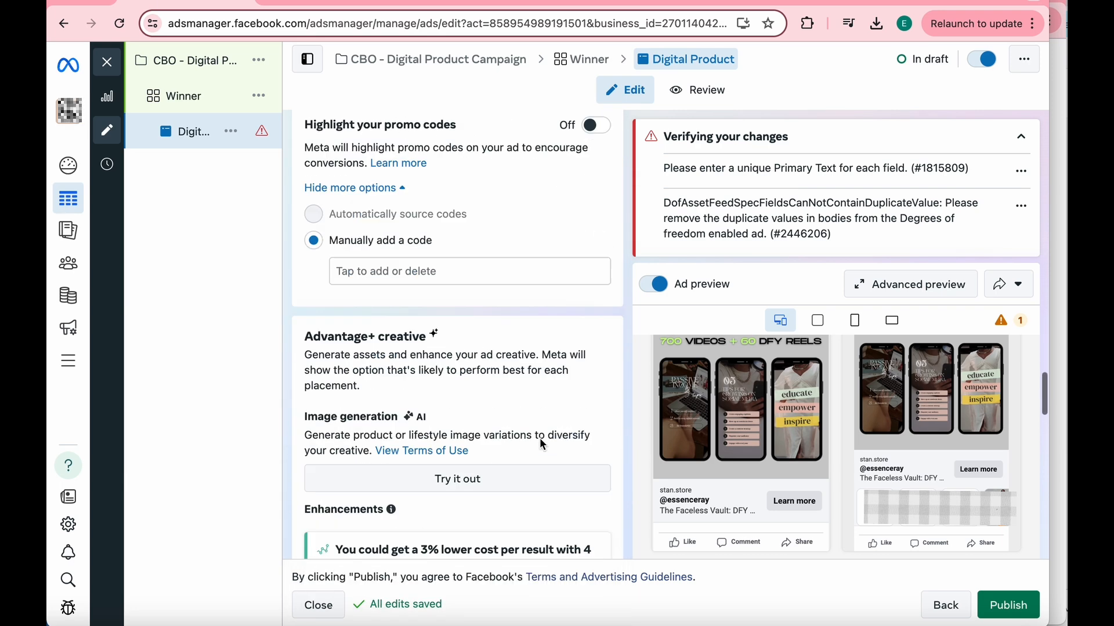
{"action": "scroll", "coordinate": [543, 445], "scroll_direction": "down", "scroll_amount": 6}
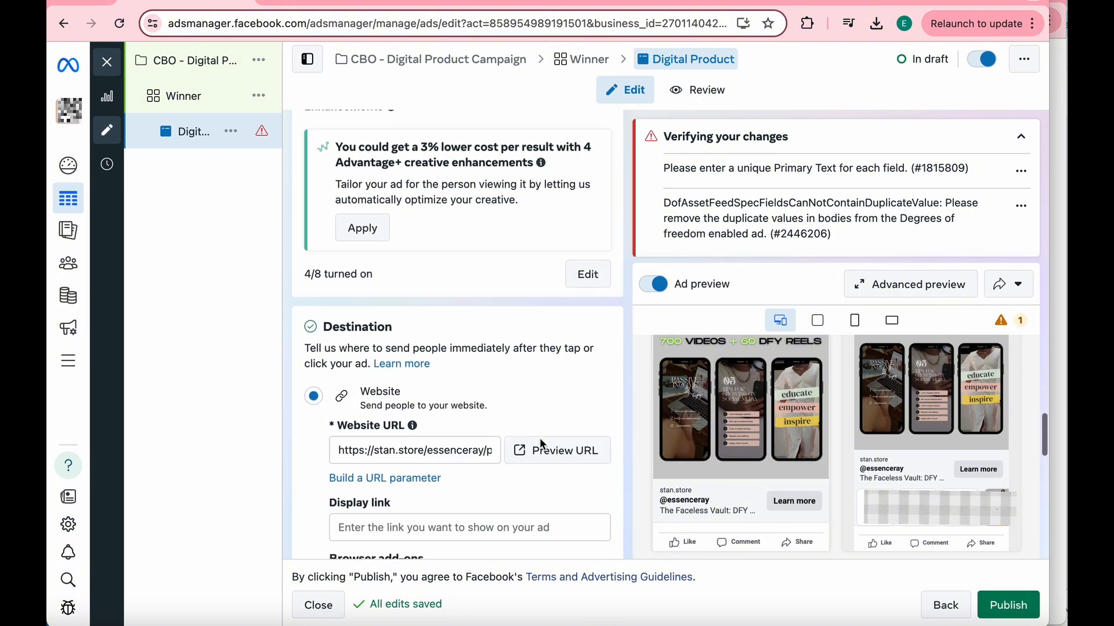
{"action": "scroll", "coordinate": [541, 443], "scroll_direction": "down", "scroll_amount": 8}
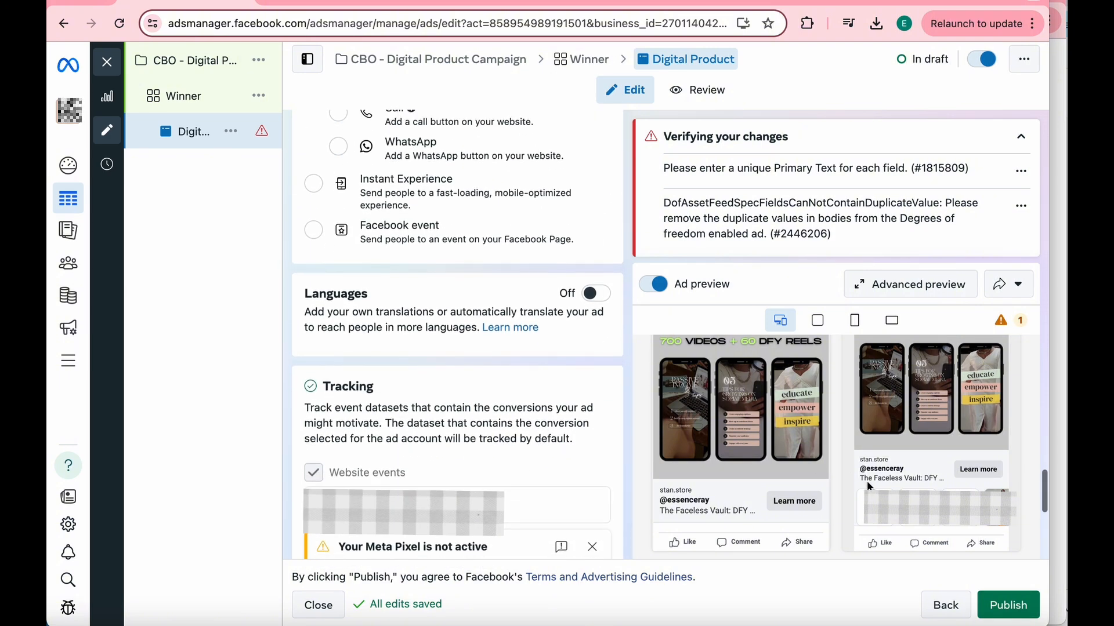
{"action": "left_click", "coordinate": [1033, 617]}
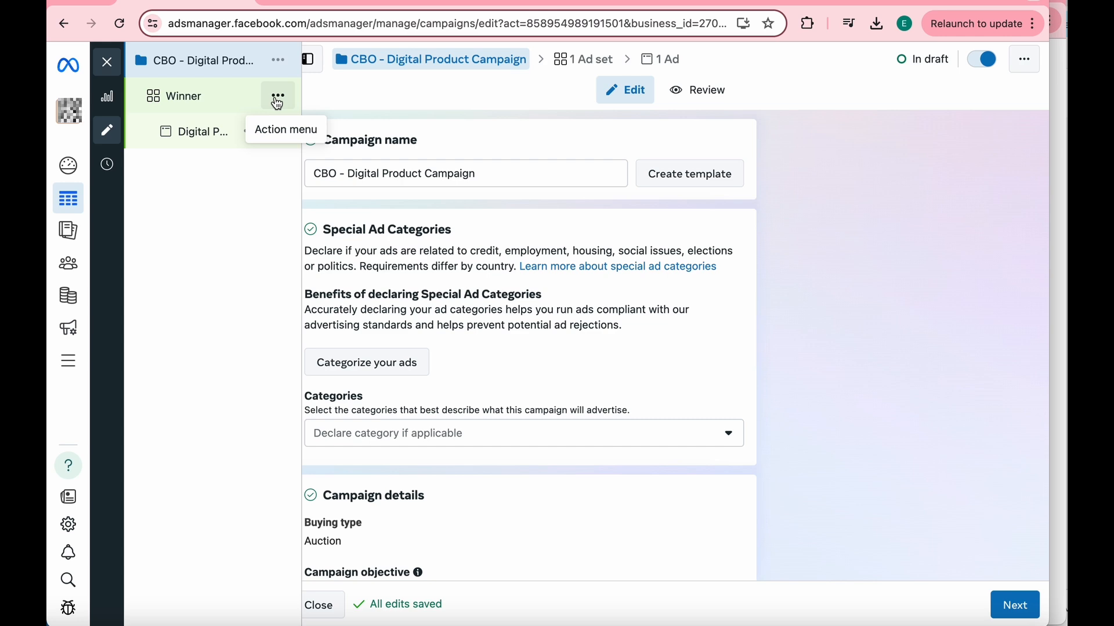
- Quick-duplicate the Winner ad set and rename the copy as DCT
{"action": "left_click", "coordinate": [277, 101]}
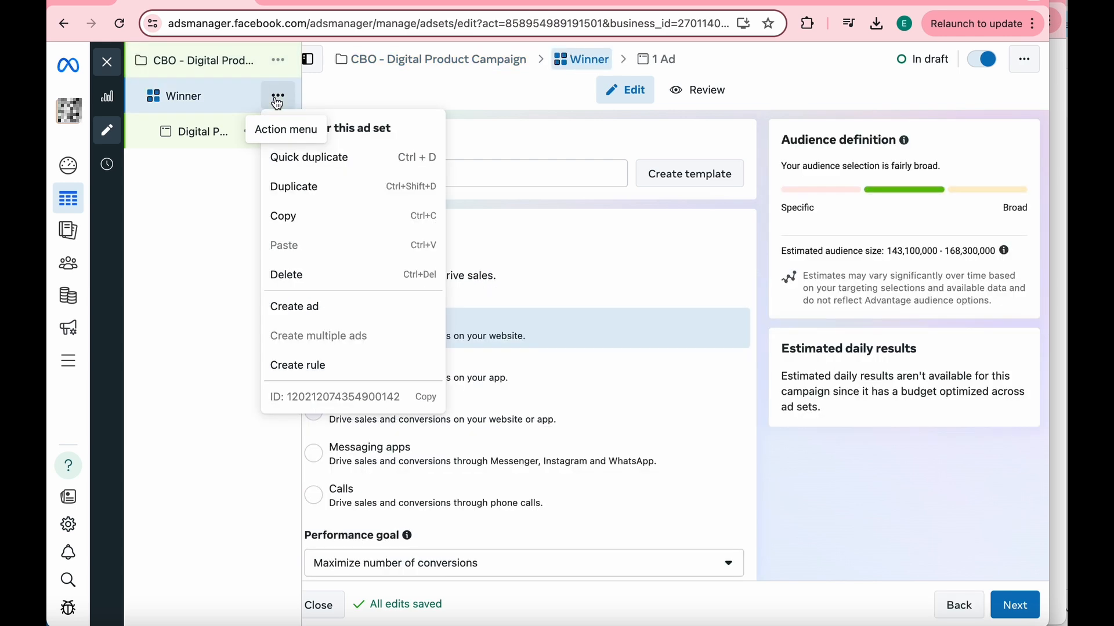
{"action": "left_click", "coordinate": [333, 164]}
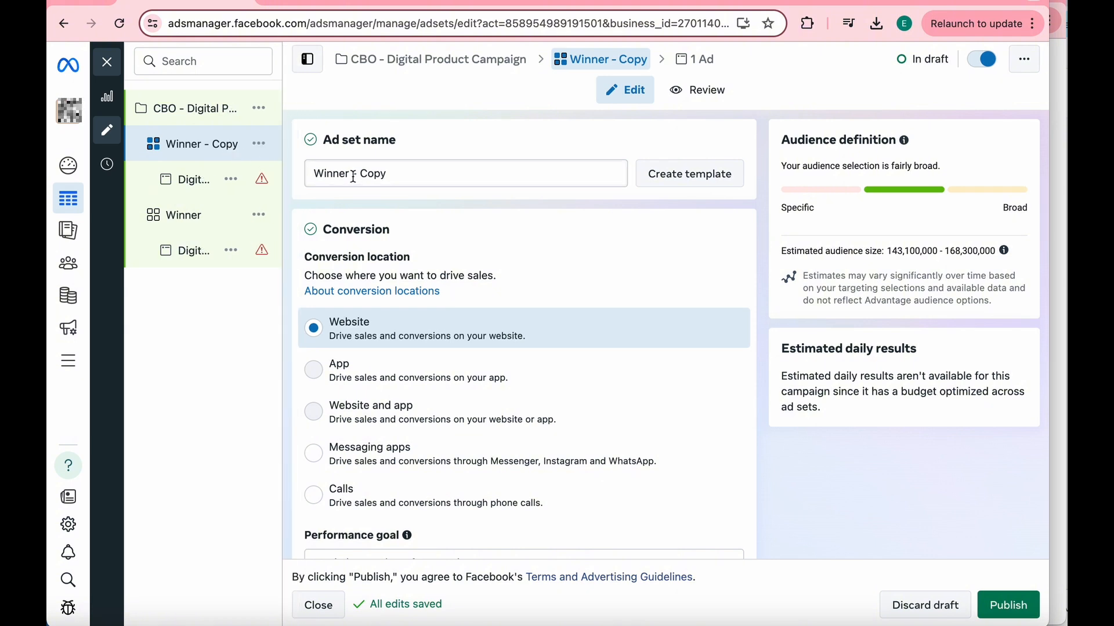
{"action": "left_click_drag", "start_coordinate": [350, 175], "coordinate": [300, 178]}
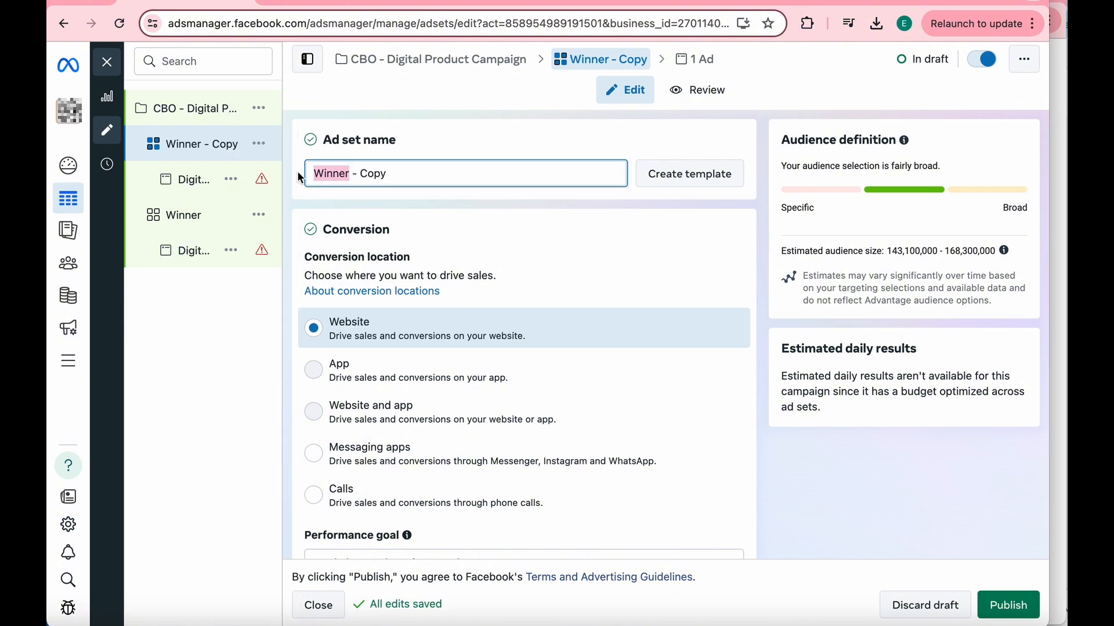
{"action": "type", "text": "DCT"}
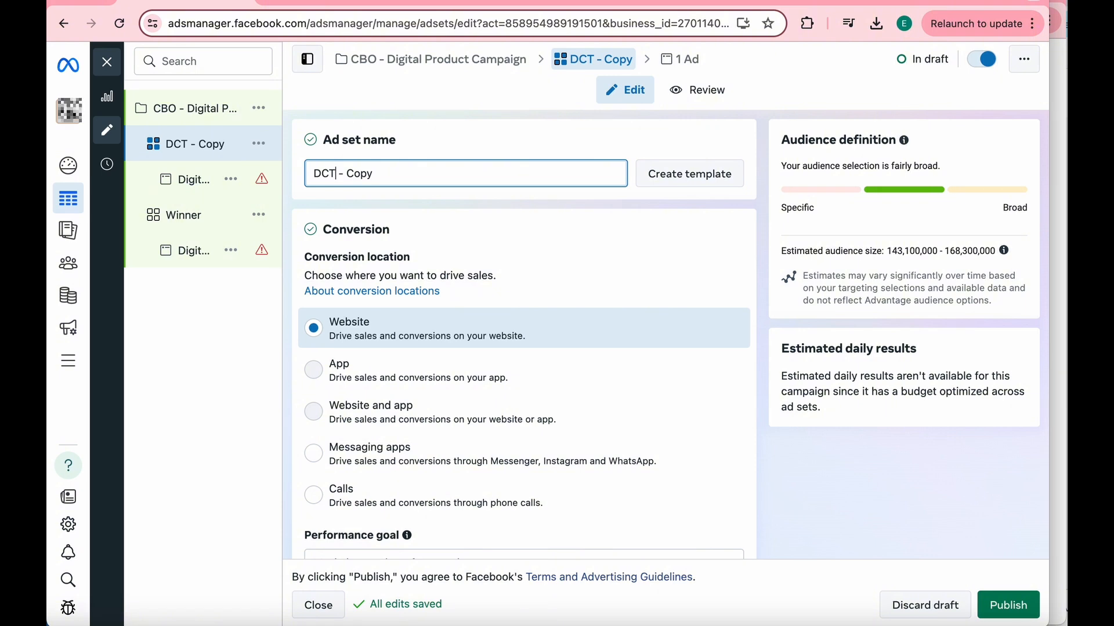
{"action": "left_click_drag", "start_coordinate": [341, 174], "coordinate": [378, 174]}
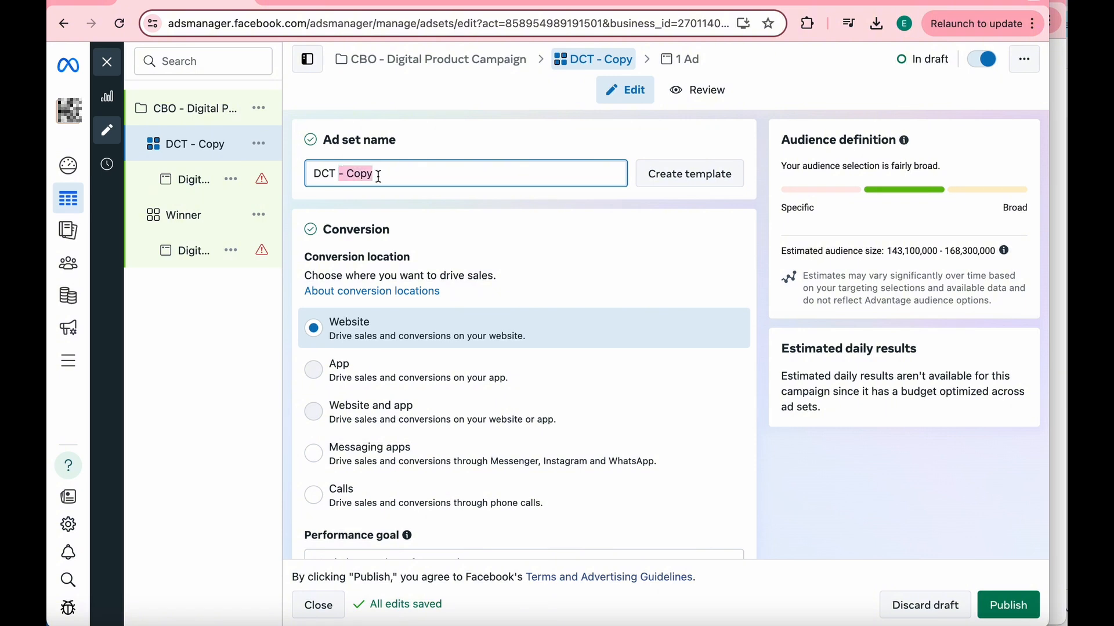
{"action": "key", "text": "BackSpace"}
- Turn on dynamic creative for the DCT ad set and check its remaining audience and placement settings
{"action": "scroll", "coordinate": [427, 345], "scroll_direction": "down", "scroll_amount": 3}
{"action": "scroll", "coordinate": [431, 351], "scroll_direction": "down", "scroll_amount": 3}
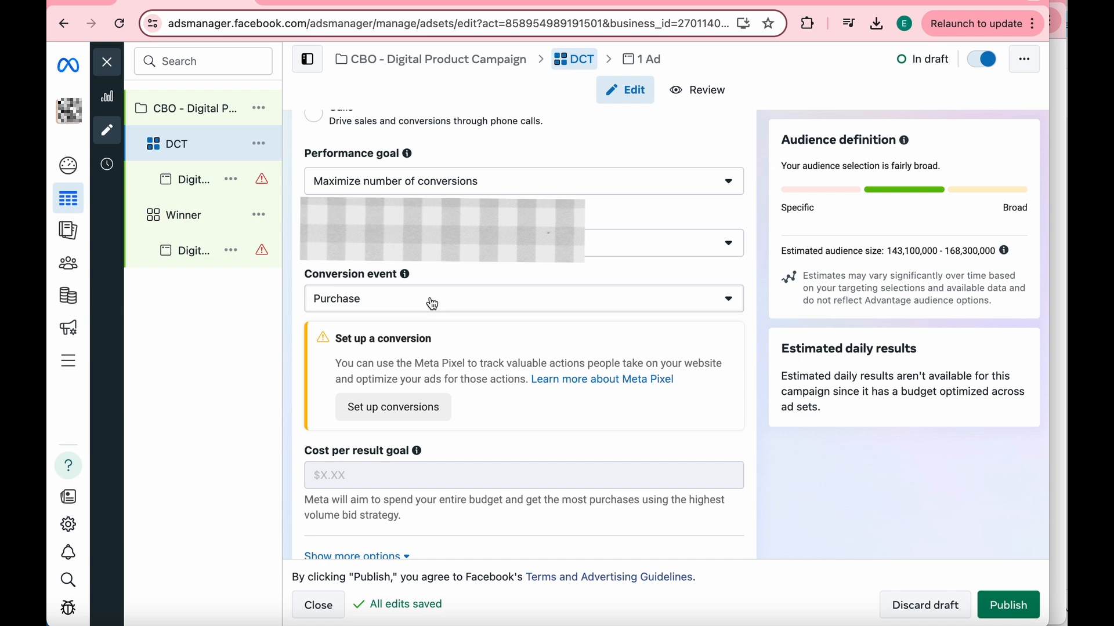
{"action": "scroll", "coordinate": [434, 308], "scroll_direction": "down", "scroll_amount": 6}
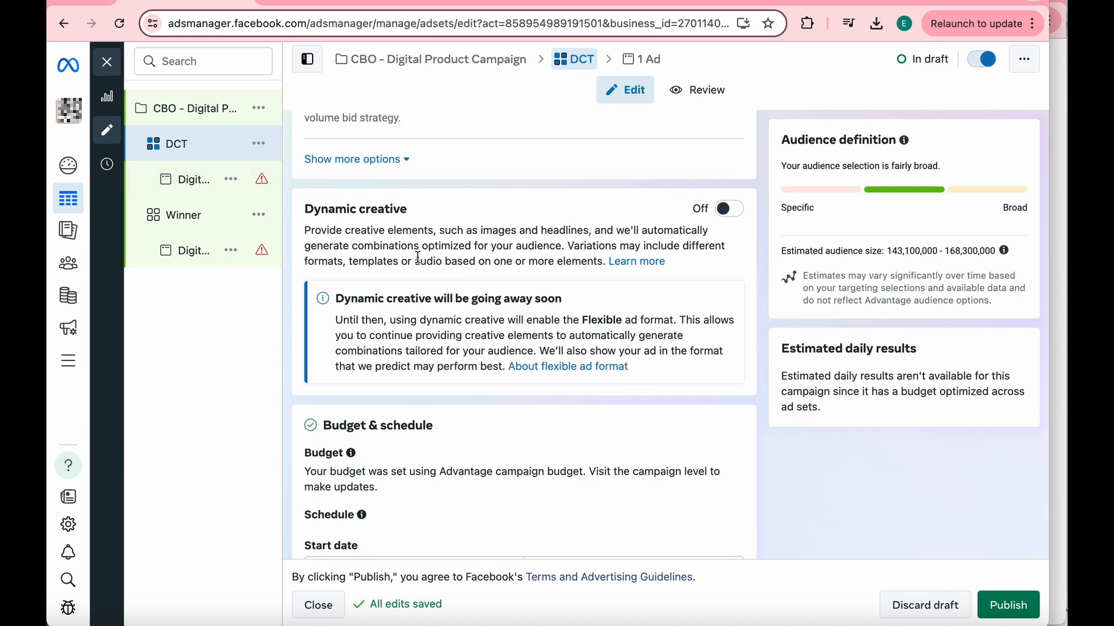
{"action": "left_click", "coordinate": [725, 210]}
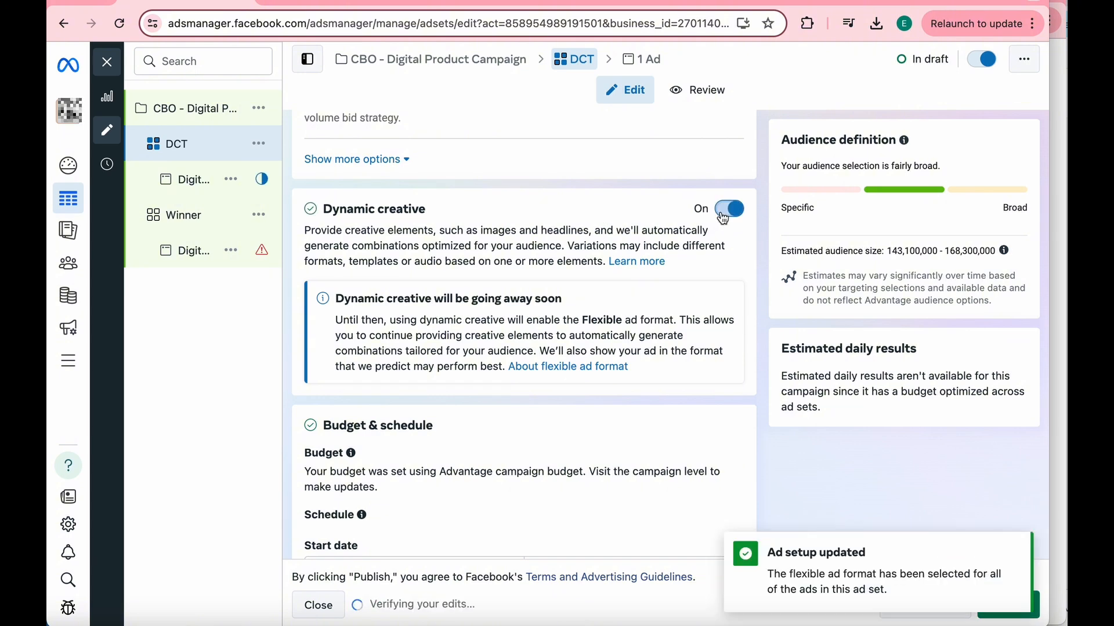
{"action": "scroll", "coordinate": [642, 395], "scroll_direction": "down", "scroll_amount": 10}
{"action": "scroll", "coordinate": [584, 316], "scroll_direction": "down", "scroll_amount": 6}
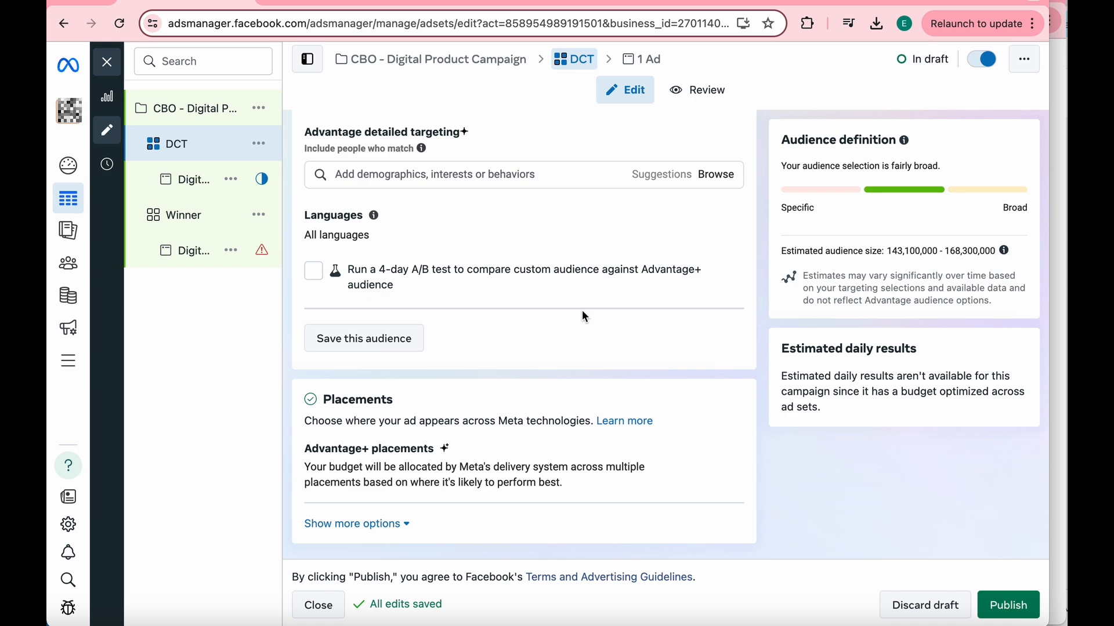
{"action": "mouse_move", "coordinate": [626, 228]}
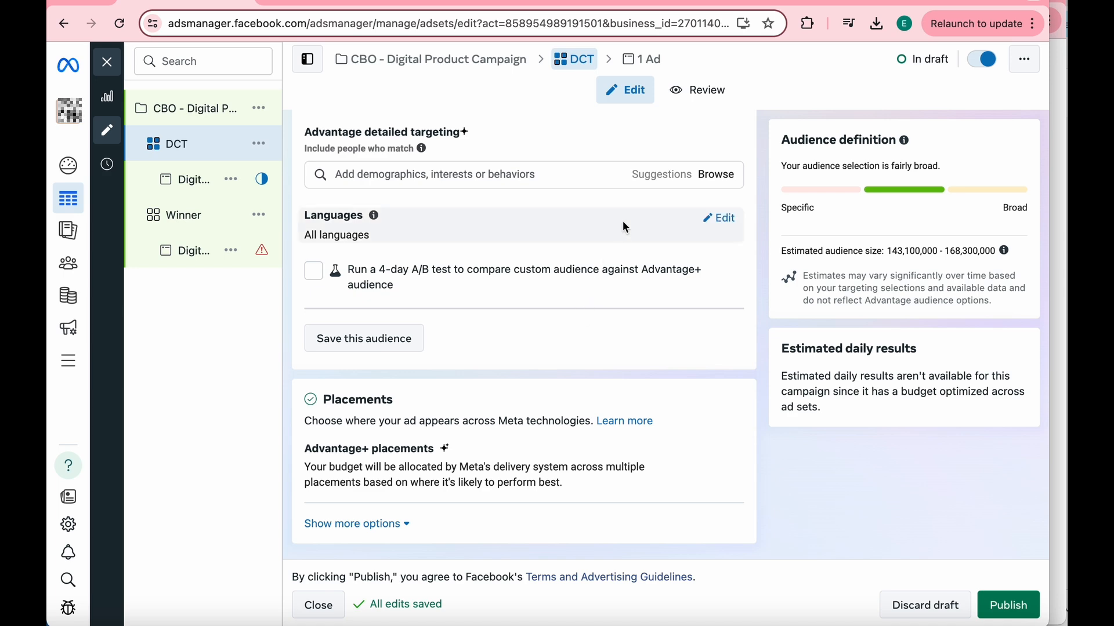
- Open the Digital Product ad in the DCT ad set and add the Faceless Vault mock-up image as its media
{"action": "left_click", "coordinate": [197, 181]}
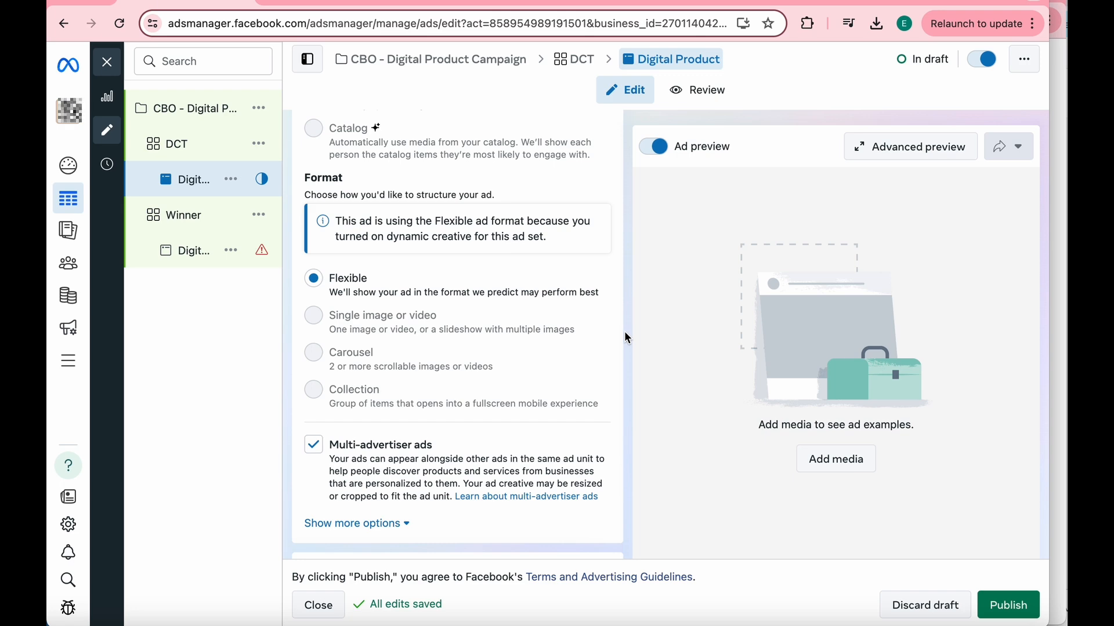
{"action": "scroll", "coordinate": [573, 352], "scroll_direction": "down", "scroll_amount": 10}
{"action": "scroll", "coordinate": [573, 352], "scroll_direction": "up", "scroll_amount": 1}
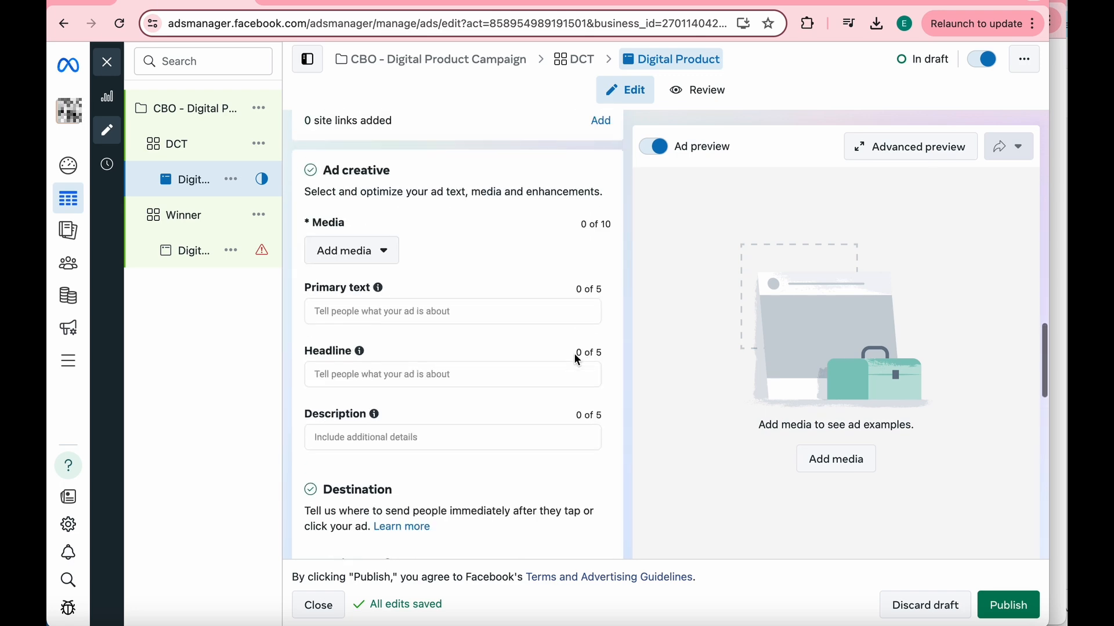
{"action": "scroll", "coordinate": [573, 353], "scroll_direction": "up", "scroll_amount": 3}
{"action": "scroll", "coordinate": [576, 279], "scroll_direction": "down", "scroll_amount": 2}
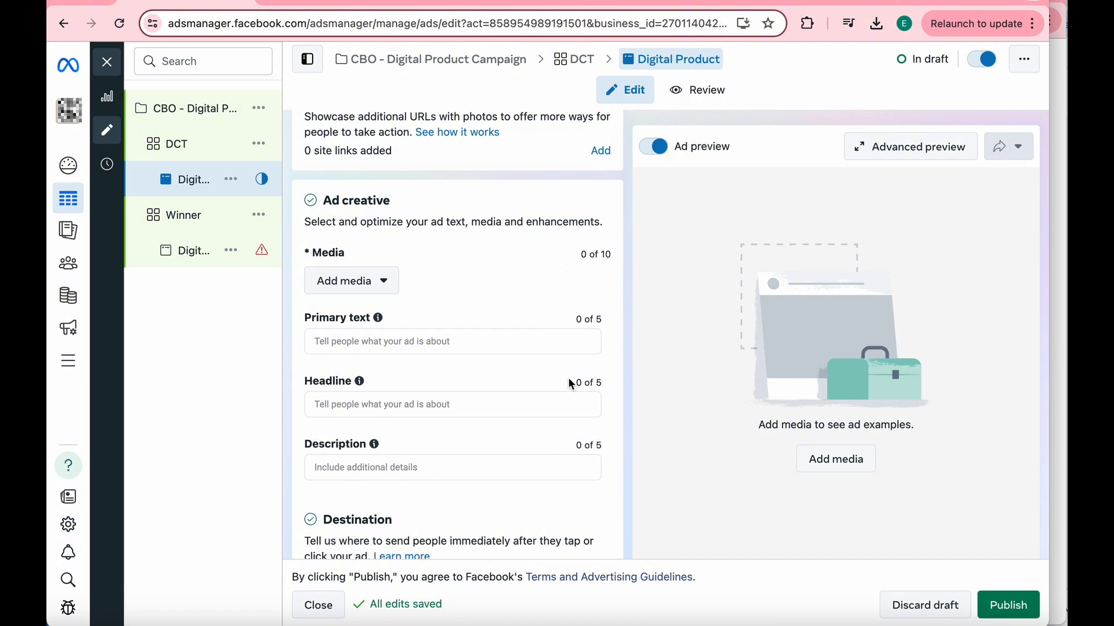
{"action": "scroll", "coordinate": [571, 384], "scroll_direction": "down", "scroll_amount": 1}
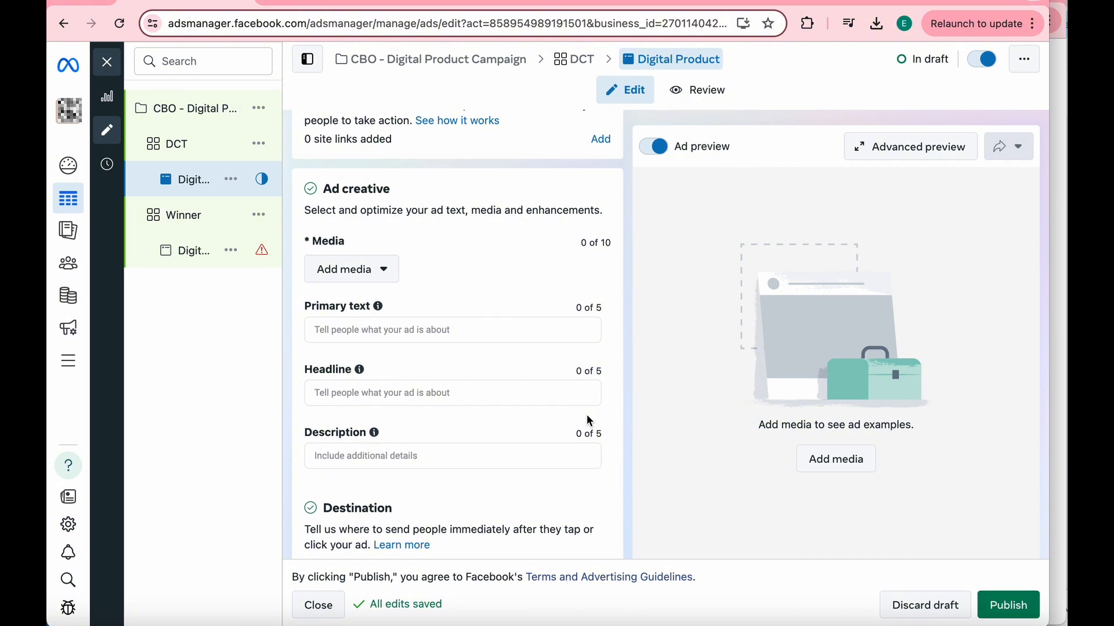
{"action": "left_click", "coordinate": [385, 271]}
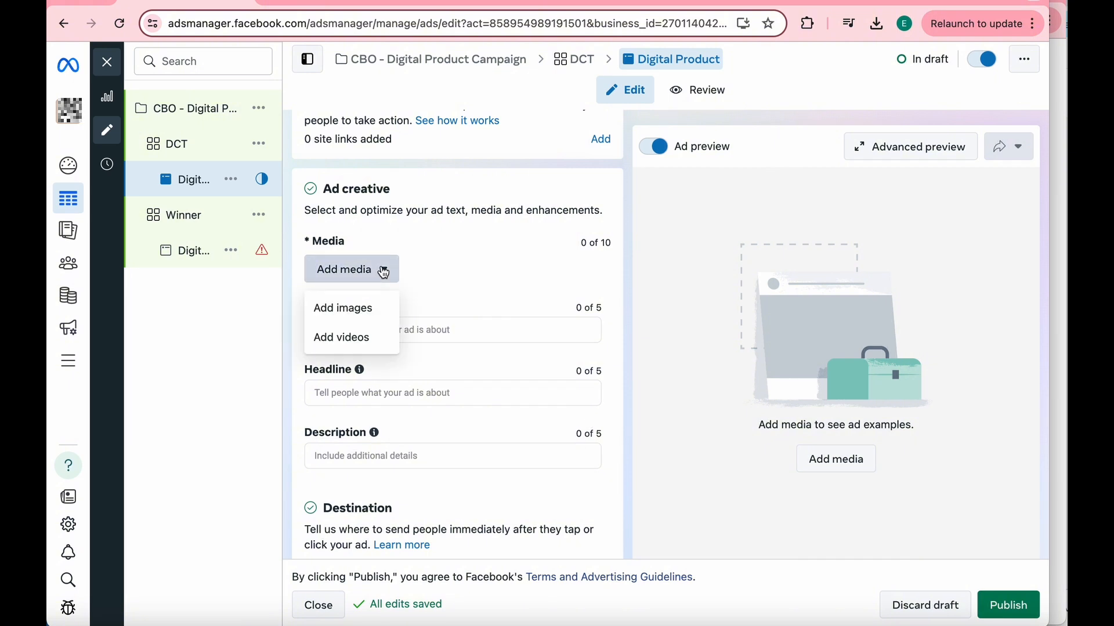
{"action": "left_click", "coordinate": [370, 310]}
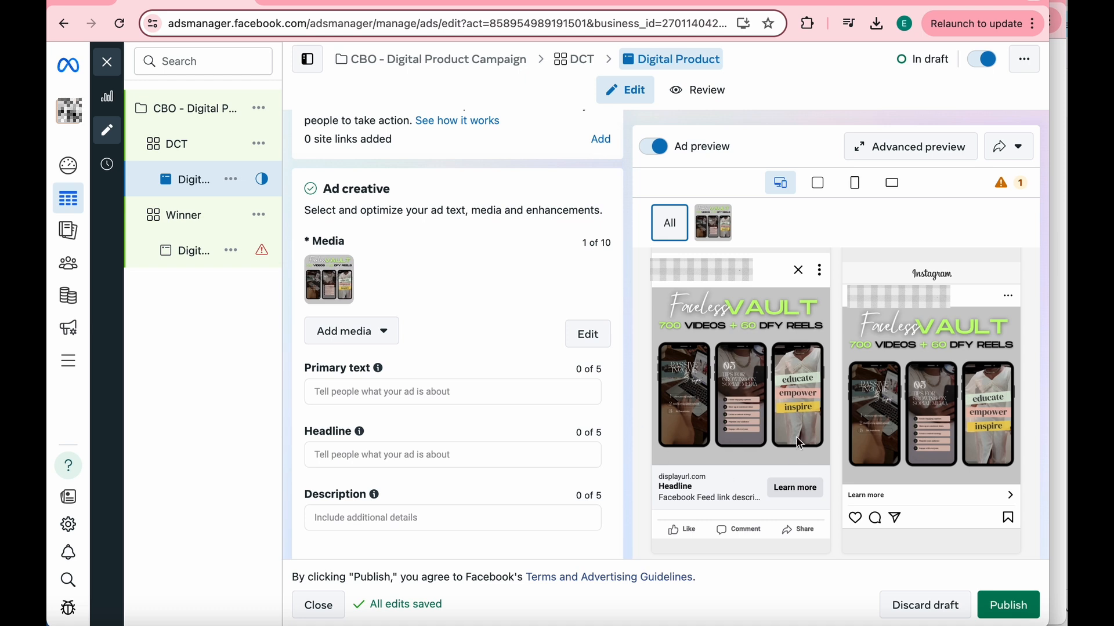
{"action": "left_click", "coordinate": [381, 346]}
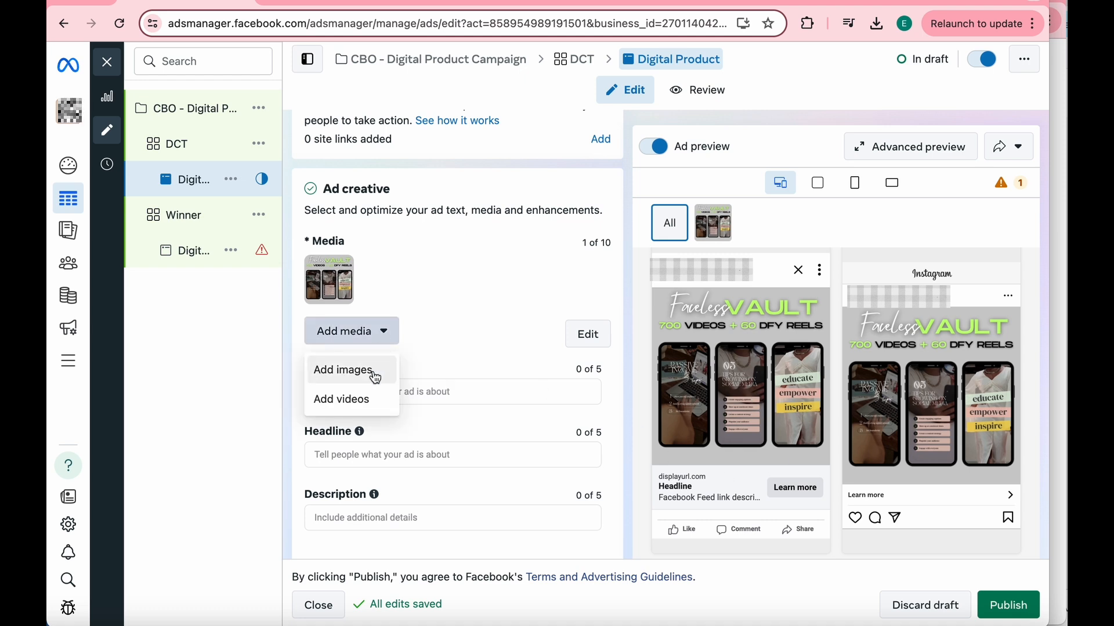
{"action": "left_click", "coordinate": [452, 295]}
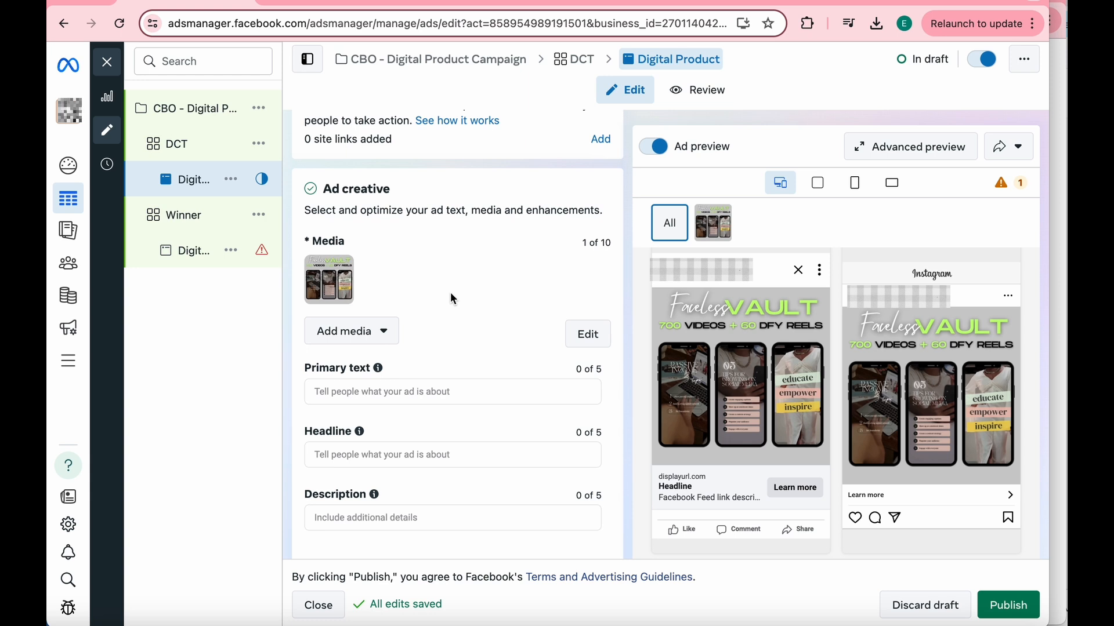
- Enter "Faceless Reels Made Easy" as the first primary text of the DCT ad
{"action": "left_click", "coordinate": [444, 393]}
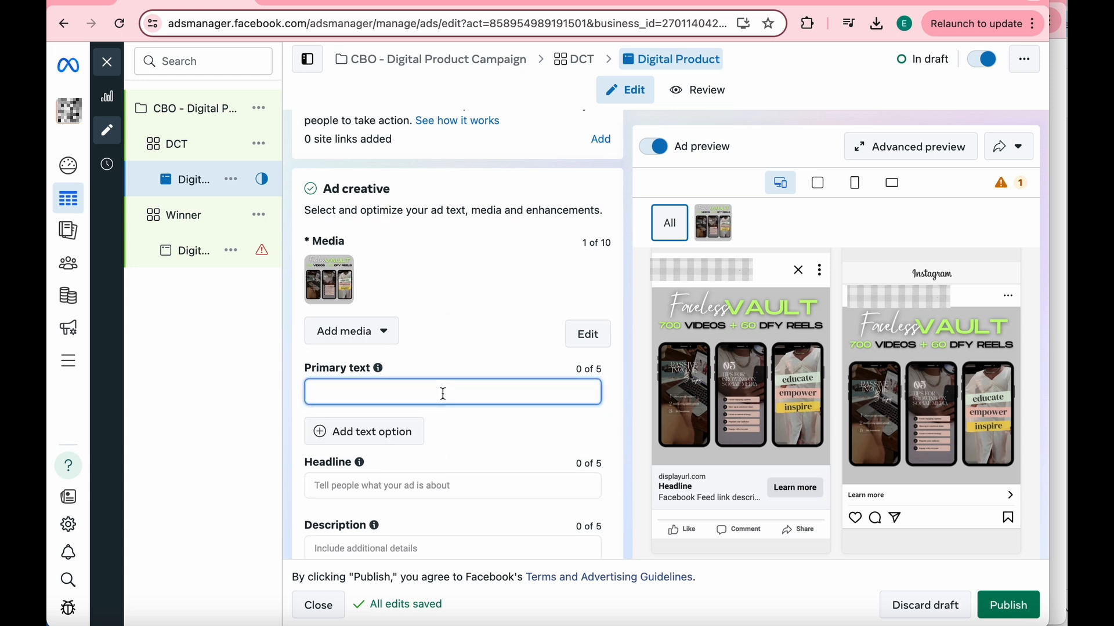
{"action": "type", "text": "Faceless"}
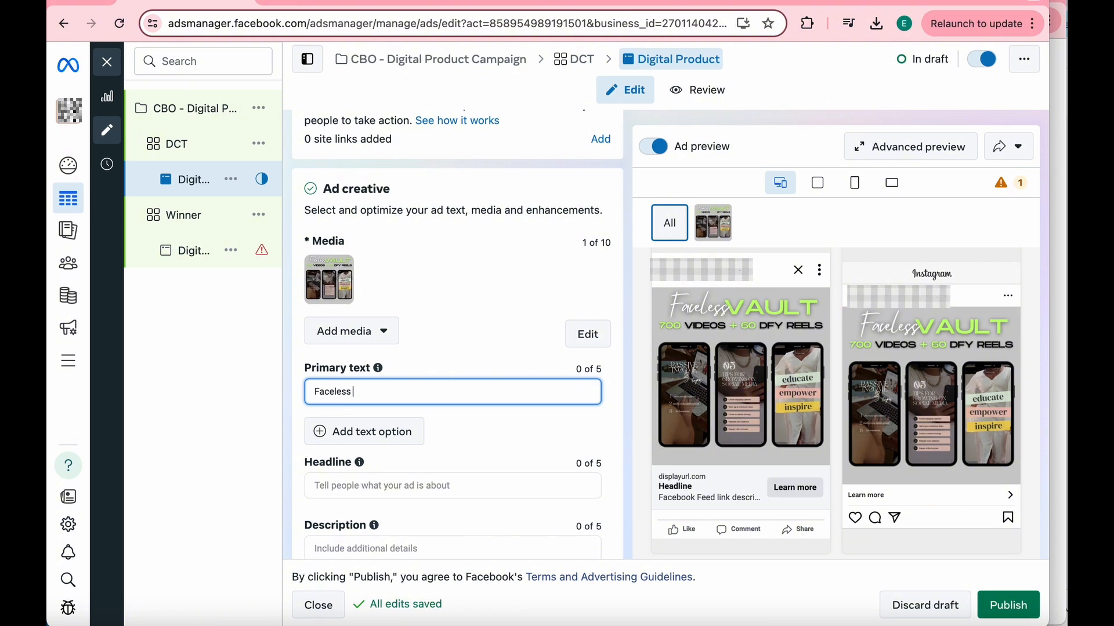
{"action": "type", "text": " Reels Made Easy"}
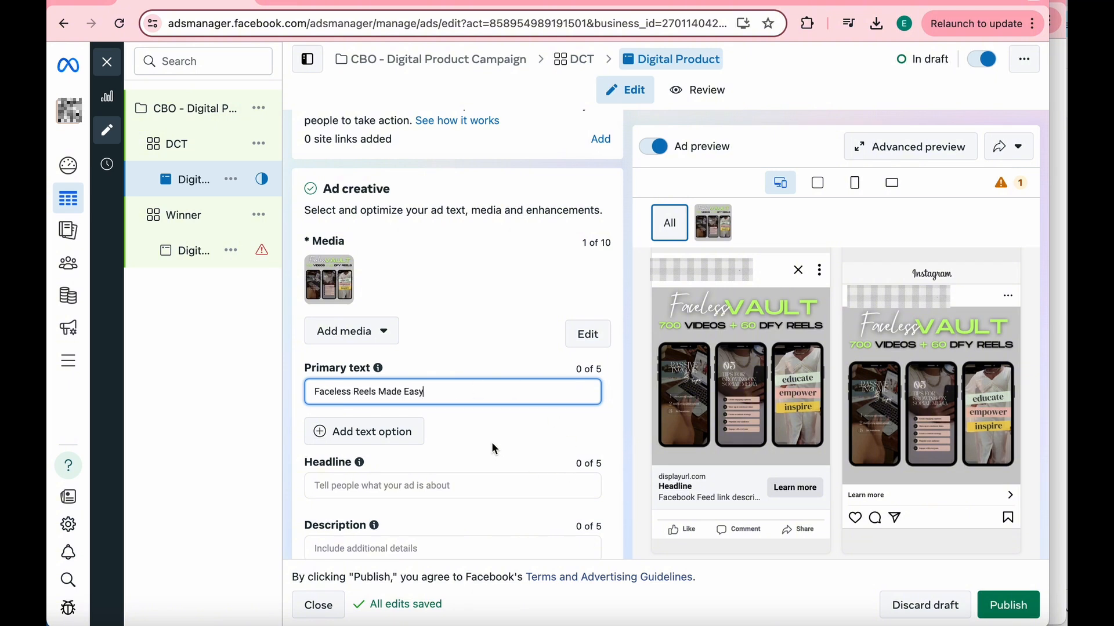
- Add a second primary text option reading "DFY Reels" to the DCT ad
{"action": "left_click", "coordinate": [413, 445]}
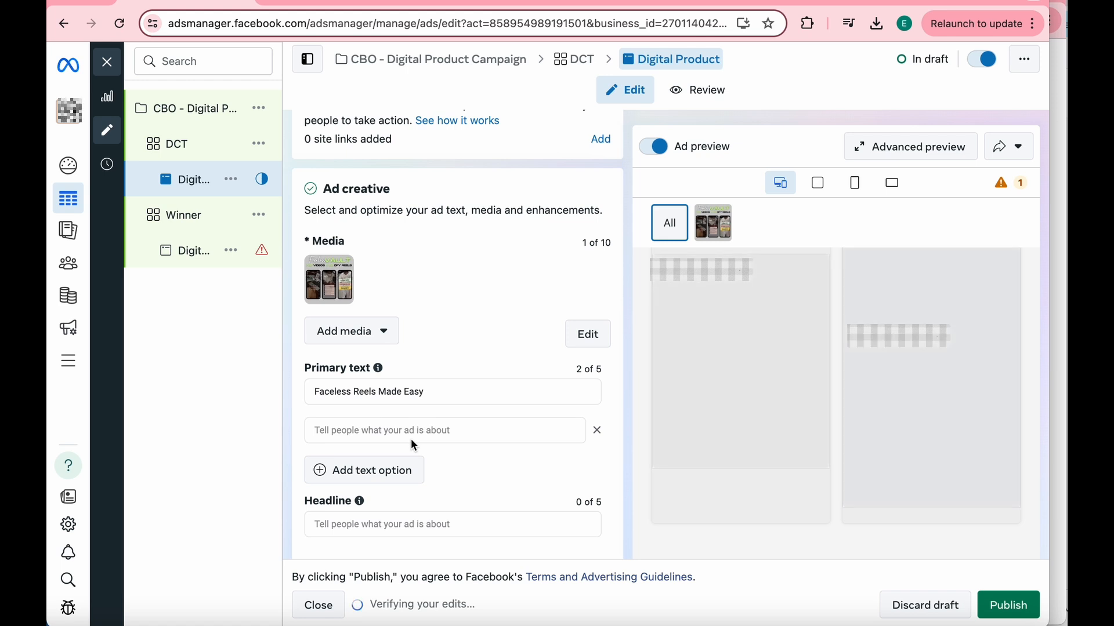
{"action": "left_click", "coordinate": [473, 430]}
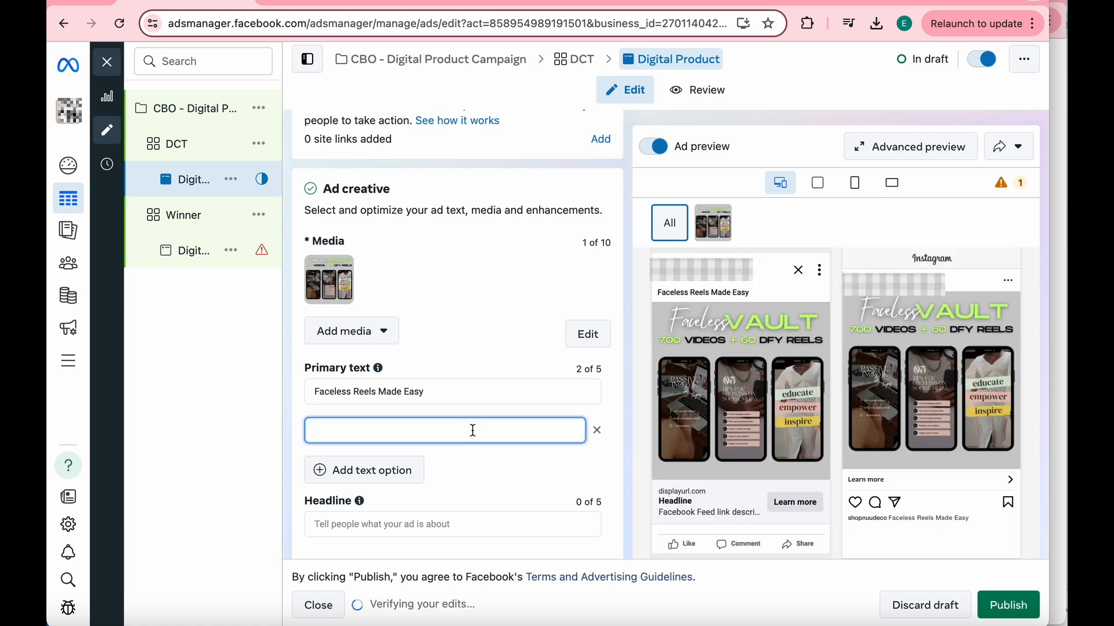
{"action": "type", "text": "DF"}
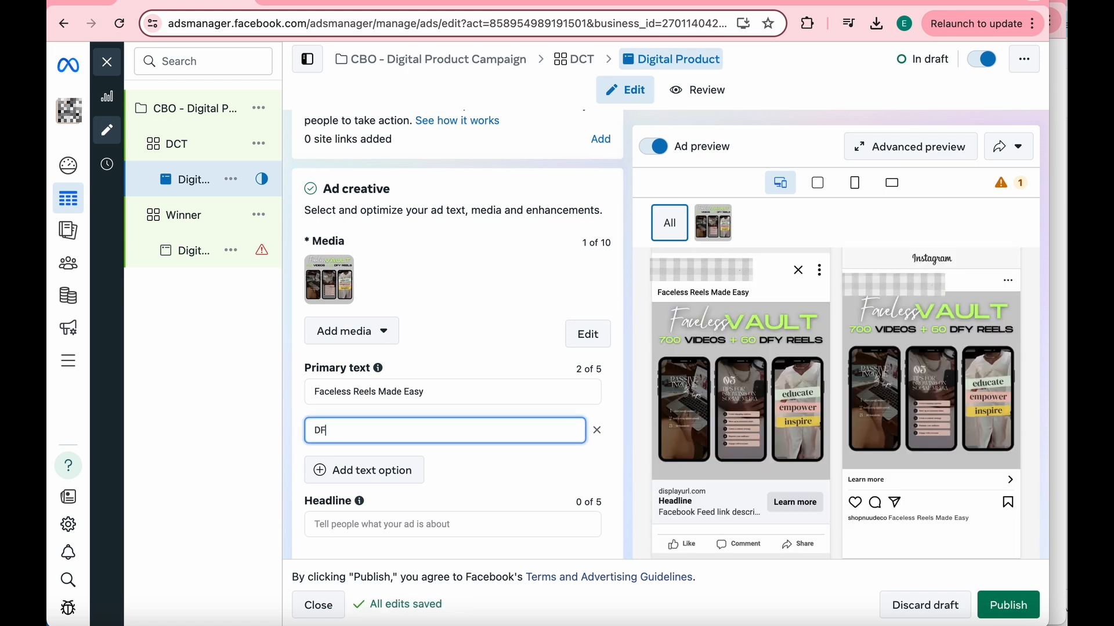
{"action": "type", "text": "Y Reels"}
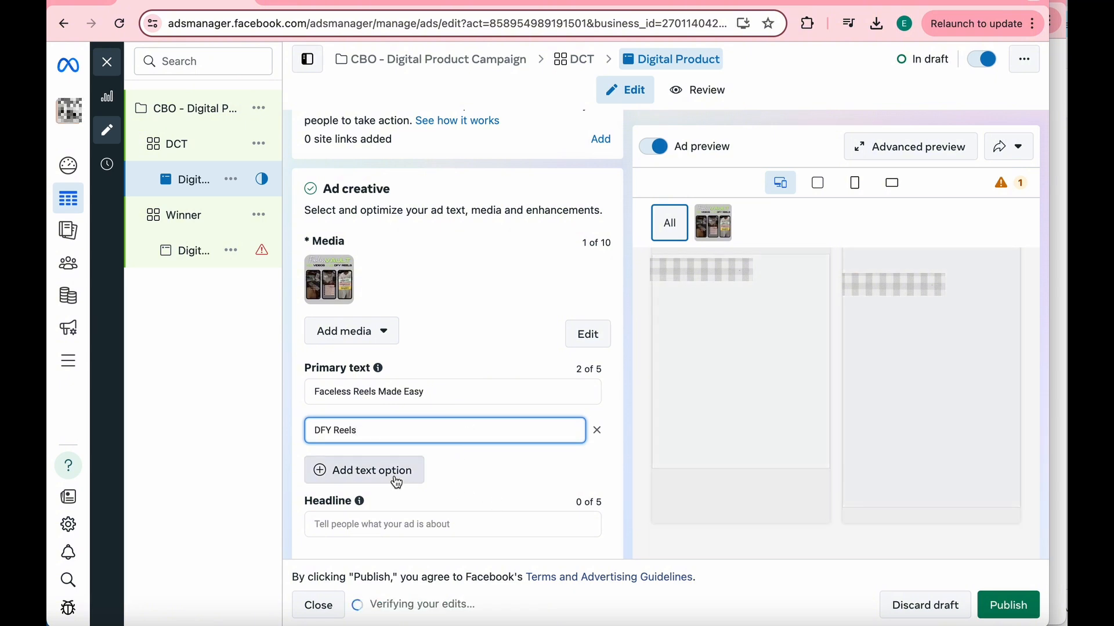
- Add a blank third primary text option to the DCT ad and close the ad editor
{"action": "left_click", "coordinate": [394, 475]}
{"action": "scroll", "coordinate": [507, 307], "scroll_direction": "up", "scroll_amount": 1}
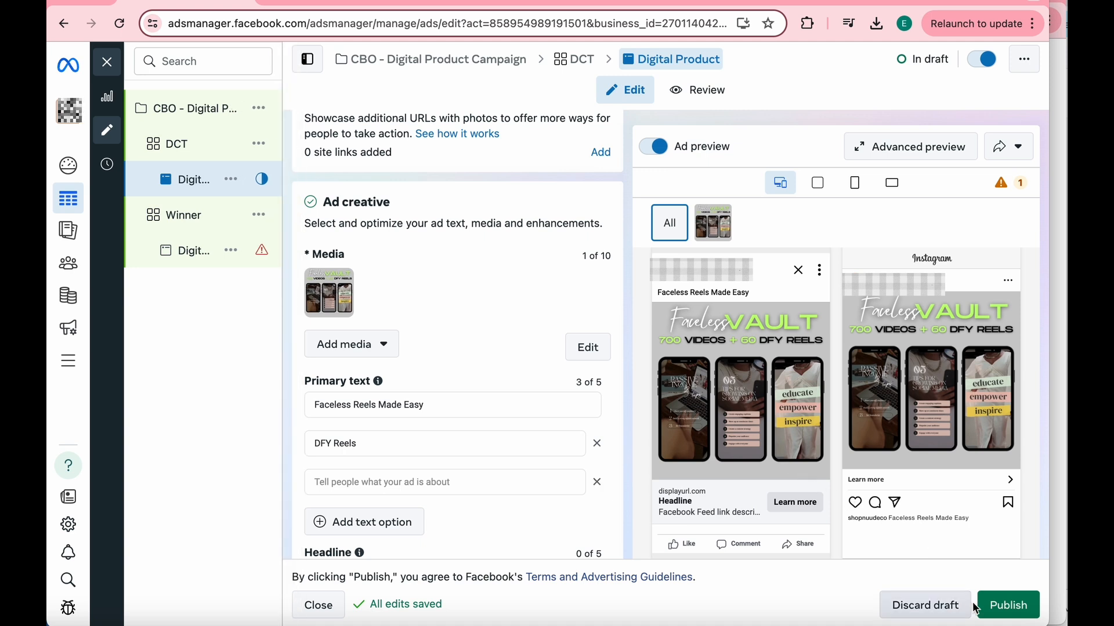
{"action": "left_click", "coordinate": [107, 62]}
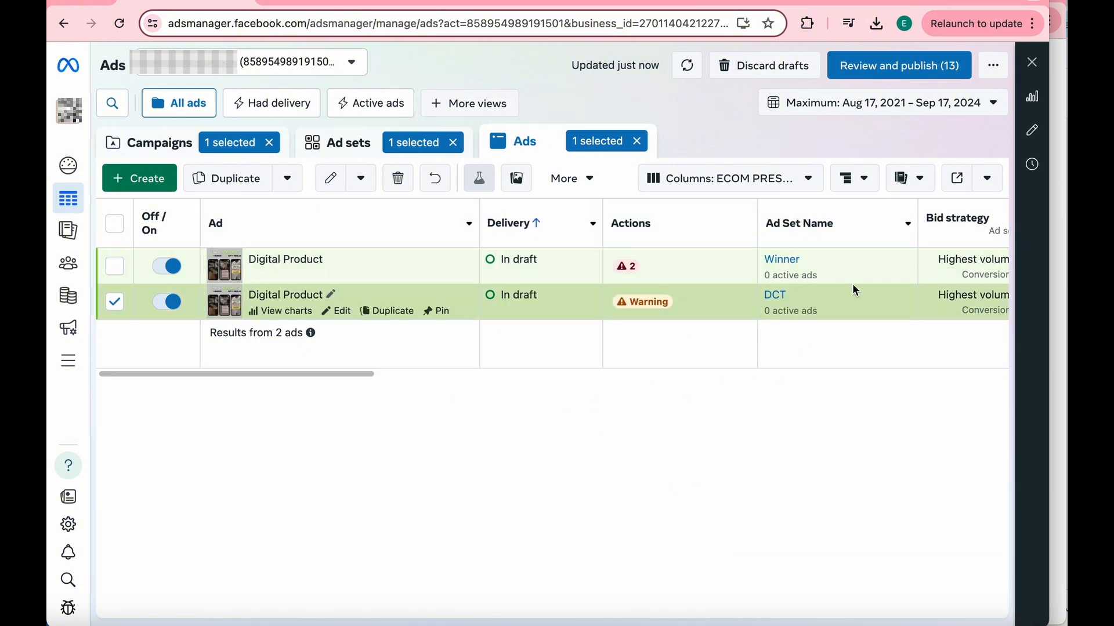
- Examine the reporting columns for both Digital Product ads, from budget and results through amount spent and cost per add to cart
{"action": "scroll", "coordinate": [851, 284], "scroll_direction": "right", "scroll_amount": 3}
{"action": "scroll", "coordinate": [855, 290], "scroll_direction": "right", "scroll_amount": 5}
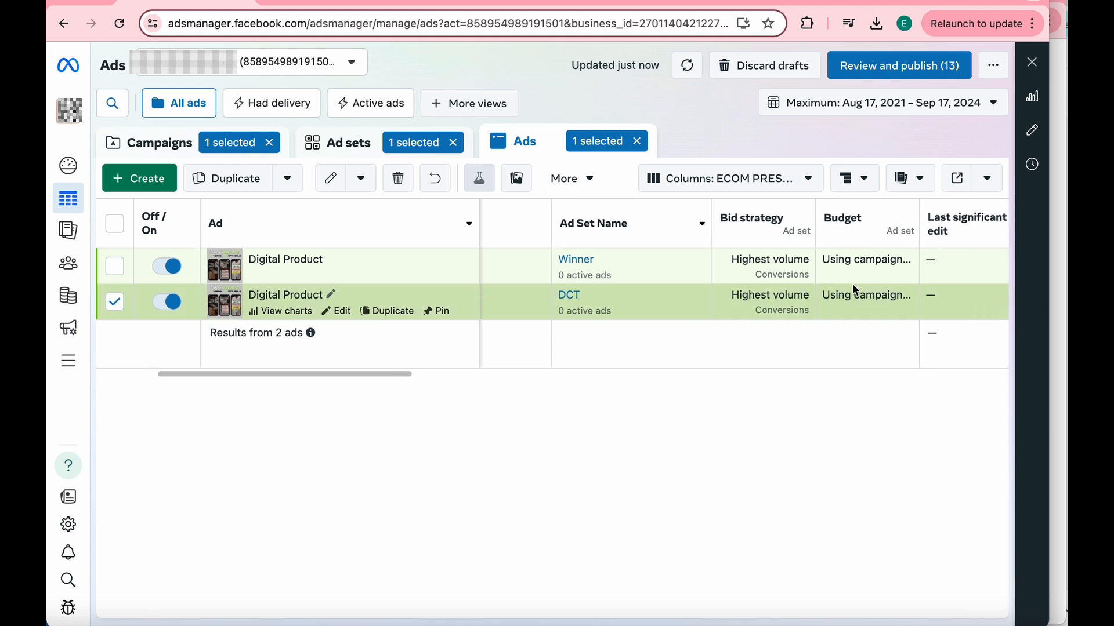
{"action": "scroll", "coordinate": [856, 290], "scroll_direction": "right", "scroll_amount": 3}
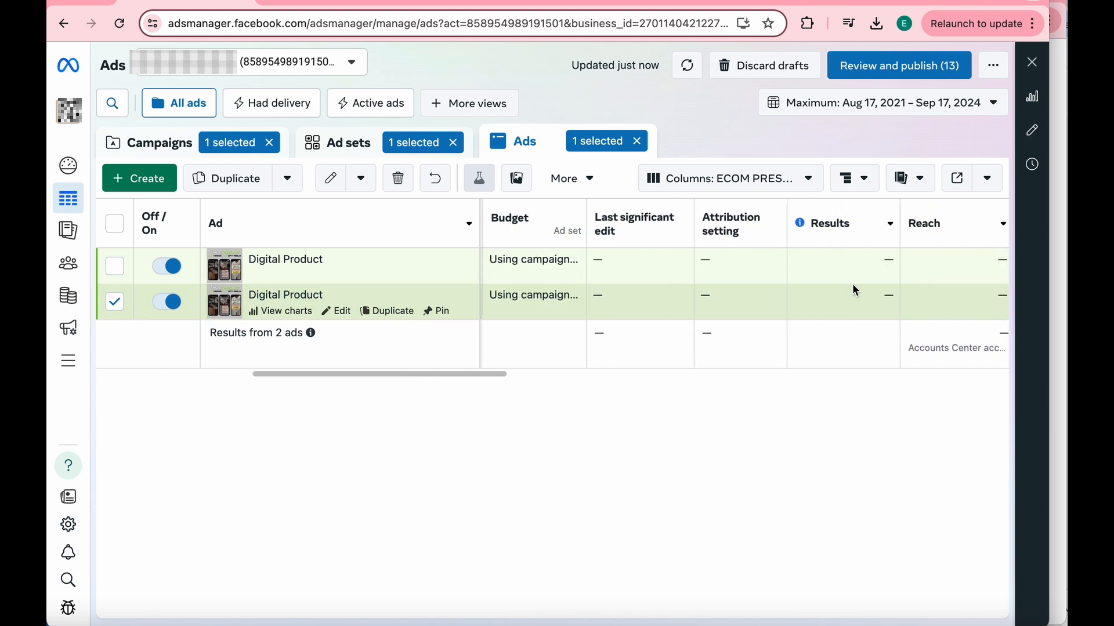
{"action": "scroll", "coordinate": [878, 279], "scroll_direction": "right", "scroll_amount": 3}
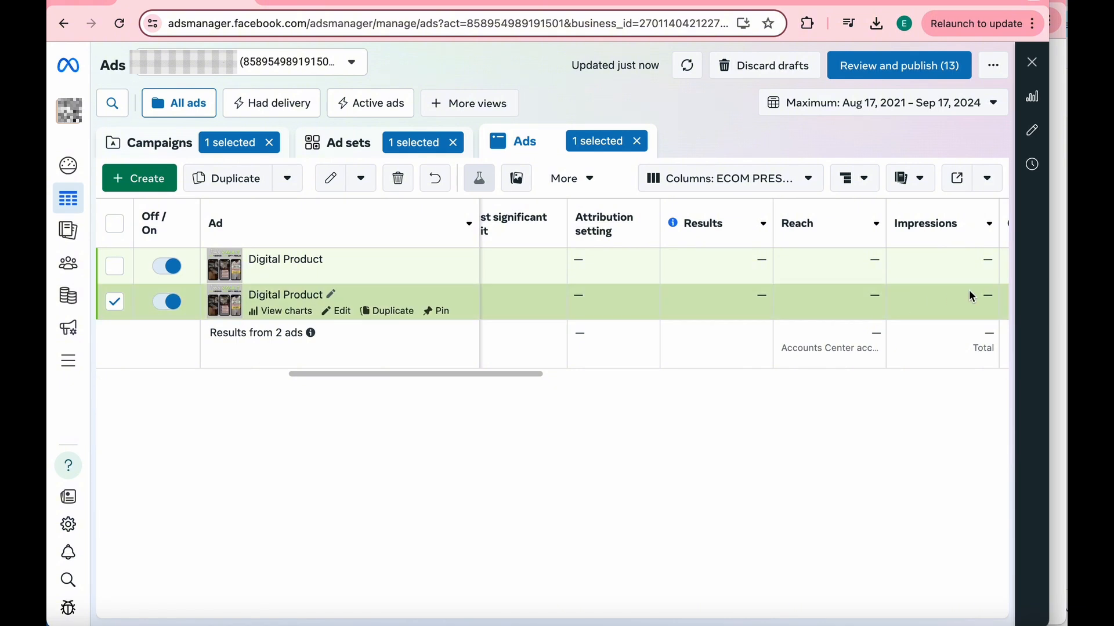
{"action": "scroll", "coordinate": [970, 295], "scroll_direction": "right", "scroll_amount": 3}
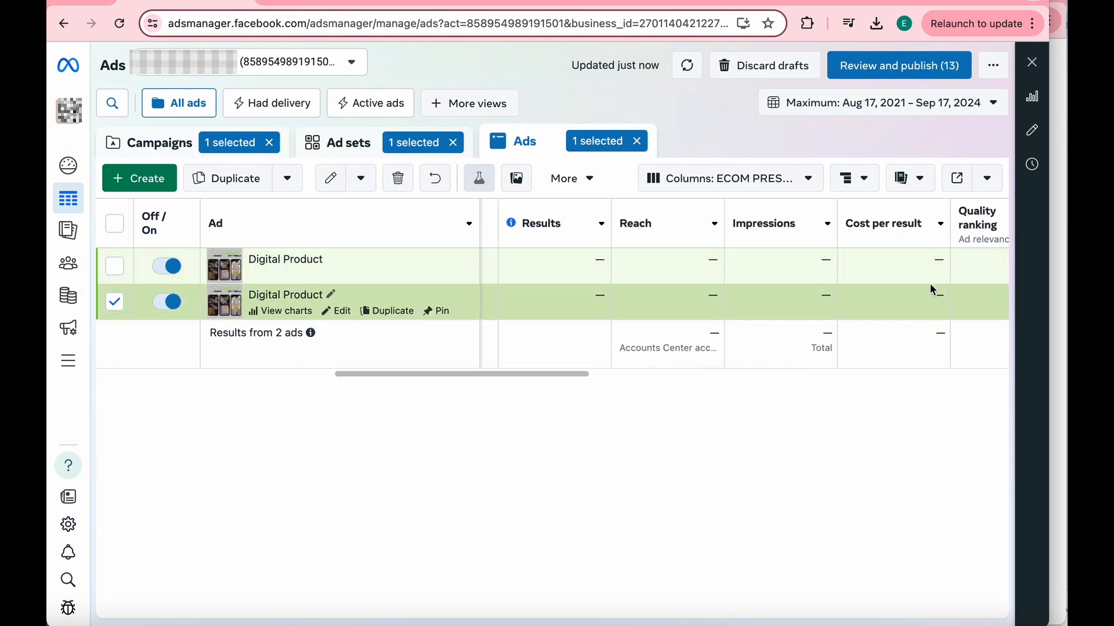
{"action": "scroll", "coordinate": [932, 288], "scroll_direction": "right", "scroll_amount": 7}
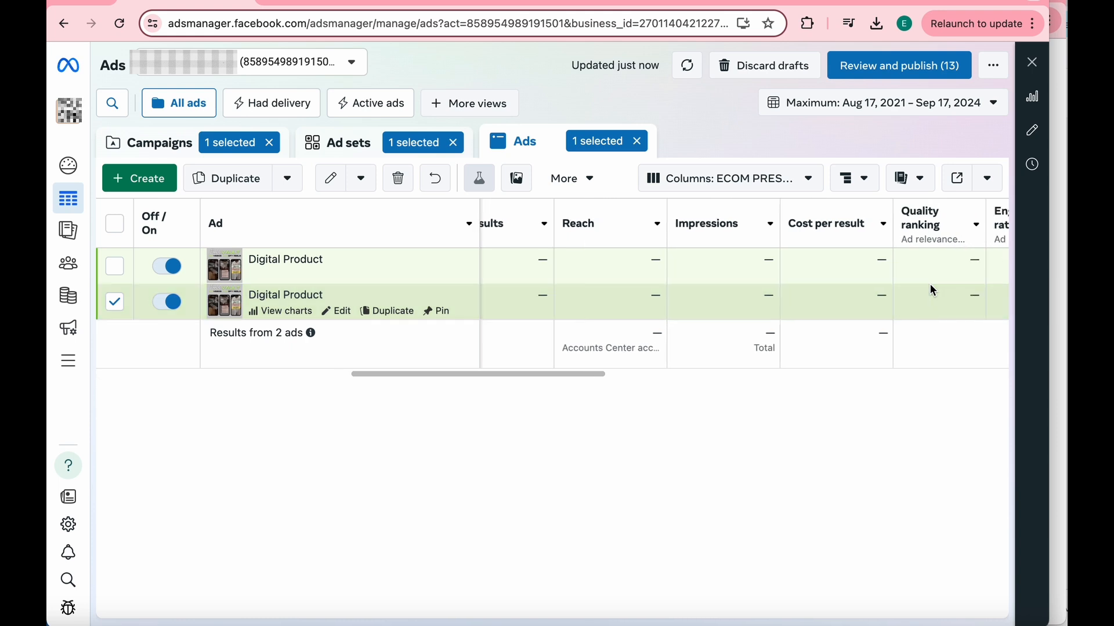
{"action": "scroll", "coordinate": [933, 290], "scroll_direction": "right", "scroll_amount": 7}
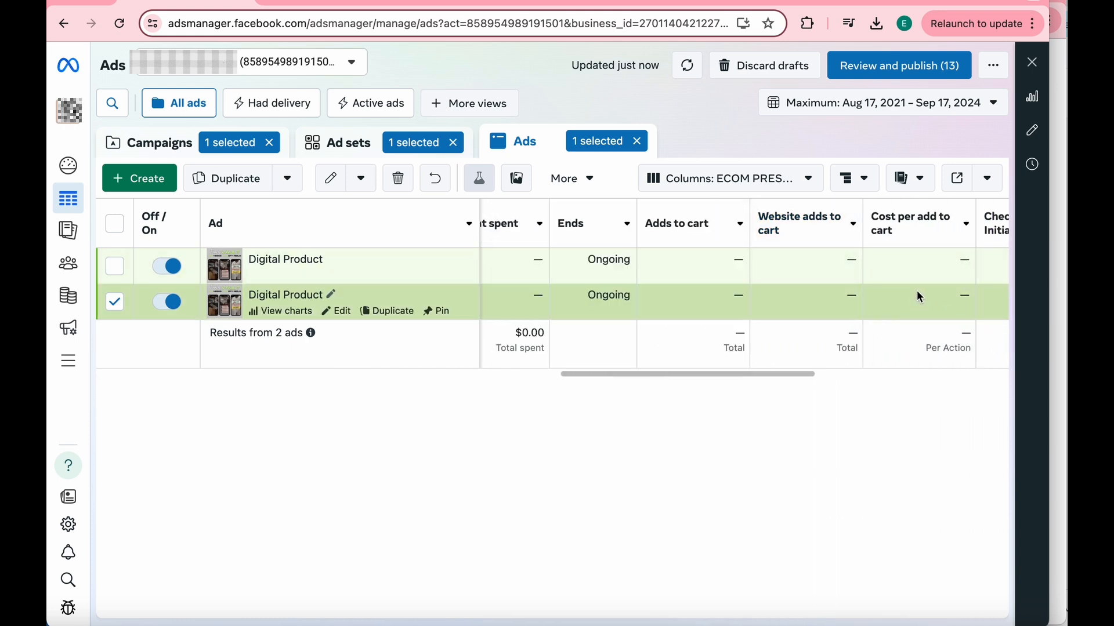
{"action": "scroll", "coordinate": [635, 278], "scroll_direction": "left", "scroll_amount": 6}
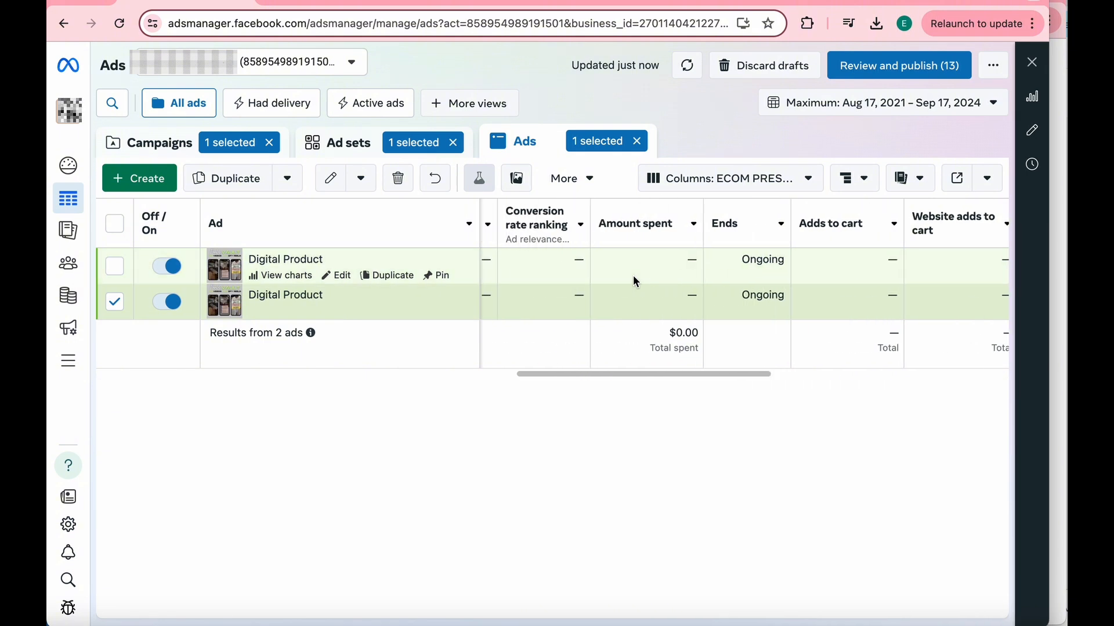
{"action": "scroll", "coordinate": [636, 282], "scroll_direction": "left", "scroll_amount": 7}
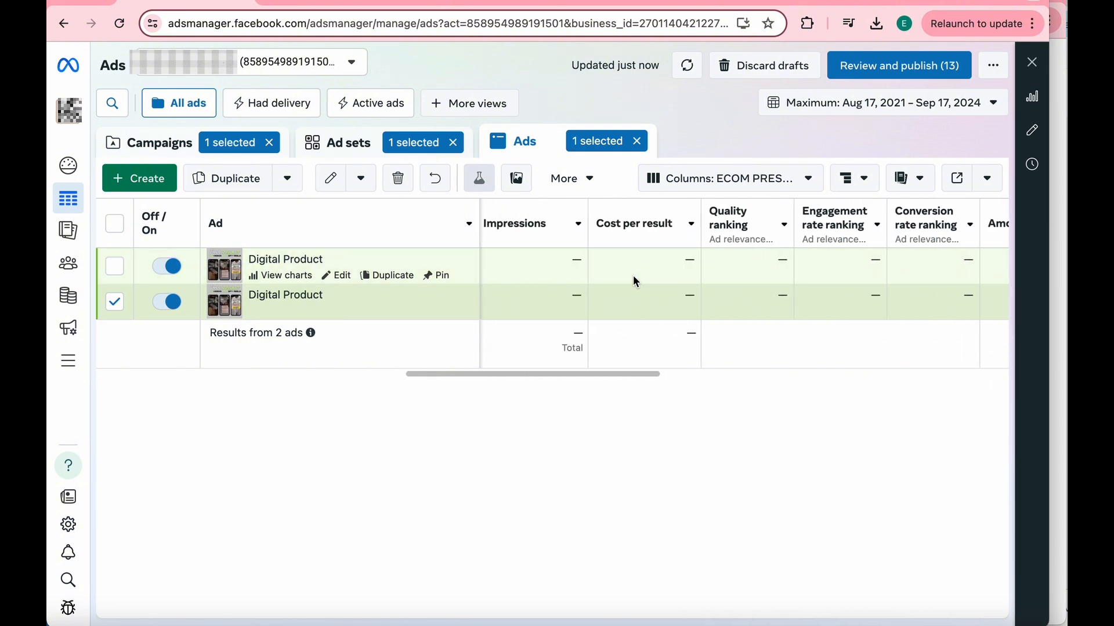
{"action": "scroll", "coordinate": [637, 282], "scroll_direction": "left", "scroll_amount": 4}
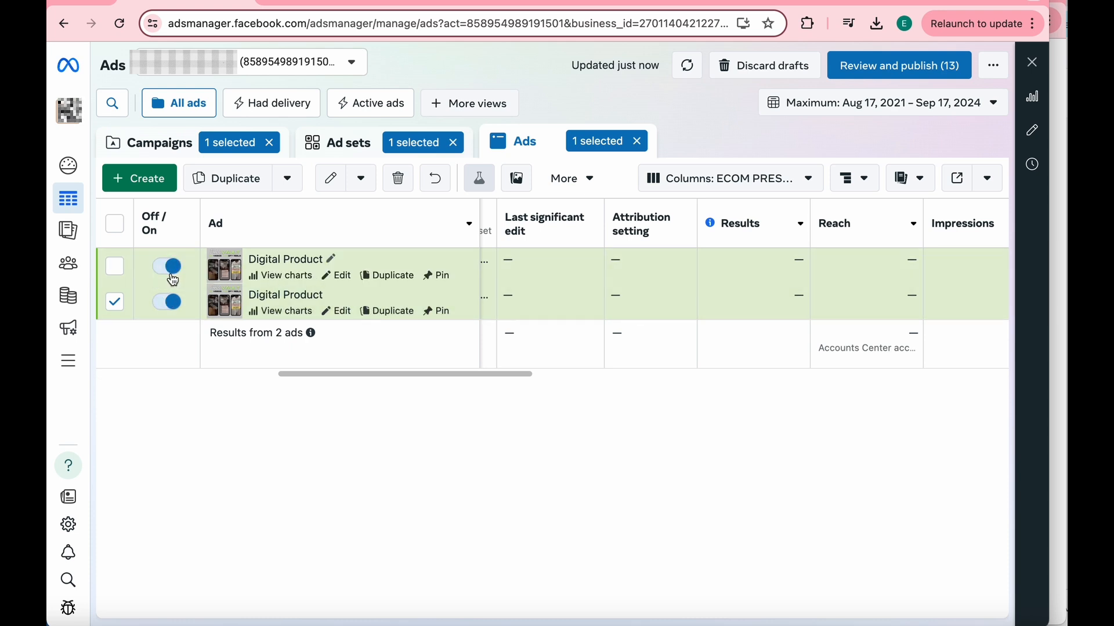
{"action": "left_click", "coordinate": [169, 268]}
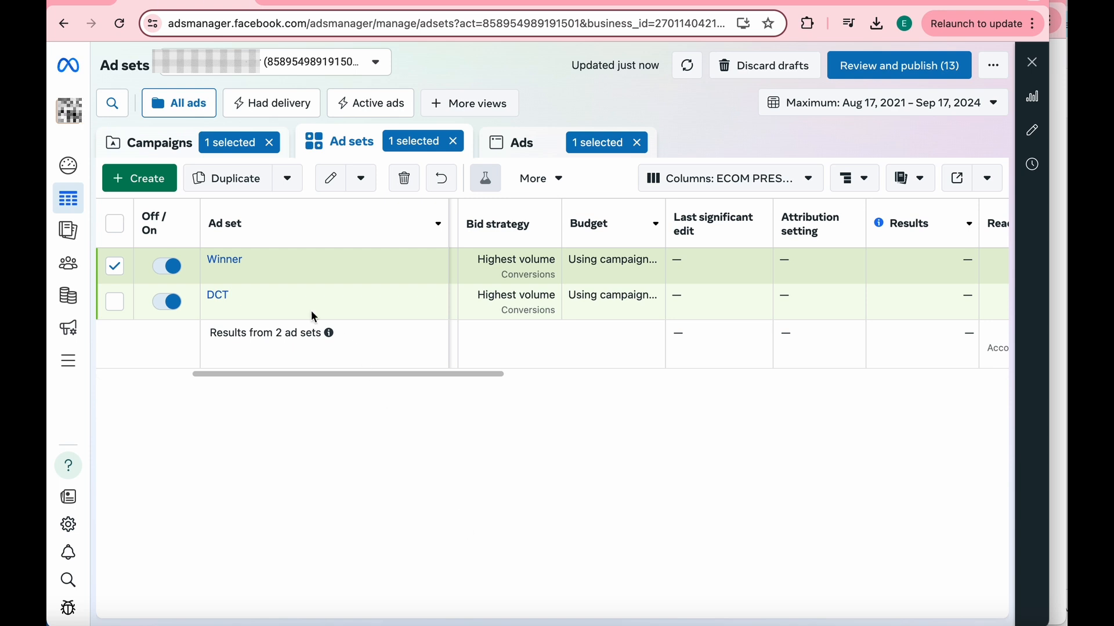
- Open the CBO - Digital Product Campaign for editing and set its daily campaign budget to $35
{"action": "left_click", "coordinate": [180, 154]}
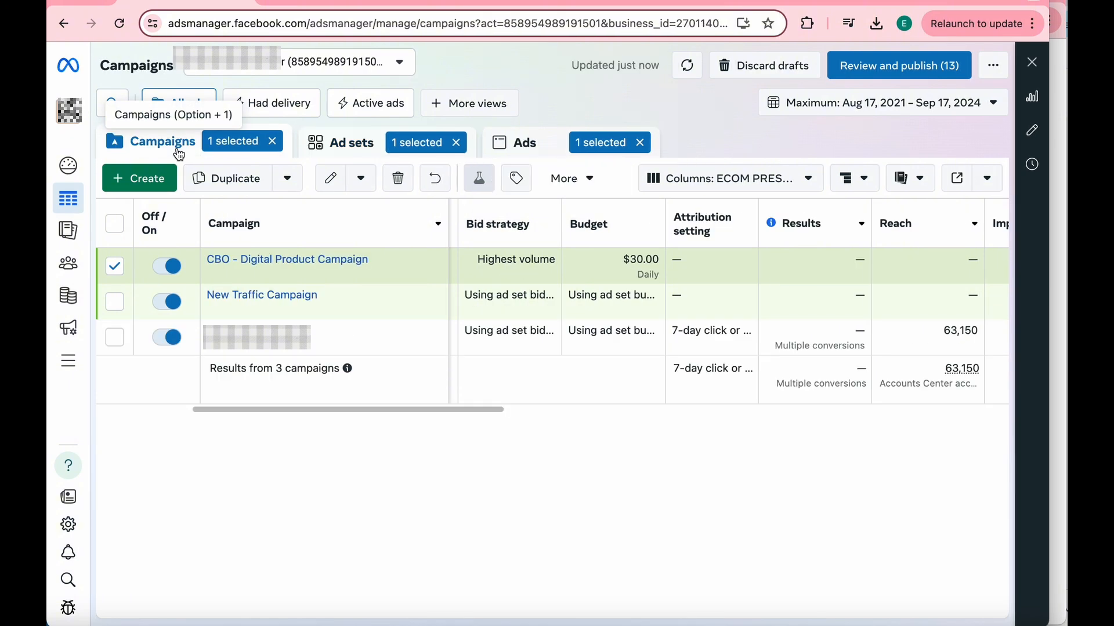
{"action": "left_click", "coordinate": [302, 279]}
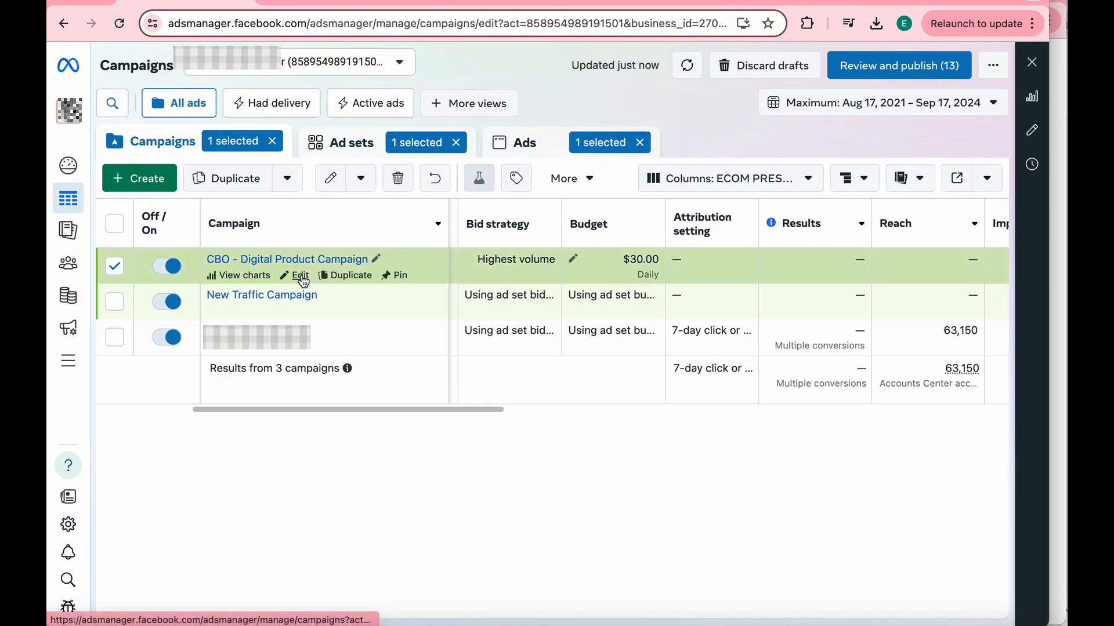
{"action": "scroll", "coordinate": [491, 346], "scroll_direction": "down", "scroll_amount": 10}
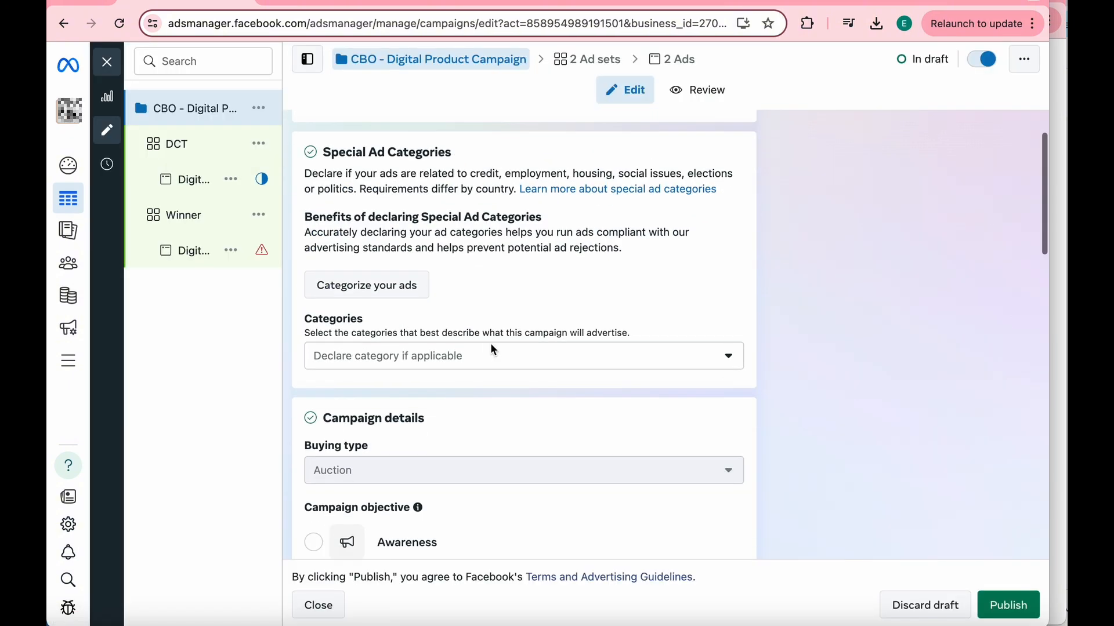
{"action": "scroll", "coordinate": [491, 345], "scroll_direction": "down", "scroll_amount": 4}
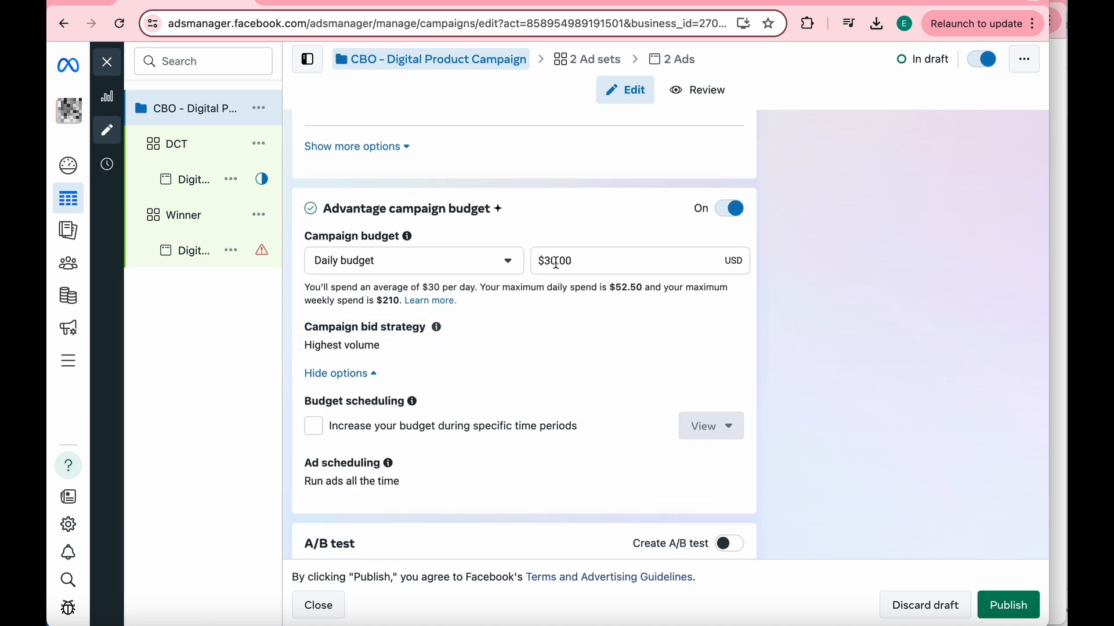
{"action": "left_click", "coordinate": [555, 262]}
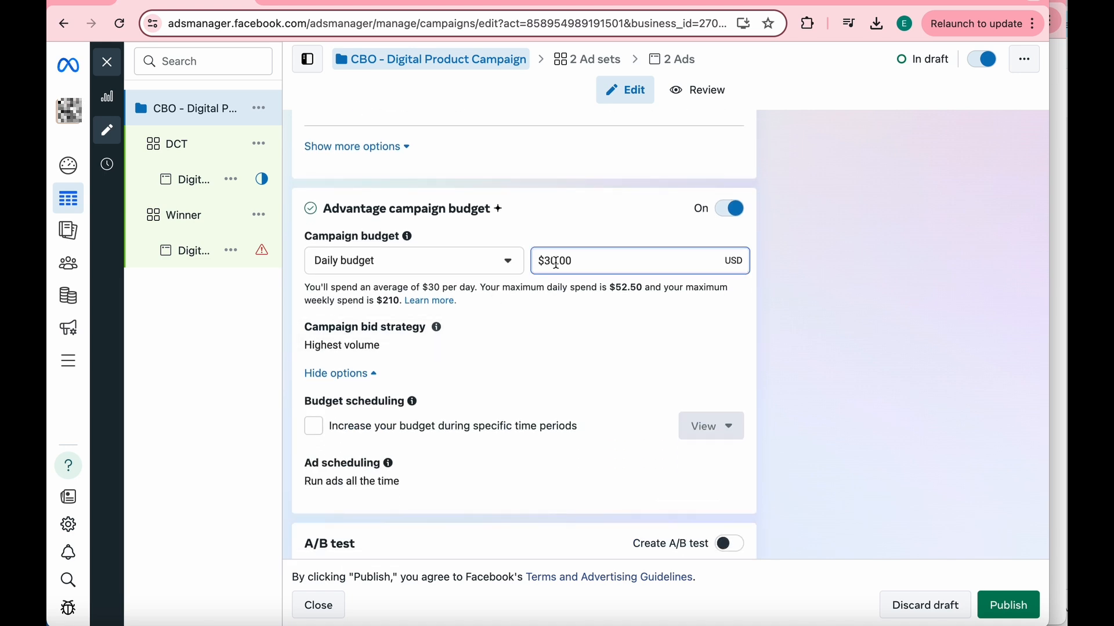
{"action": "key", "text": "BackSpace"}
{"action": "key", "text": "BackSpace"}
{"action": "type", "text": "40"}
{"action": "key", "text": "BackSpace"}
{"action": "key", "text": "BackSpace"}
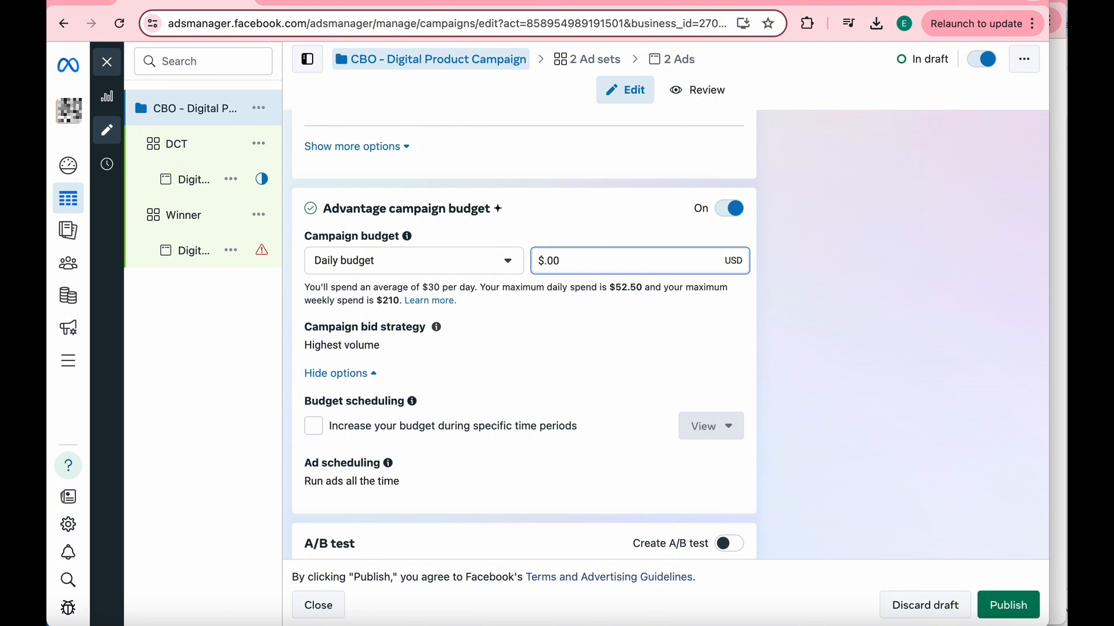
{"action": "type", "text": "35"}
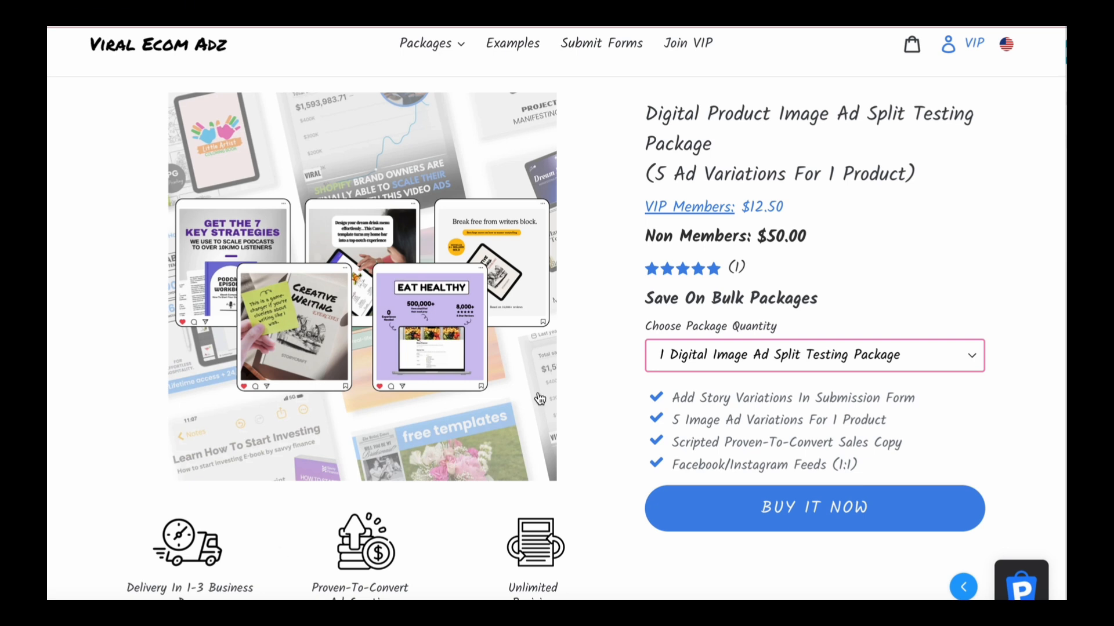
- On the Viral Ecom Adz product page, check the bulk quantity options for the Digital Product Image Ad Split Testing Package
{"action": "left_click", "coordinate": [763, 356]}
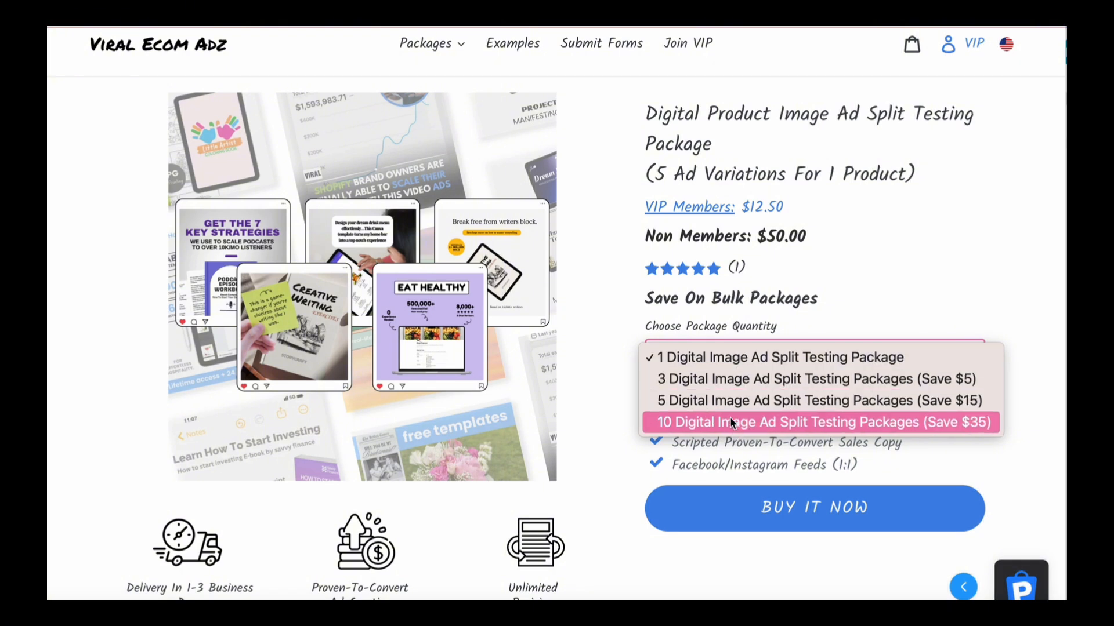
{"action": "left_click", "coordinate": [575, 316]}
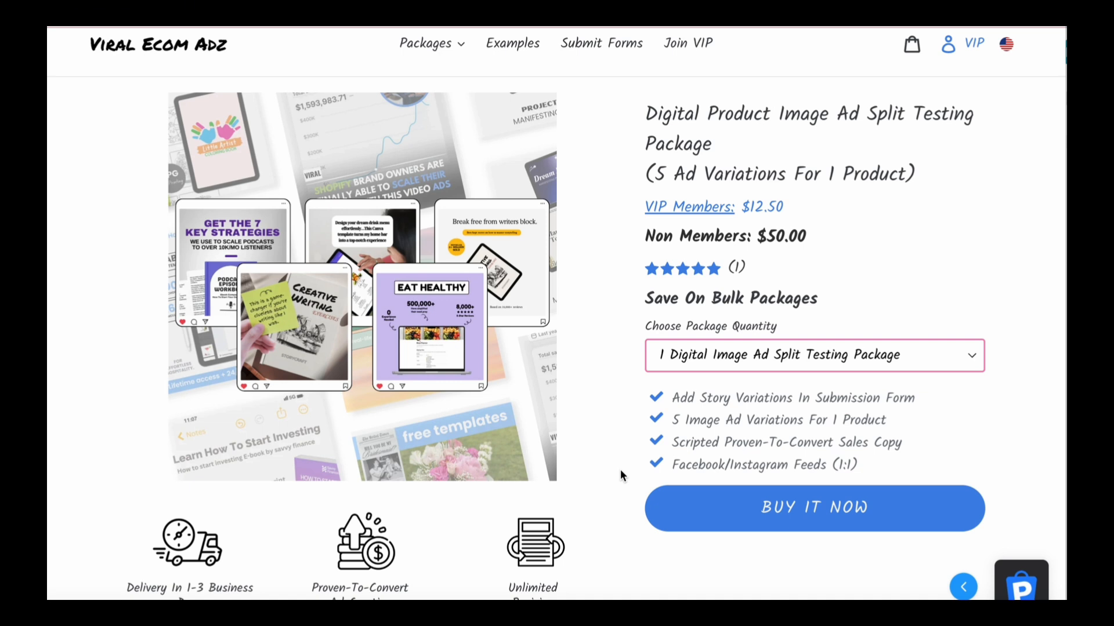
{"action": "scroll", "coordinate": [371, 462], "scroll_direction": "down", "scroll_amount": 1}
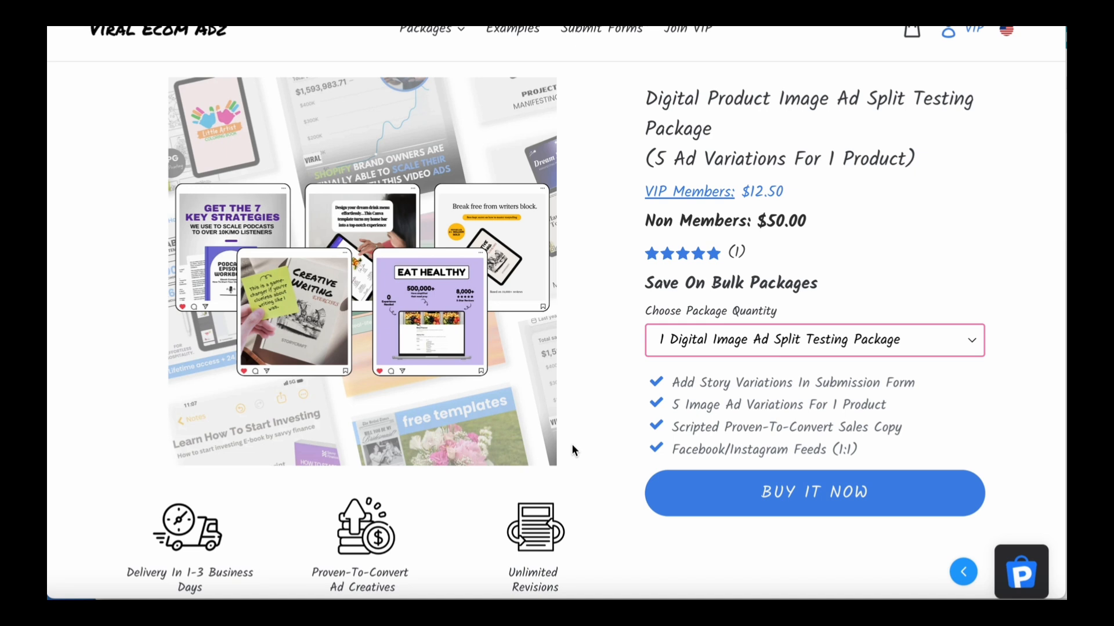
{"action": "scroll", "coordinate": [572, 444], "scroll_direction": "up", "scroll_amount": 1}
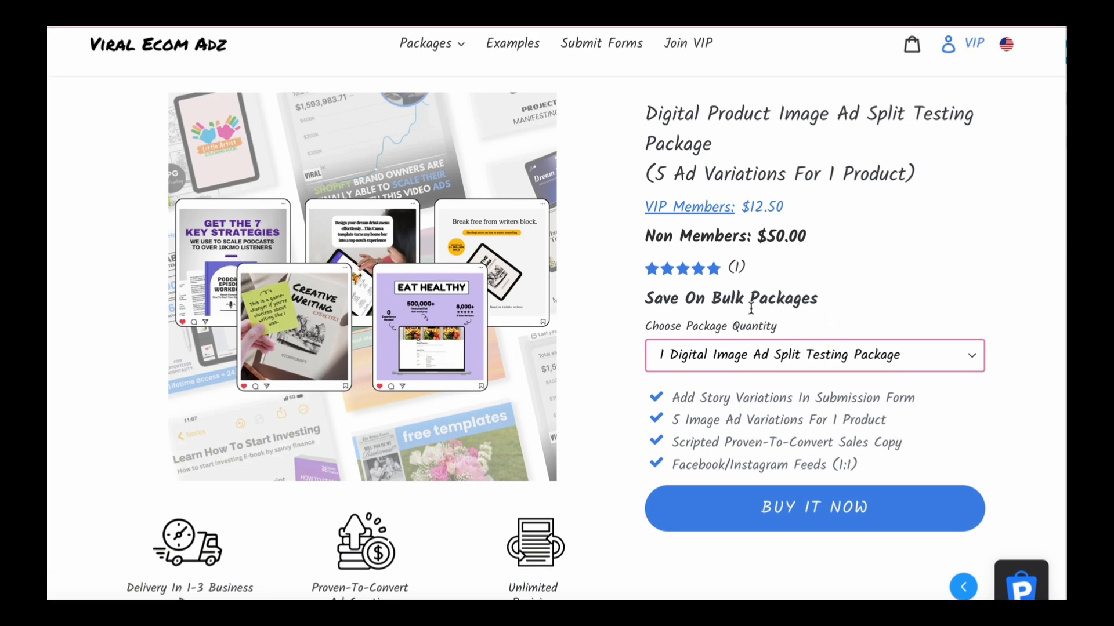